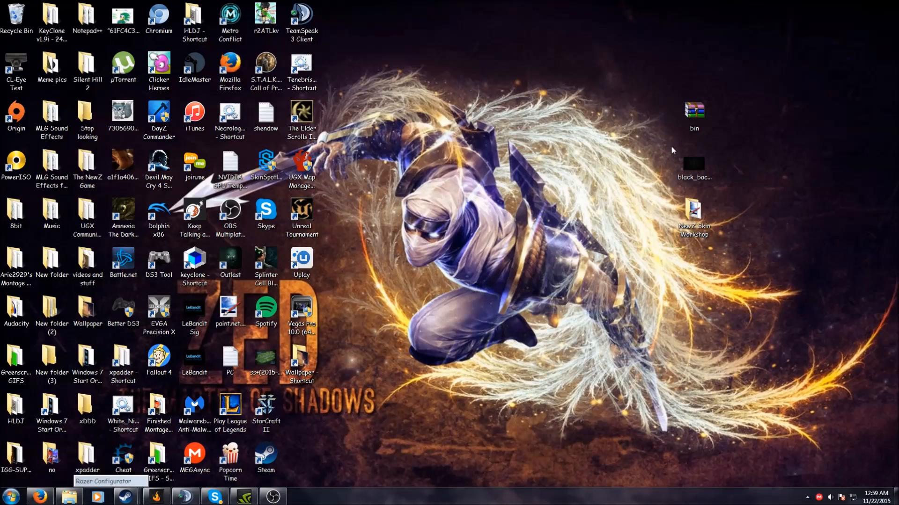
mouse_move(672, 139)
left_mouse_down()
mouse_move(737, 81)
mouse_move(655, 142)
left_mouse_up()
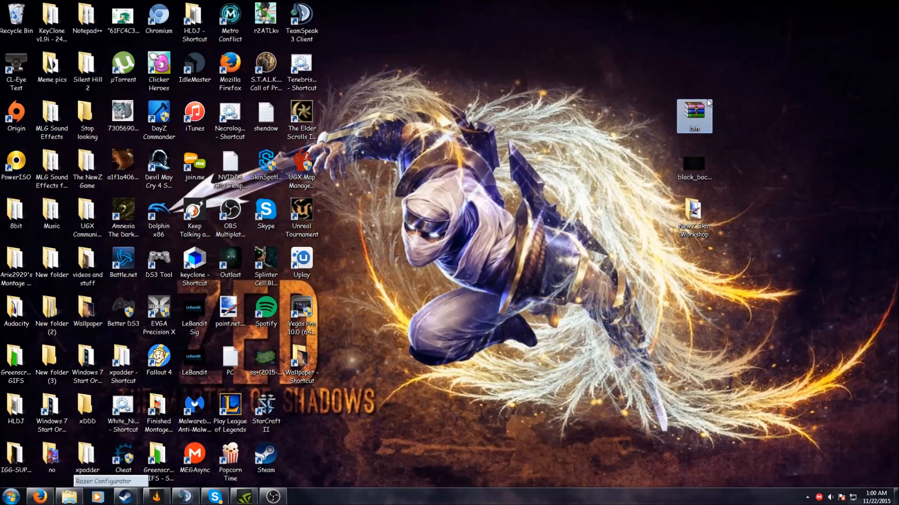
left_click_drag(731, 87, 650, 150)
left_click_drag(757, 70, 621, 151)
left_click(651, 141)
- Open the bin archive from the desktop to view its contents
mouse_move(695, 119)
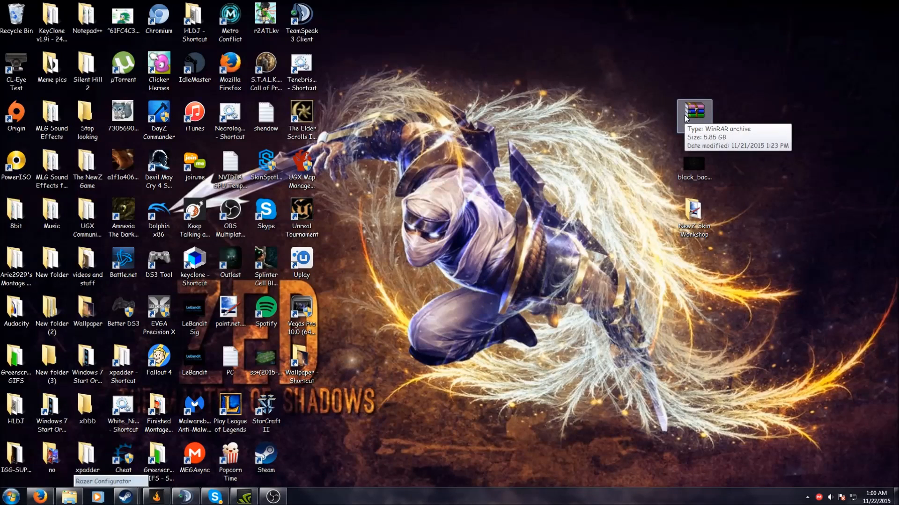
double_click(684, 114)
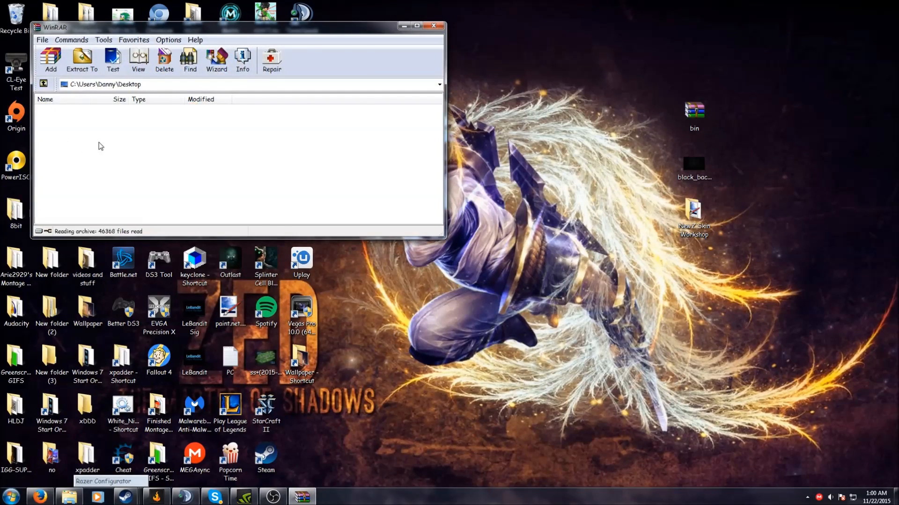
left_click(287, 135)
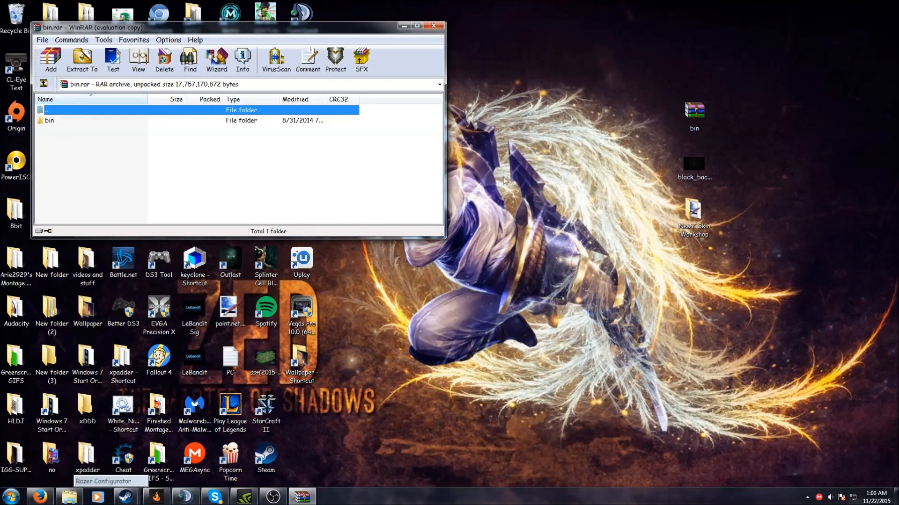
- Create a new desktop folder named "NewZ Workshop"
right_click(770, 230)
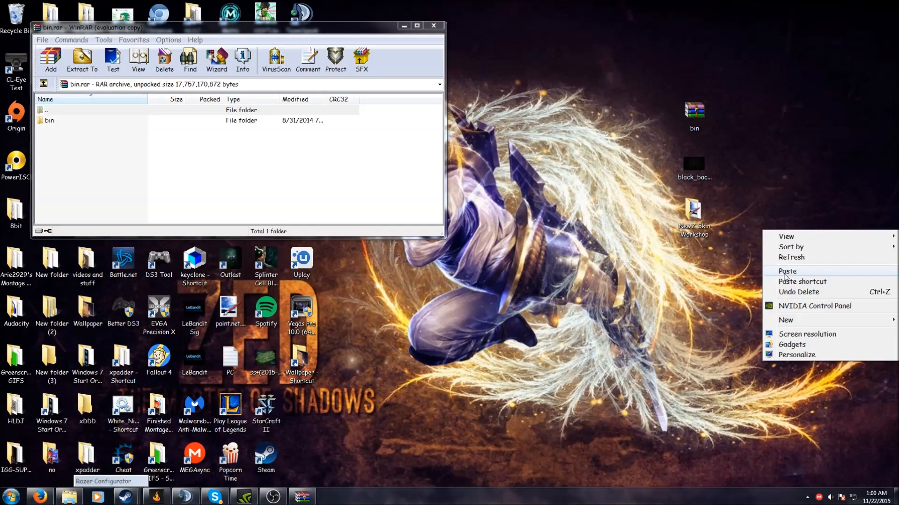
mouse_move(785, 321)
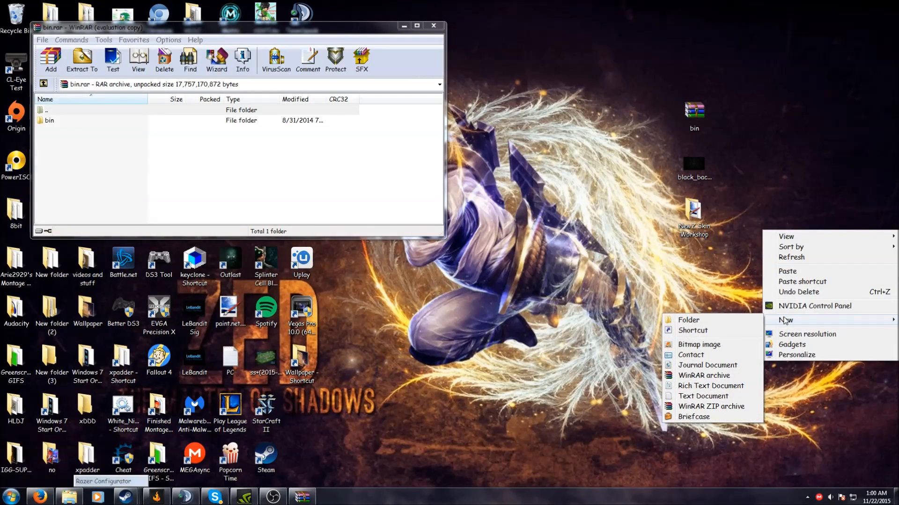
left_click(688, 320)
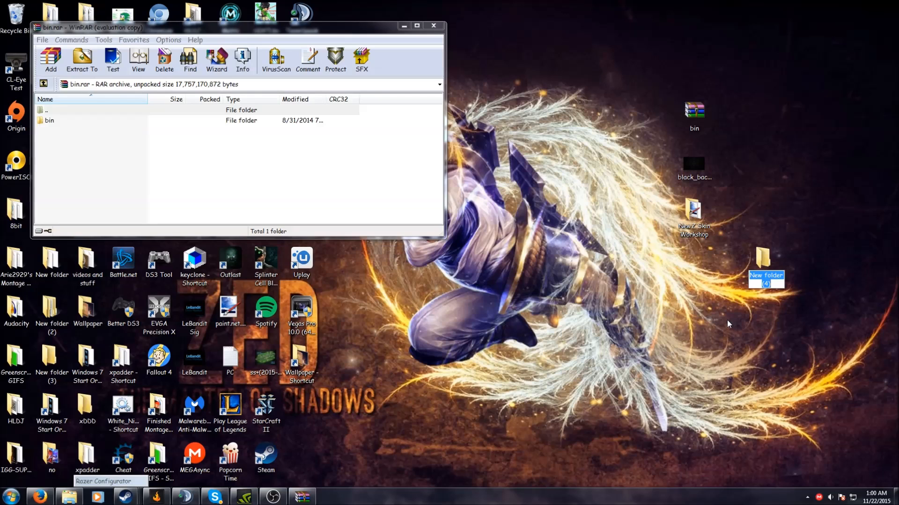
type("NewZ Workshop")
key("Return")
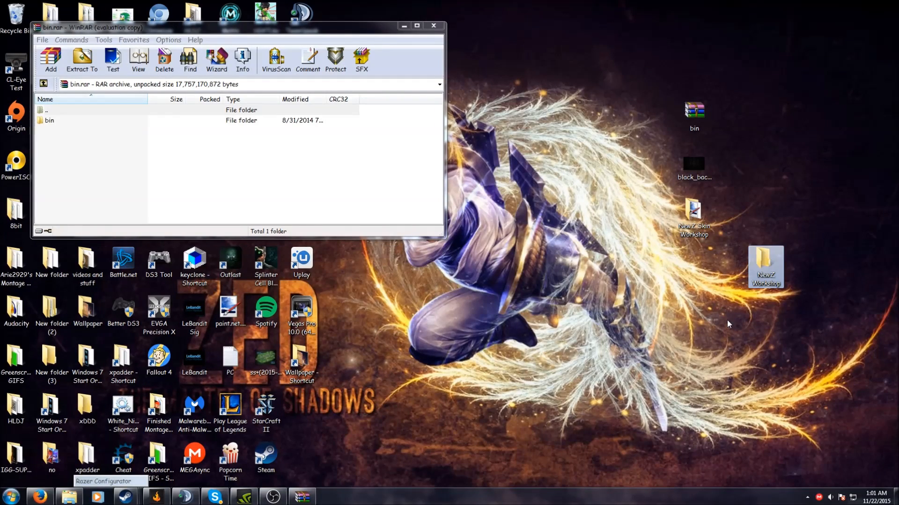
- Try to extract the archive's bin folder into the NewZ Workshop folder, and close the archive
left_click(694, 215)
left_click_drag(725, 261, 654, 191)
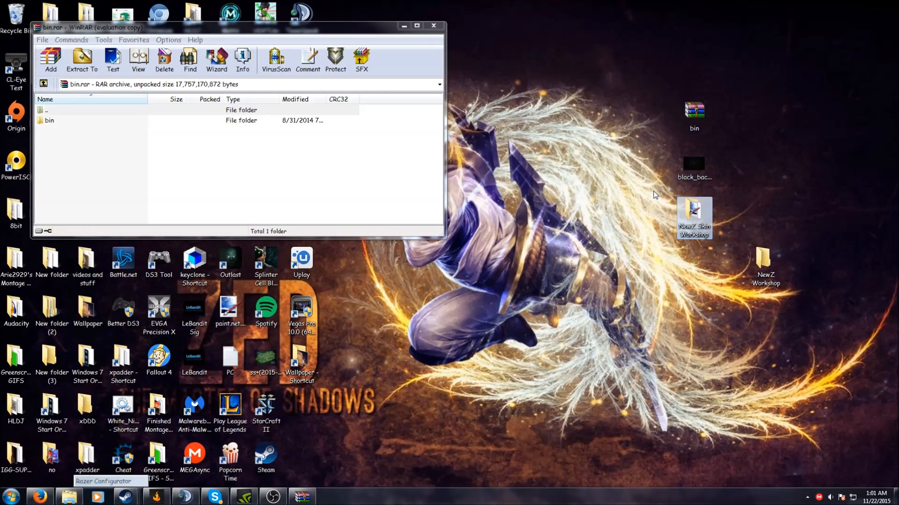
left_click(766, 264)
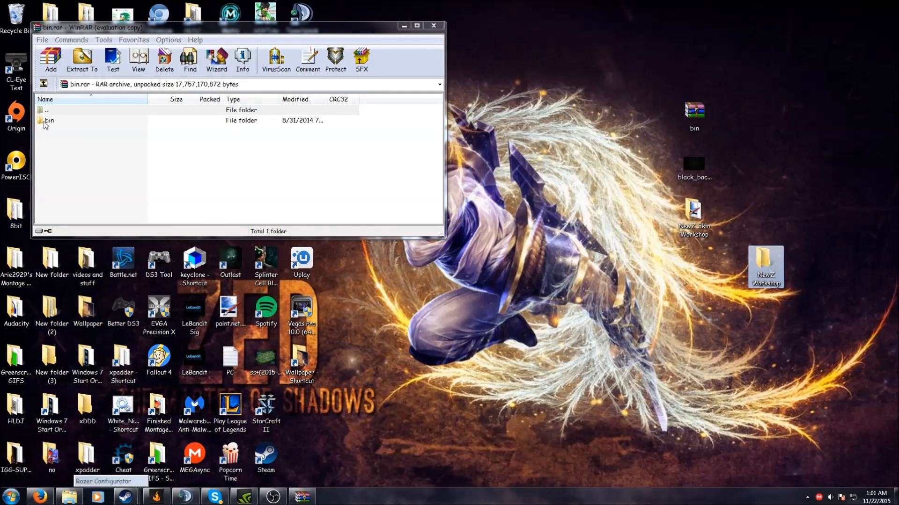
left_click_drag(47, 123, 762, 255)
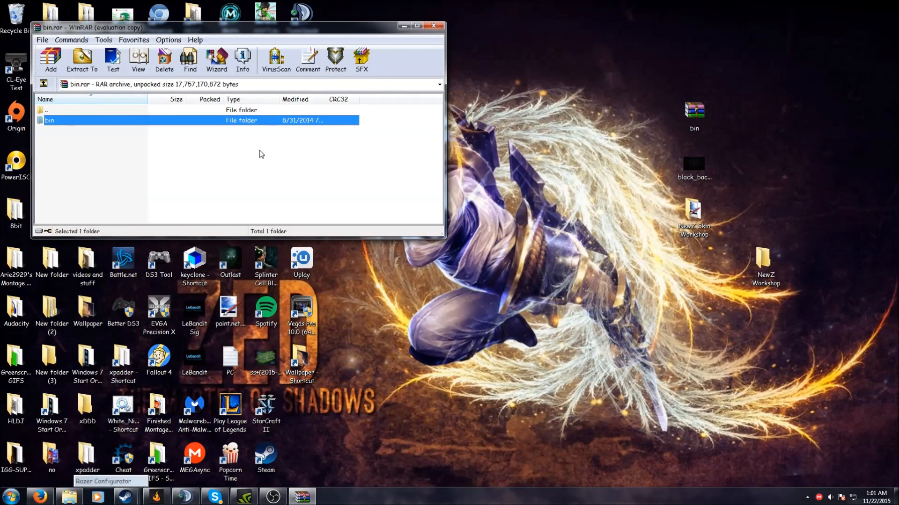
left_click(433, 25)
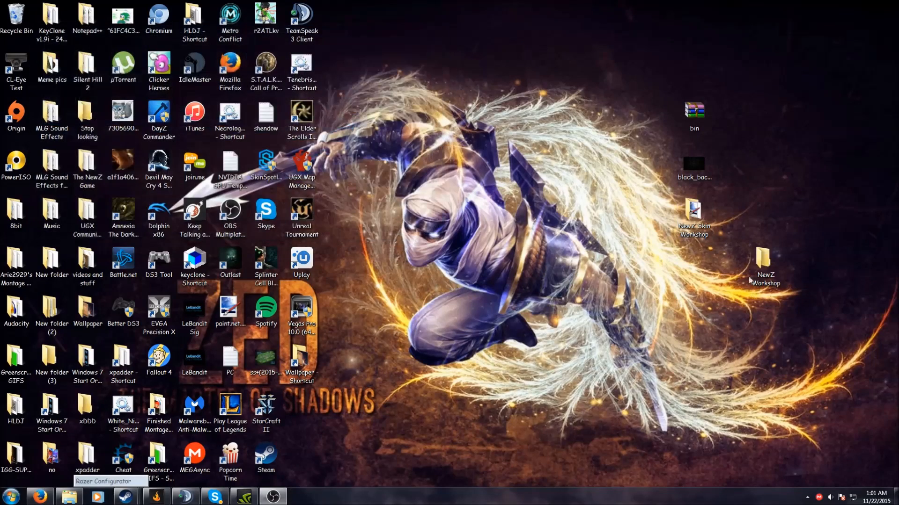
- Open the NewZ Skin Workshop folder from the desktop and select its bin folder
left_click(699, 220)
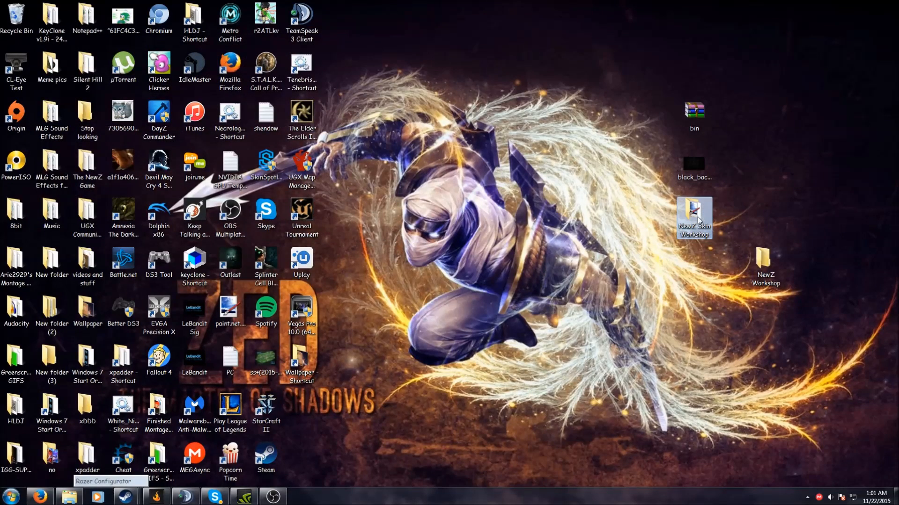
double_click(698, 220)
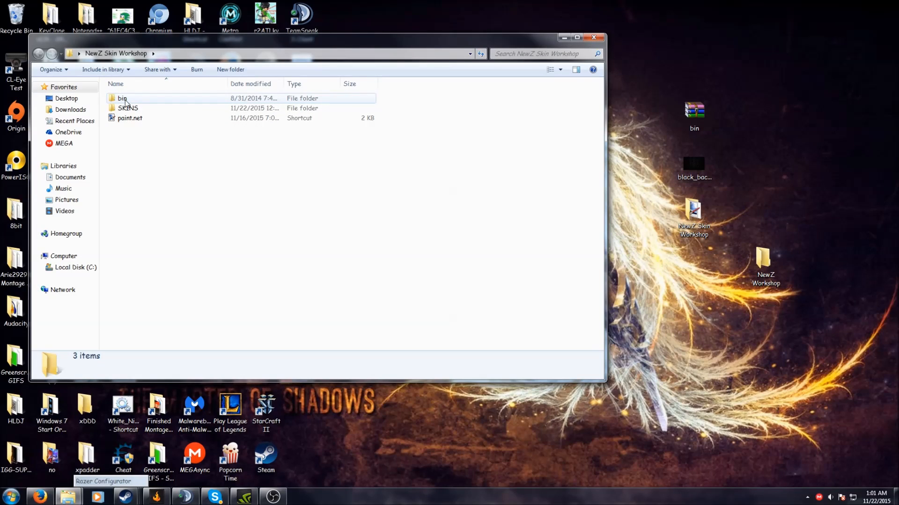
left_click_drag(166, 150, 126, 113)
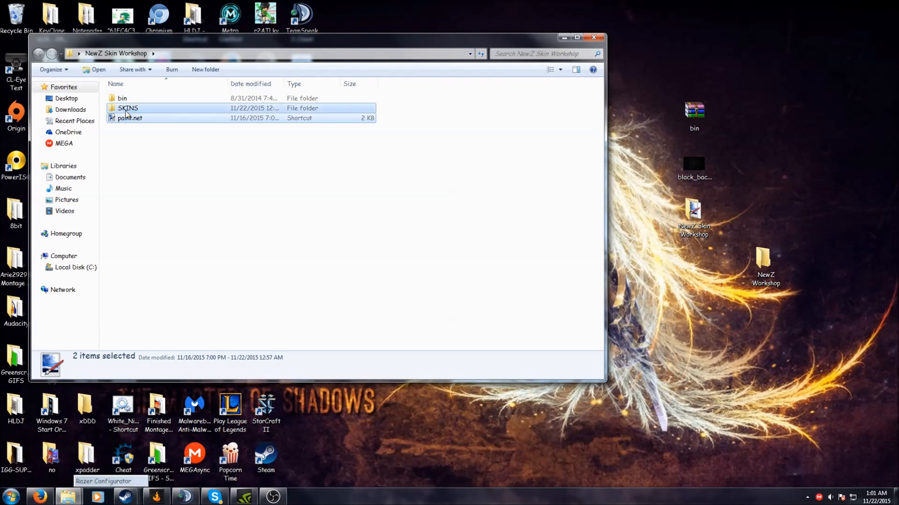
left_click(285, 129)
left_click(228, 99)
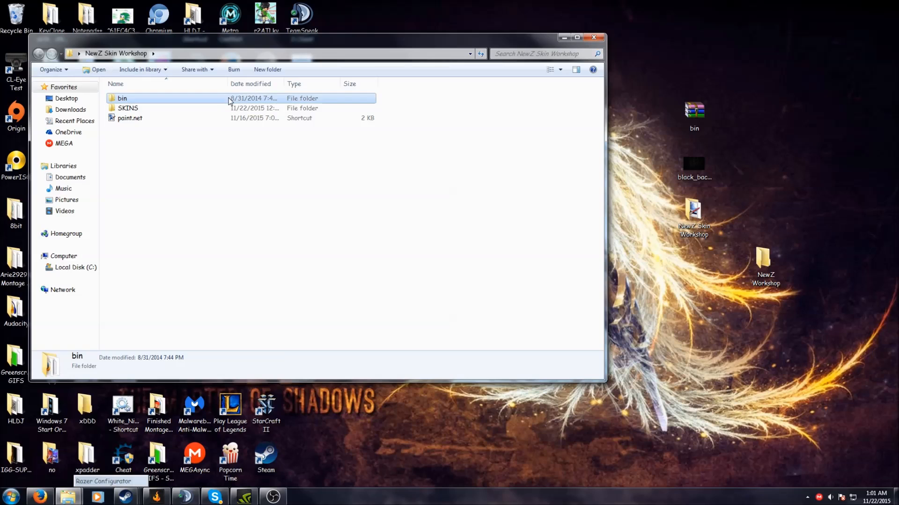
- Create a new folder named "Skins1" inside the NewZ Skin Workshop folder
right_click(298, 163)
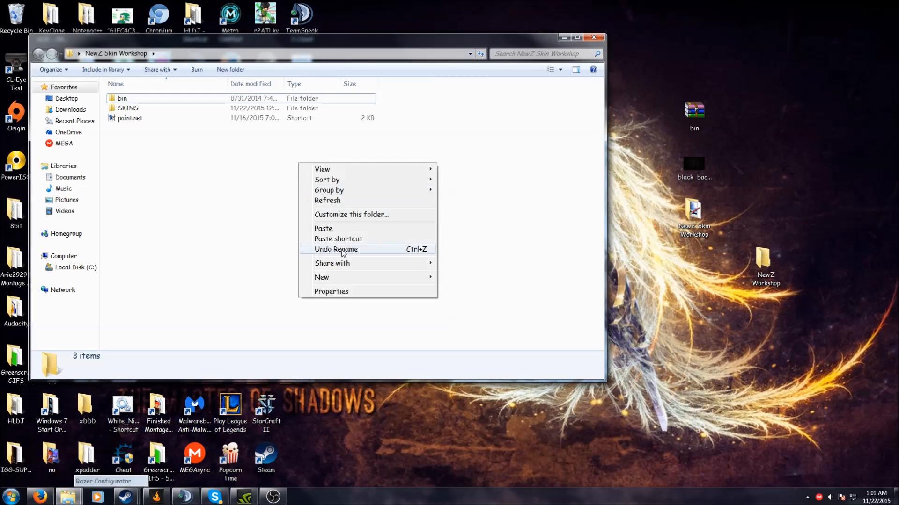
mouse_move(335, 280)
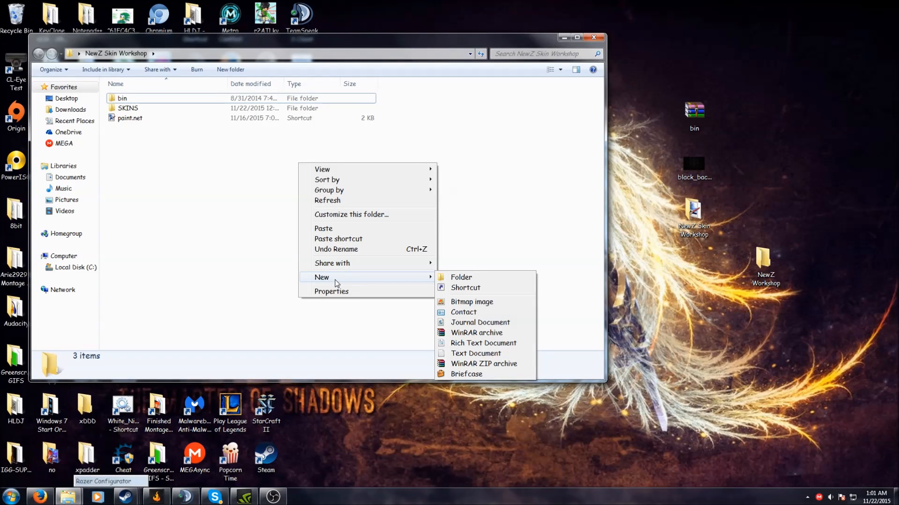
left_click(450, 277)
type("sav")
key("BackSpace")
key("BackSpace")
key("BackSpace")
type("Skins1")
key("Return")
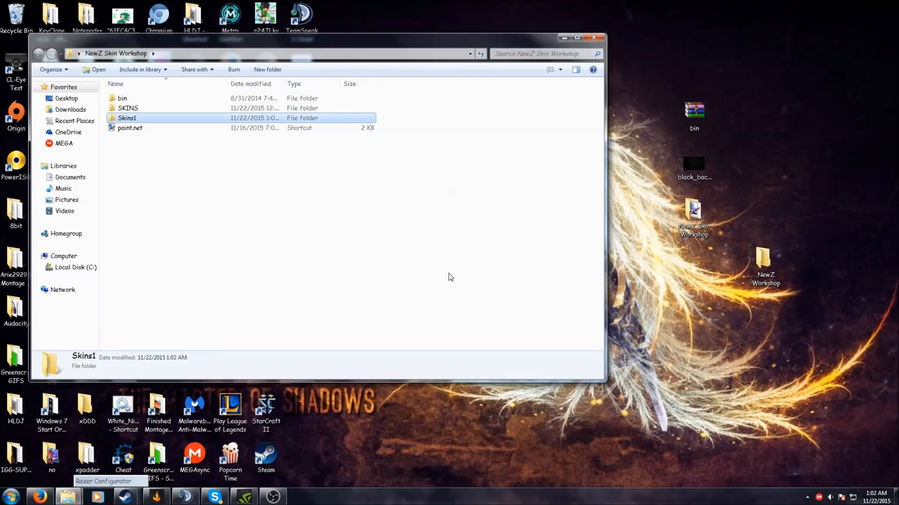
- Create a subfolder named "Kruger" inside the Skins1 folder
double_click(127, 118)
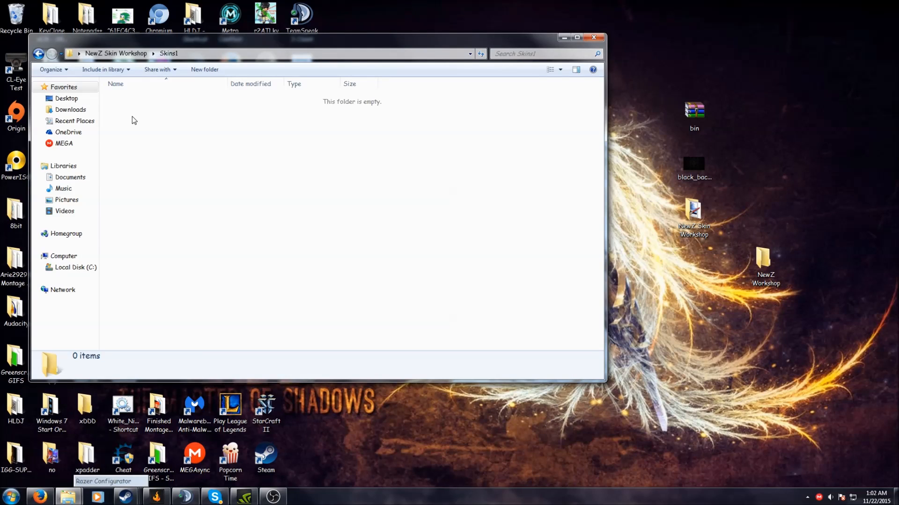
right_click(133, 118)
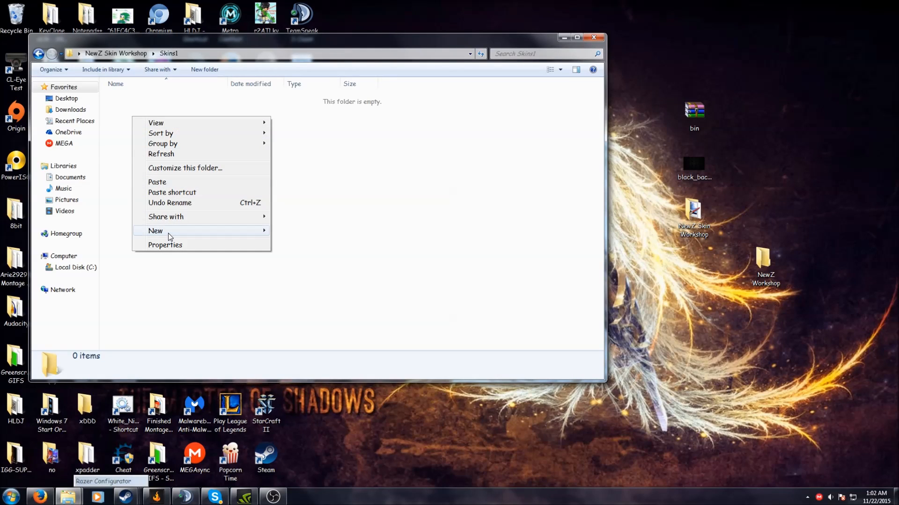
mouse_move(170, 236)
left_click(274, 234)
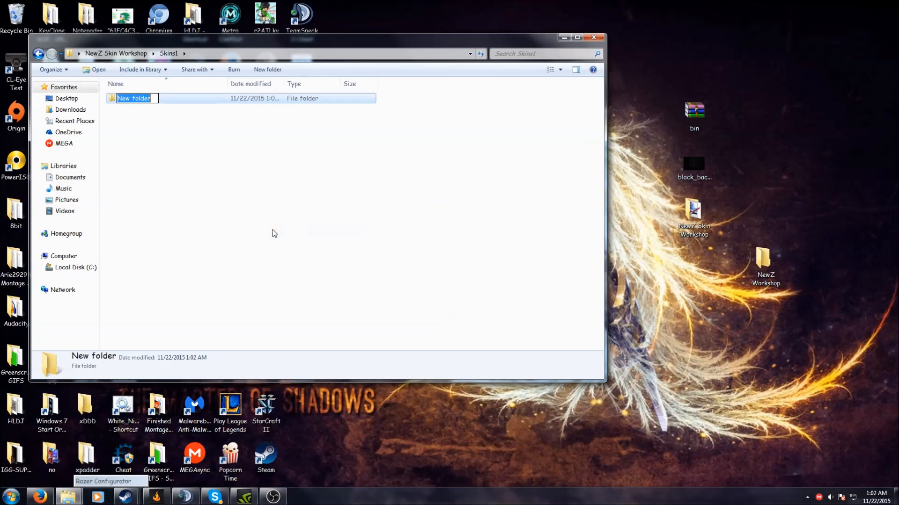
type("Kruger")
key("Return")
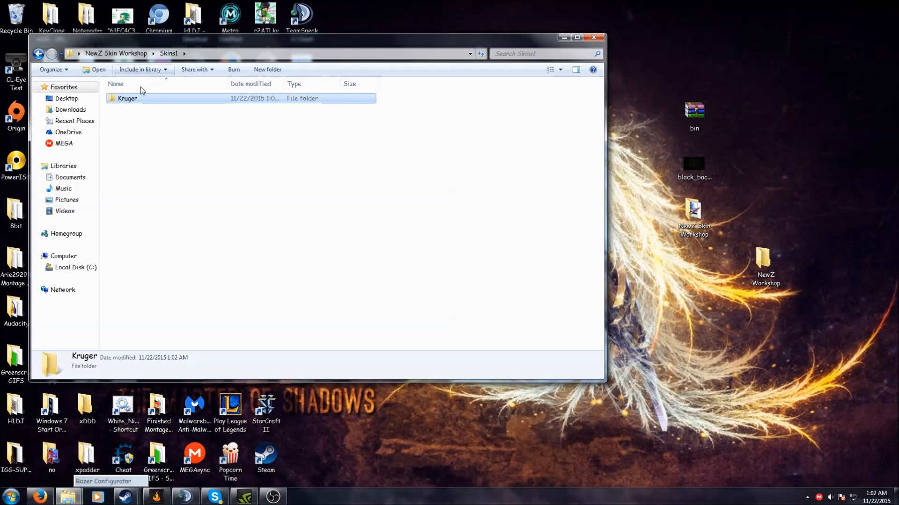
key("BackSpace")
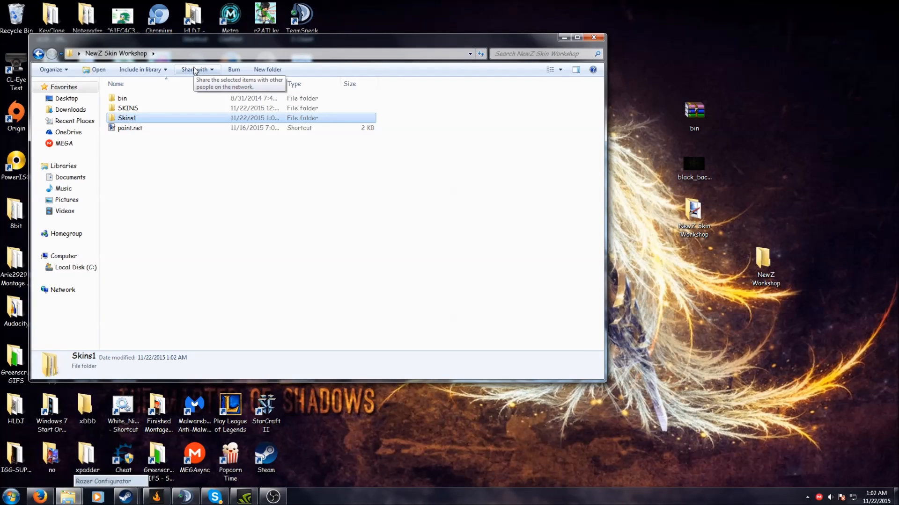
double_click(762, 258)
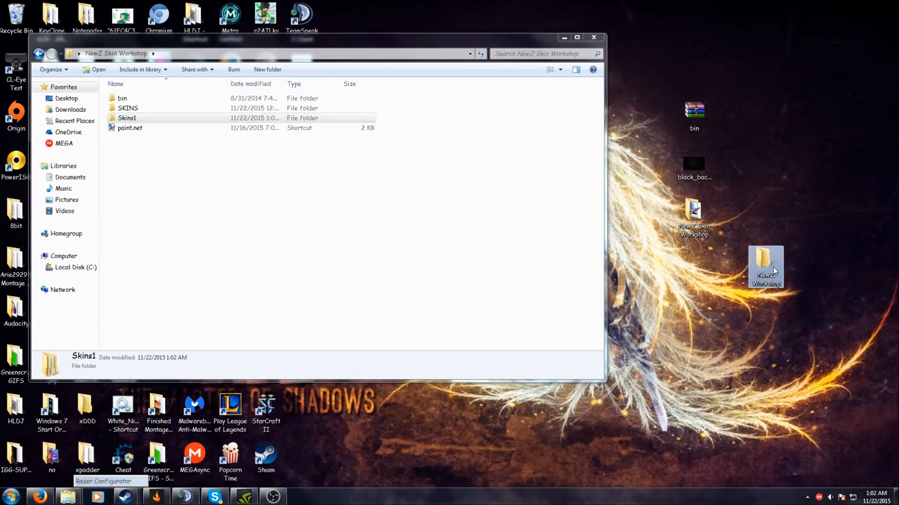
left_click(604, 48)
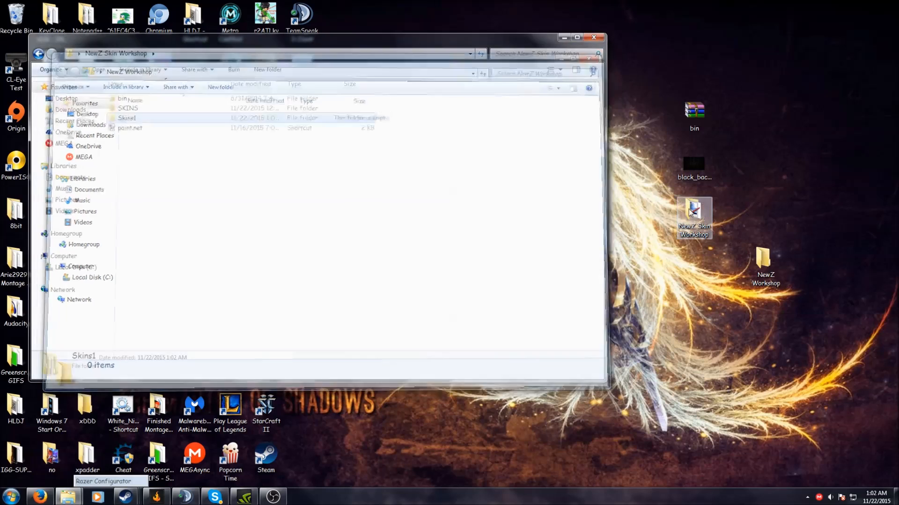
right_click(707, 220)
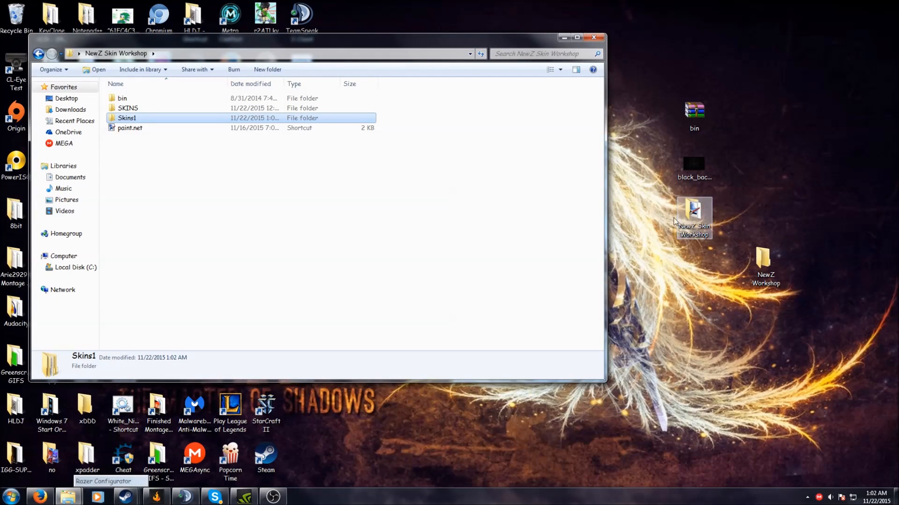
left_click(720, 215)
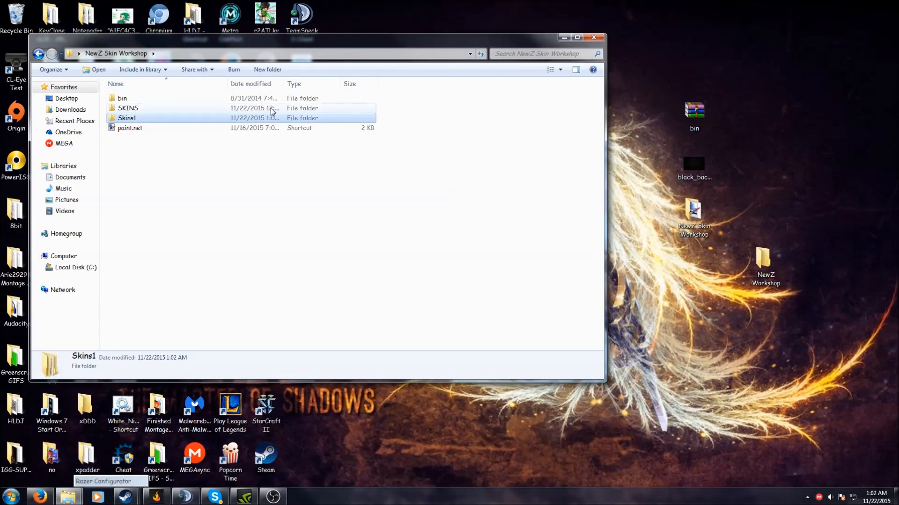
- Open the Skins1 folder, and open NewZ Skin Workshop in a second window placed so that both folders' contents are visible
double_click(130, 118)
double_click(694, 213)
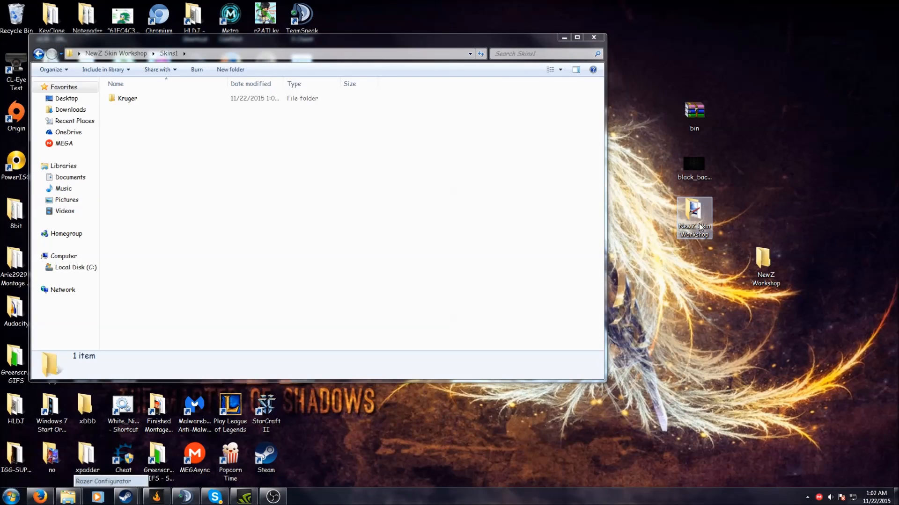
left_click_drag(307, 69, 528, 157)
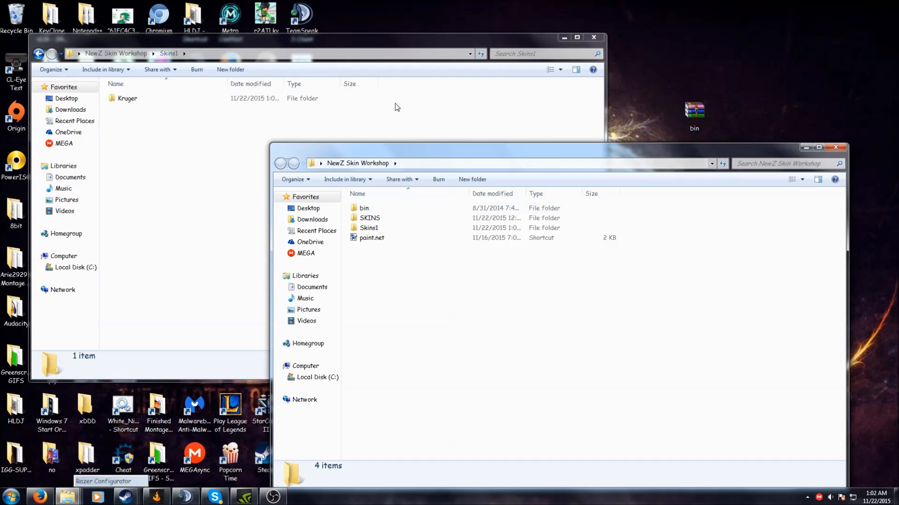
left_click_drag(377, 151, 452, 116)
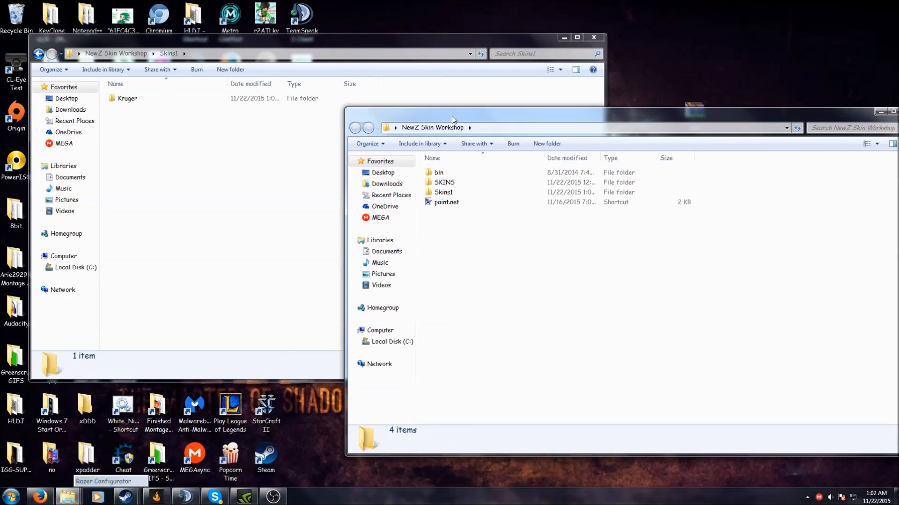
- Open the Textures folder at bin > Data > ObjectsDepot > Weapons and place its window beside the Skins1 window
double_click(445, 177)
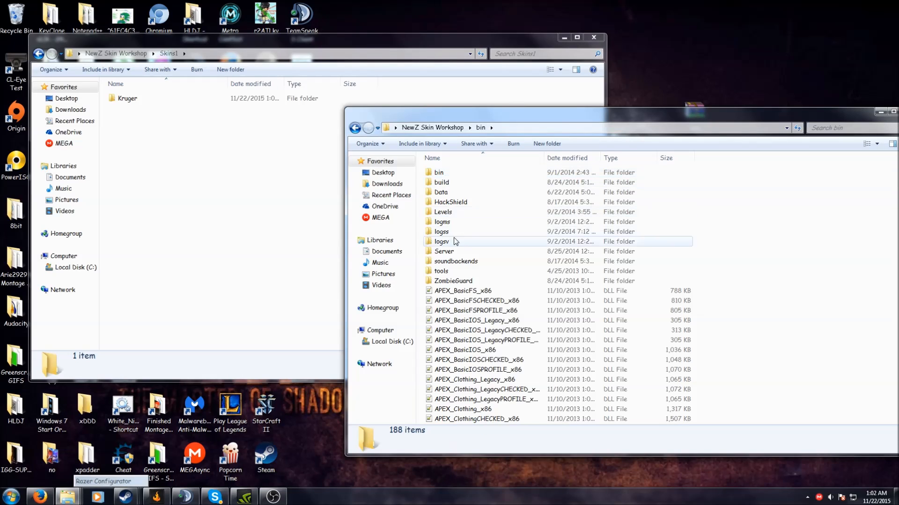
double_click(442, 193)
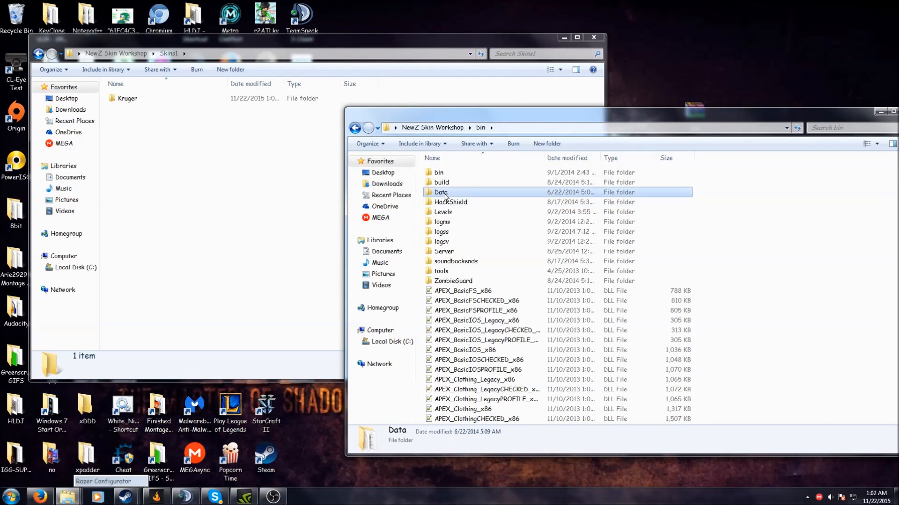
scroll(449, 224, "down", 2)
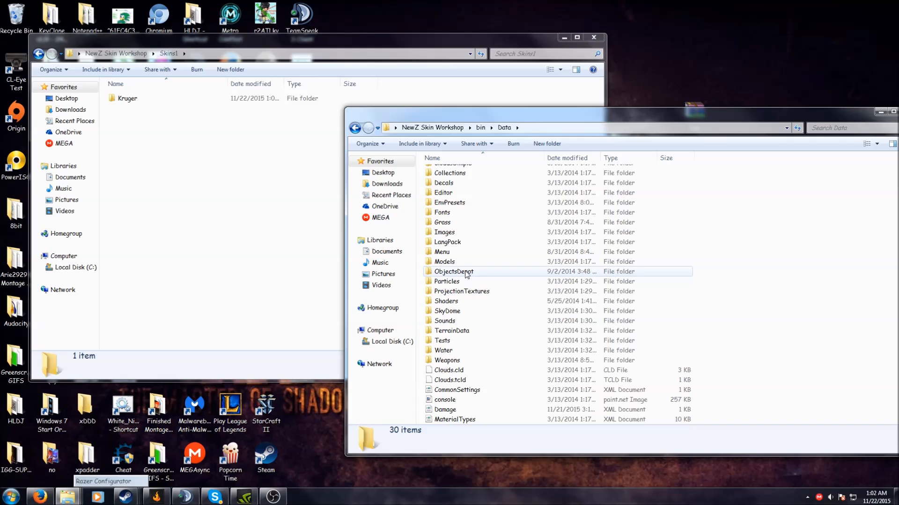
double_click(453, 271)
scroll(468, 304, "down", 15)
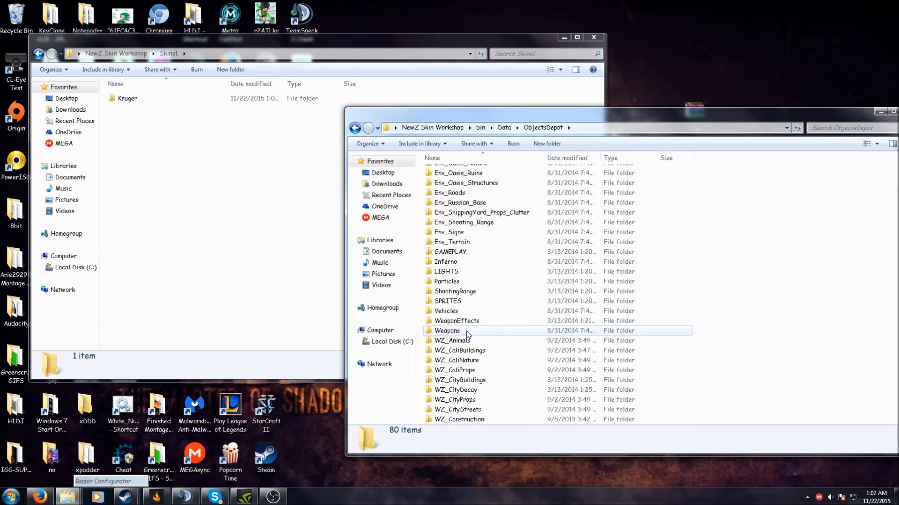
scroll(470, 334, "up", 15)
double_click(449, 234)
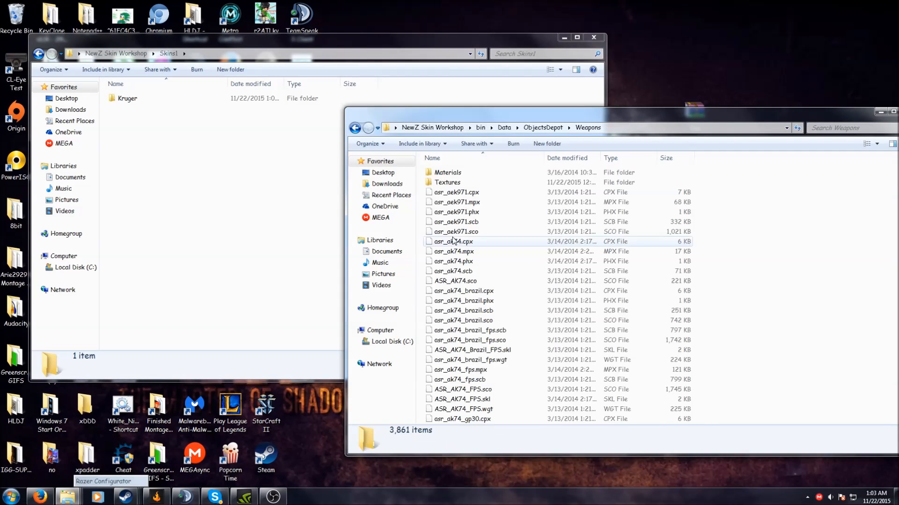
double_click(446, 182)
left_click_drag(774, 111, 742, 63)
left_click_drag(787, 129, 707, 290)
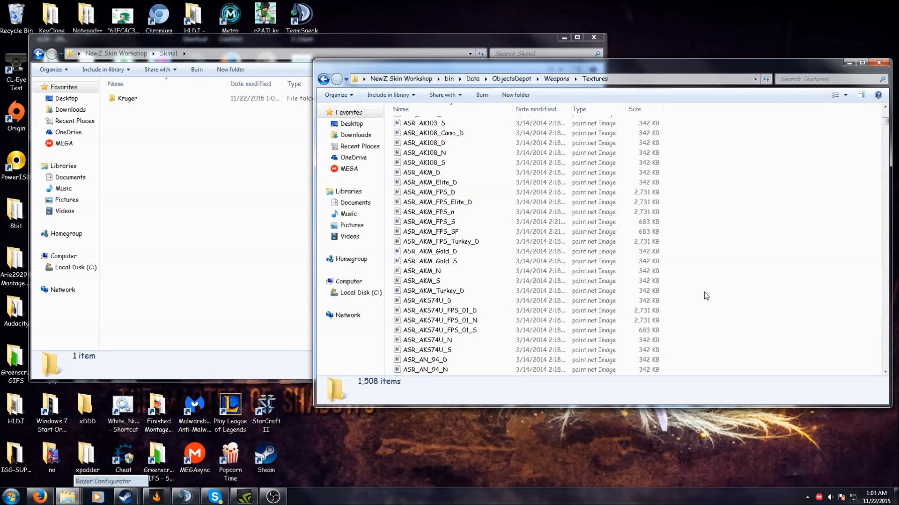
- Look through the weapon texture files in the Textures folder, examining the name prefixes for the different weapons and items
left_click_drag(885, 123, 846, 236)
scroll(845, 257, "up", 20)
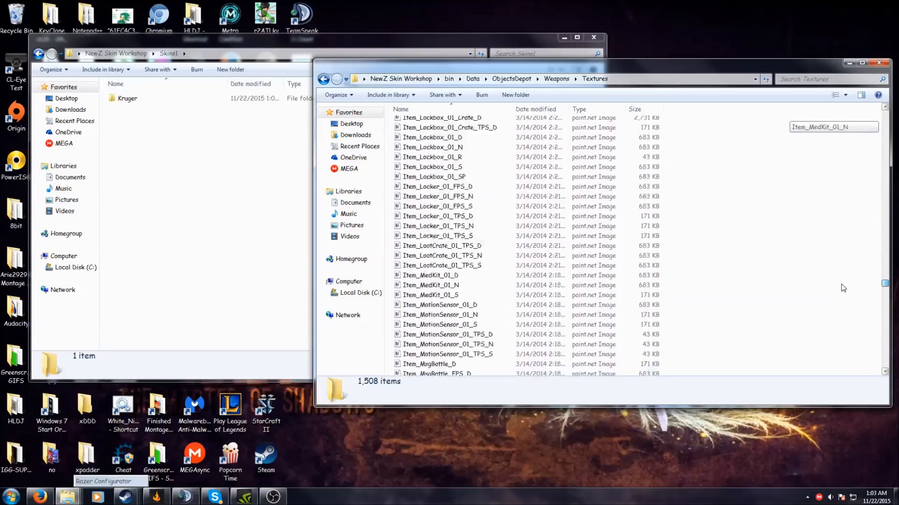
scroll(848, 139, "up", 20)
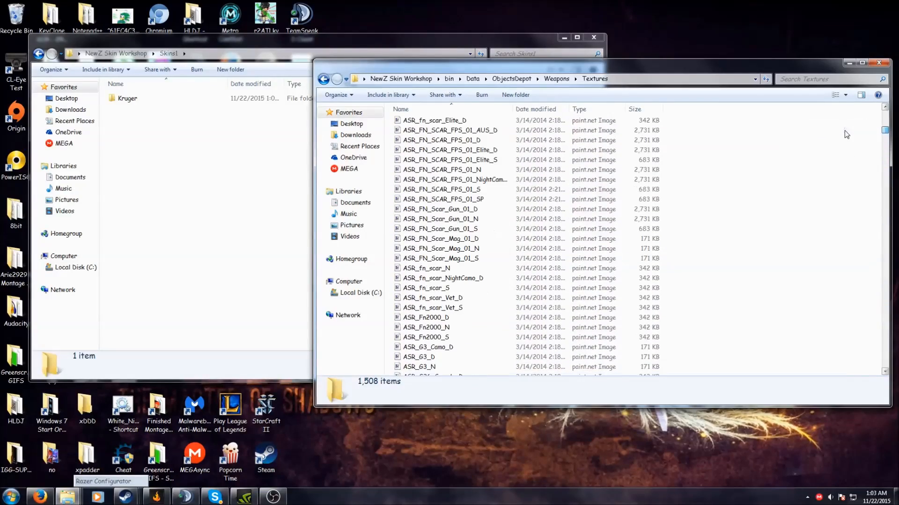
scroll(428, 197, "down", 1)
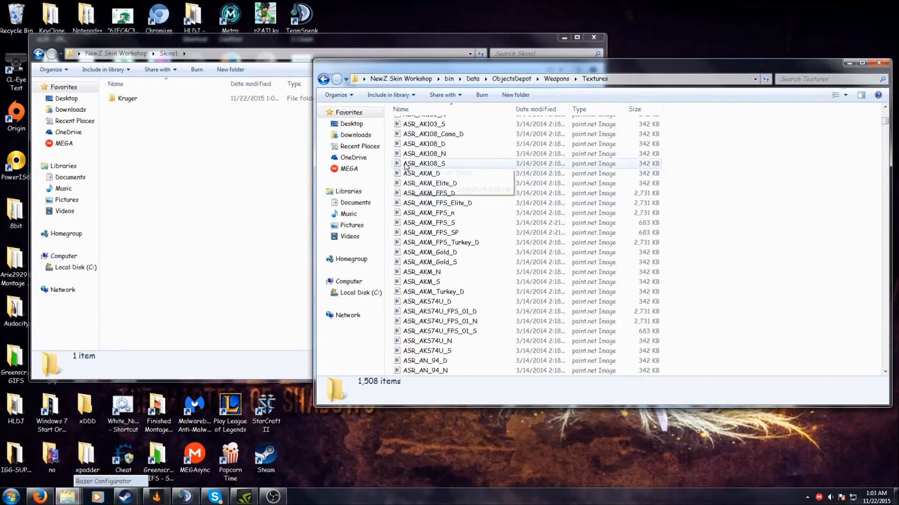
left_click_drag(884, 122, 891, 199)
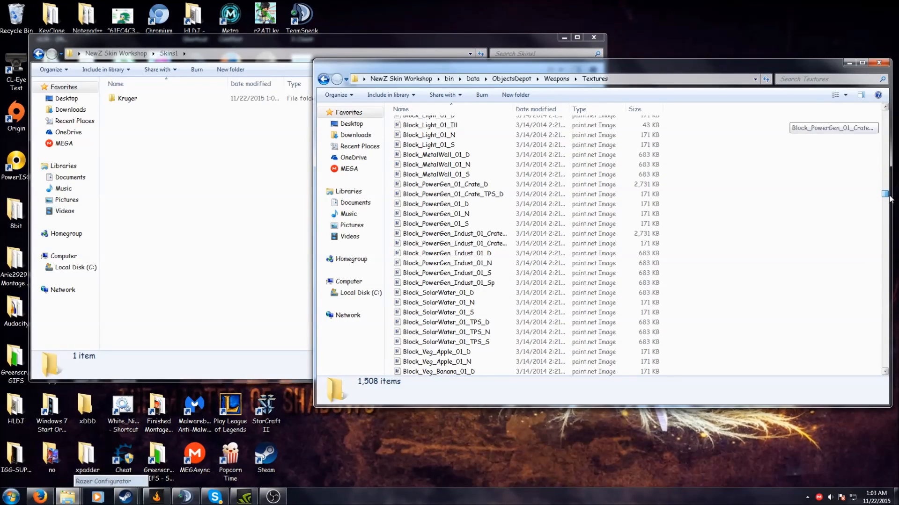
left_click_drag(890, 199, 885, 220)
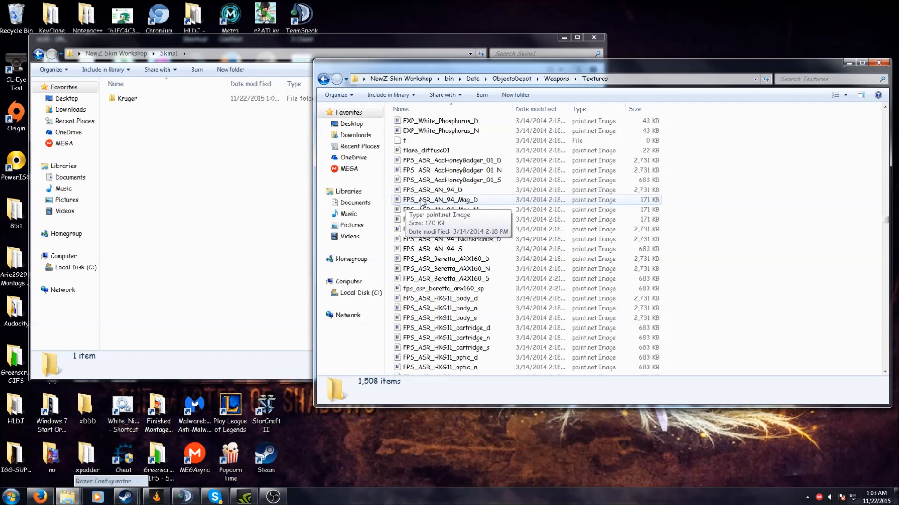
left_click_drag(885, 219, 885, 270)
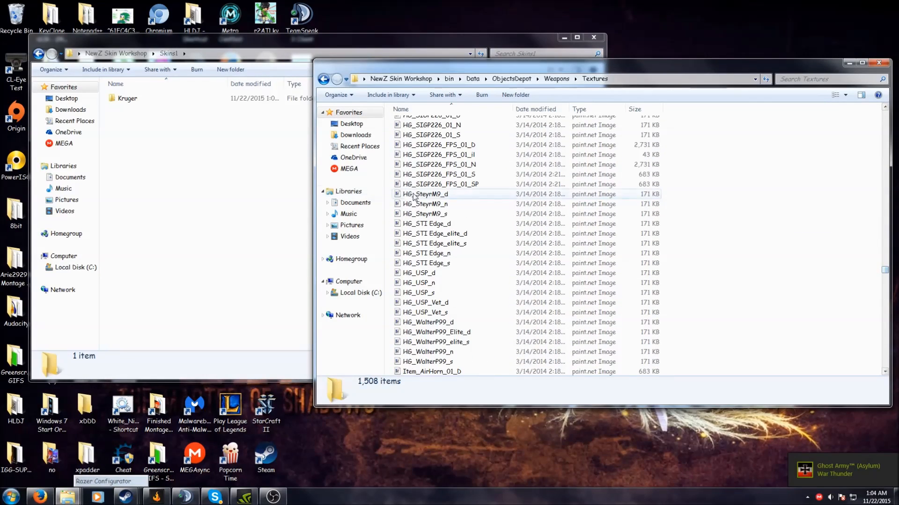
scroll(437, 167, "down", 12)
scroll(437, 167, "down", 20)
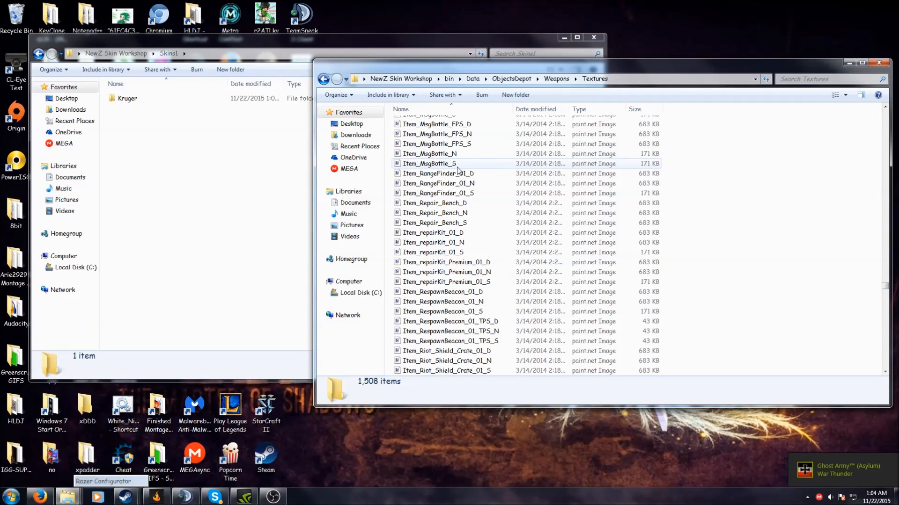
scroll(438, 197, "up", 8)
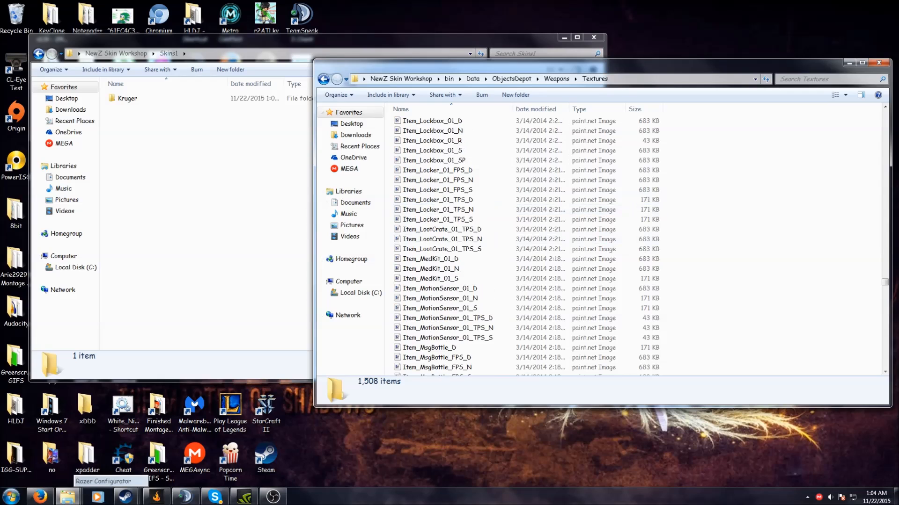
- Search the Textures folder for "ruger" and copy HG_Ruger_pistol_d into the Kruger folder inside Skins1
left_click(832, 79)
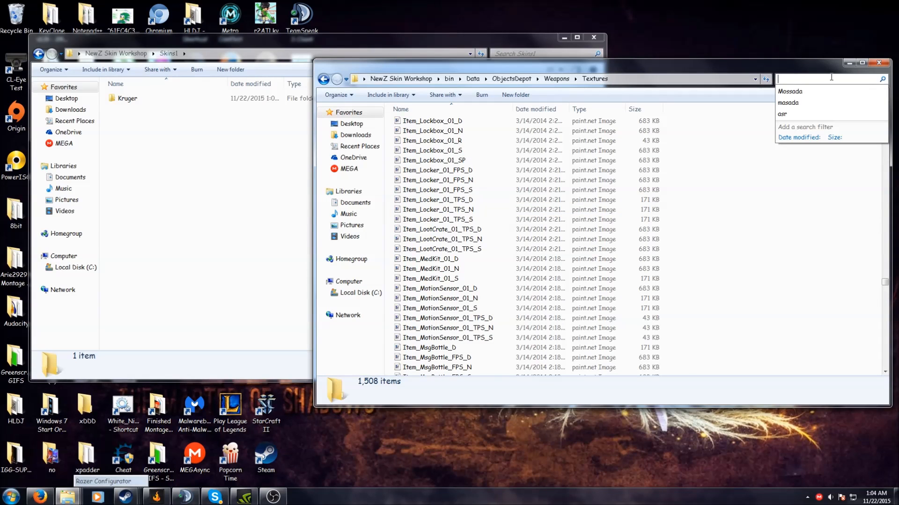
type("ruger")
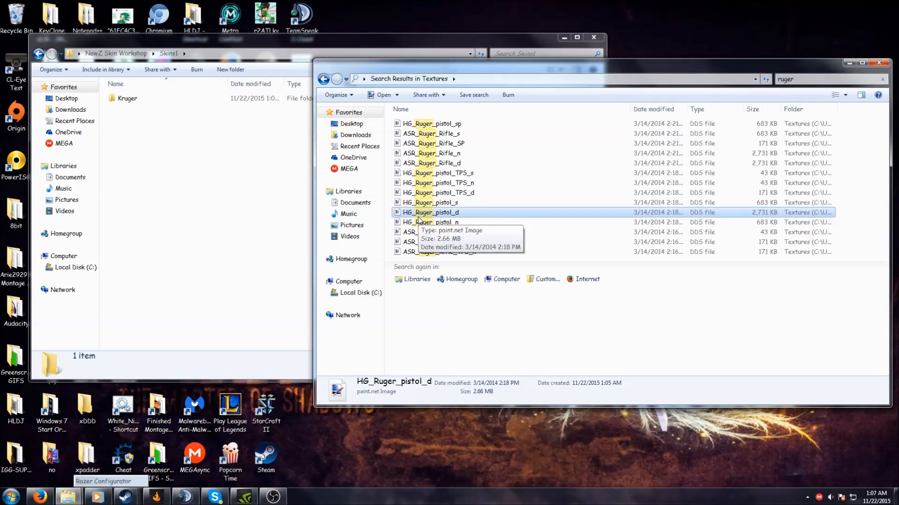
left_click(453, 213)
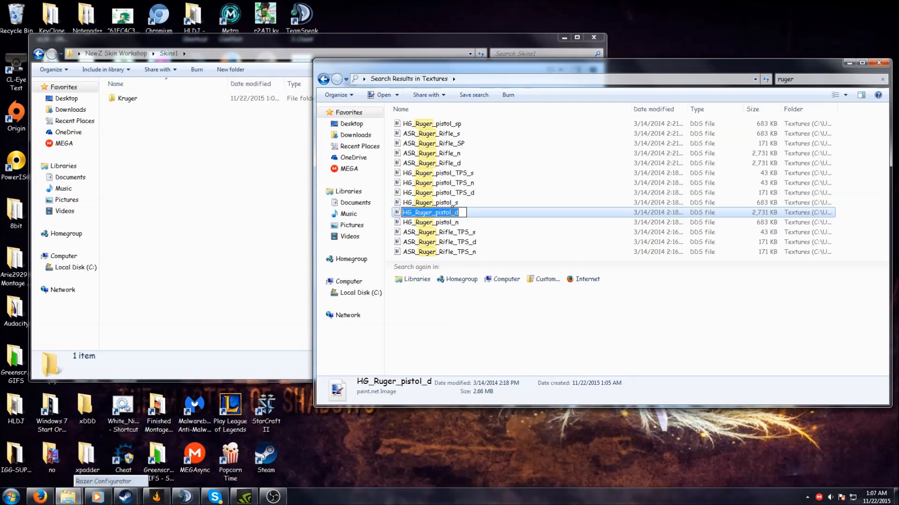
left_click(467, 215)
right_click(469, 215)
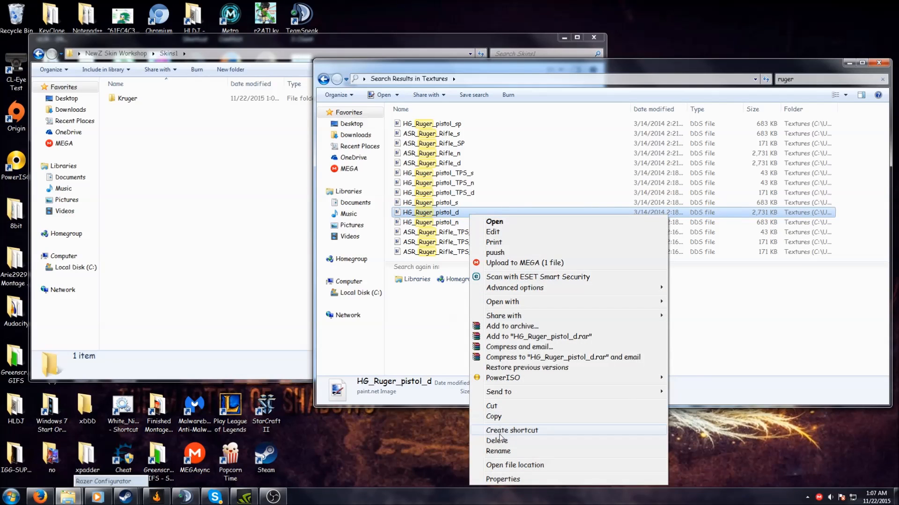
left_click(492, 417)
left_click(125, 100)
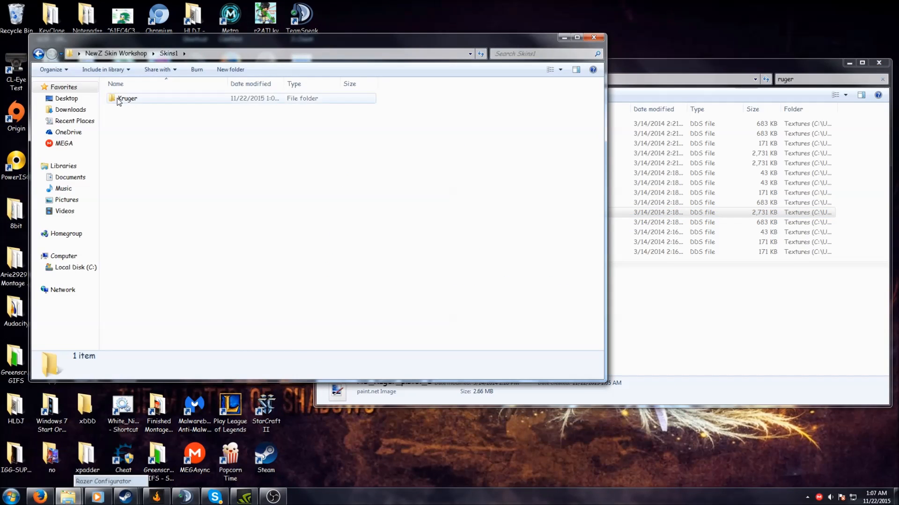
double_click(125, 100)
right_click(172, 134)
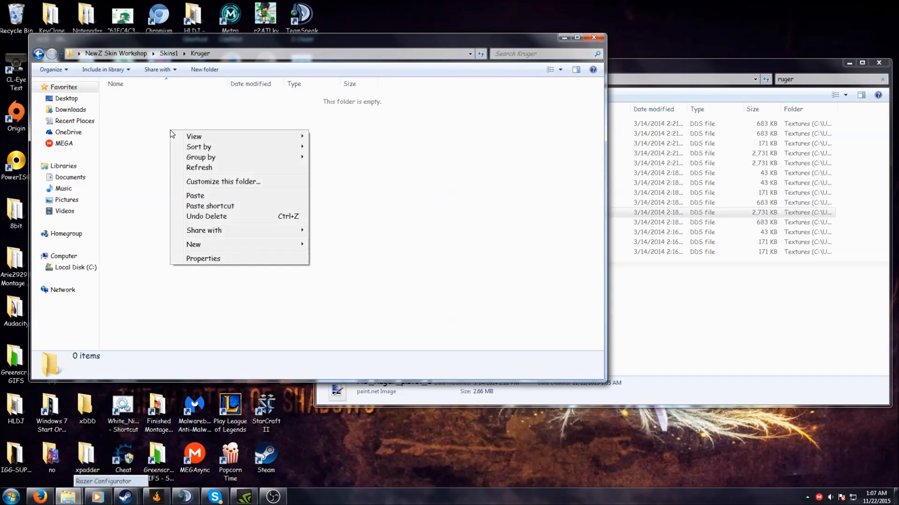
left_click(210, 195)
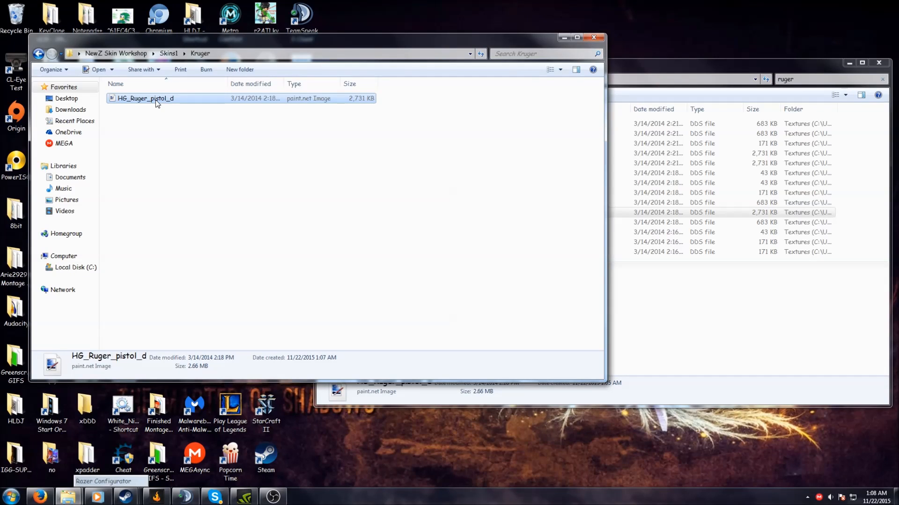
- Copy HG_Ruger_pistol_TPS_d from the search results into the Kruger folder alongside HG_Ruger_pistol_d
left_click(641, 315)
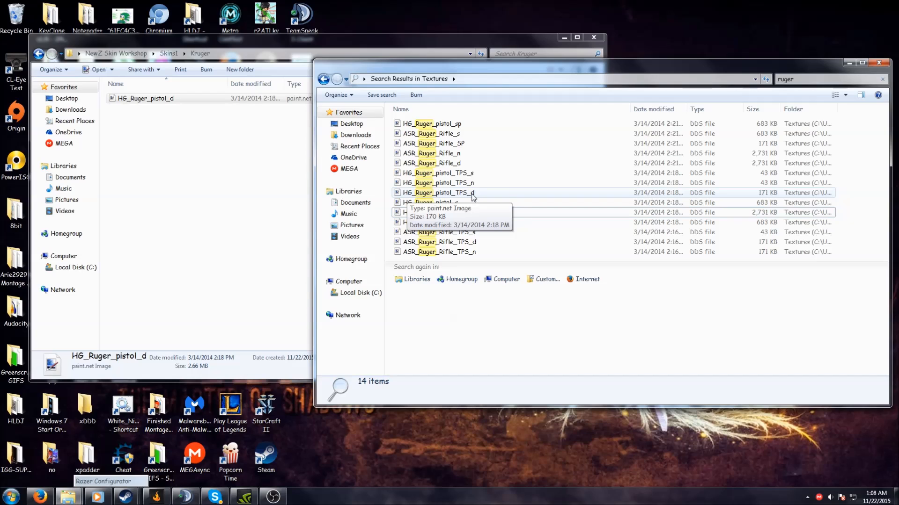
left_click(463, 193)
right_click(448, 193)
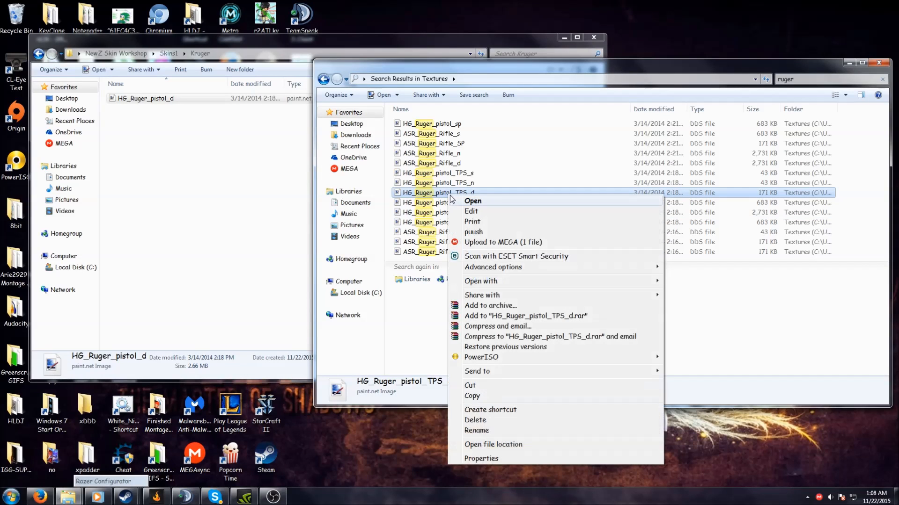
left_click(472, 396)
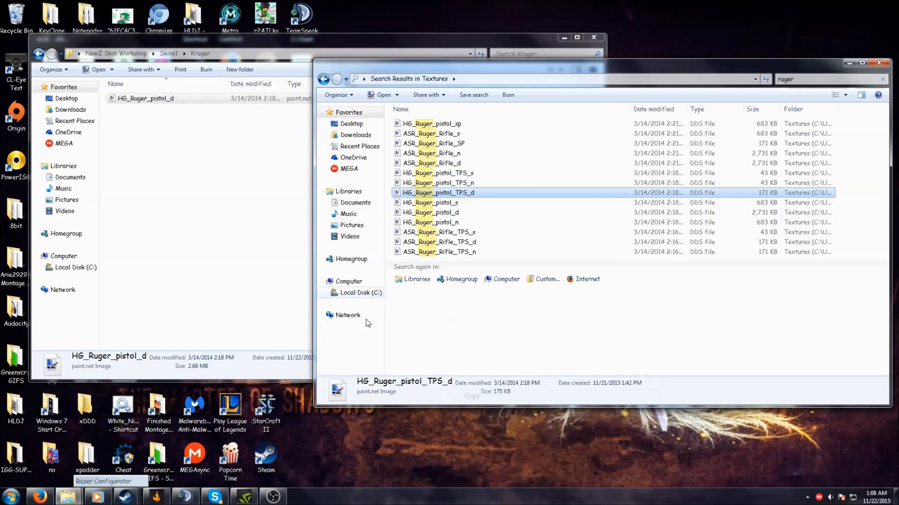
left_click(237, 244)
right_click(237, 244)
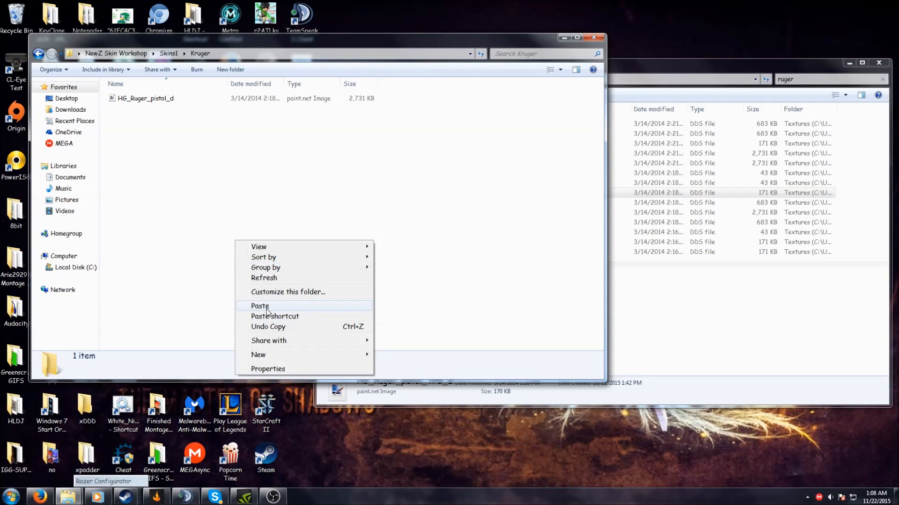
left_click(262, 305)
left_click_drag(248, 244, 206, 169)
left_click(172, 99)
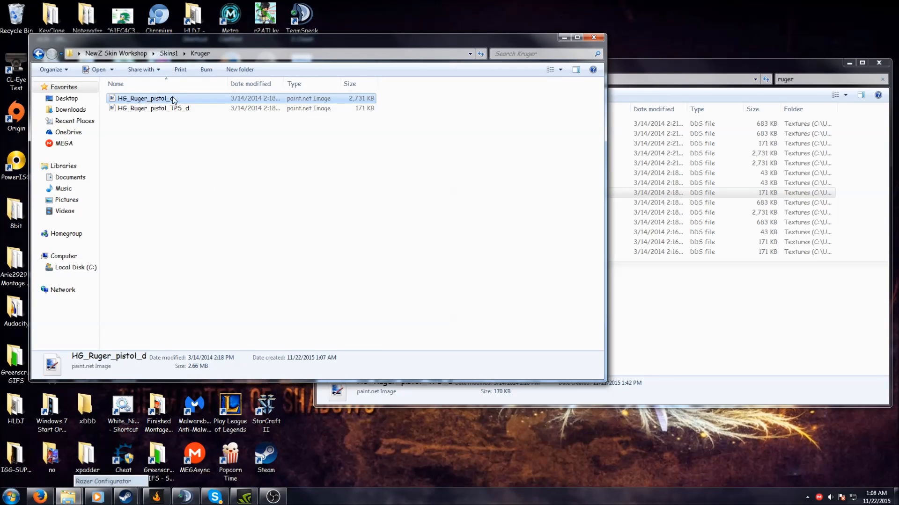
left_click(125, 110)
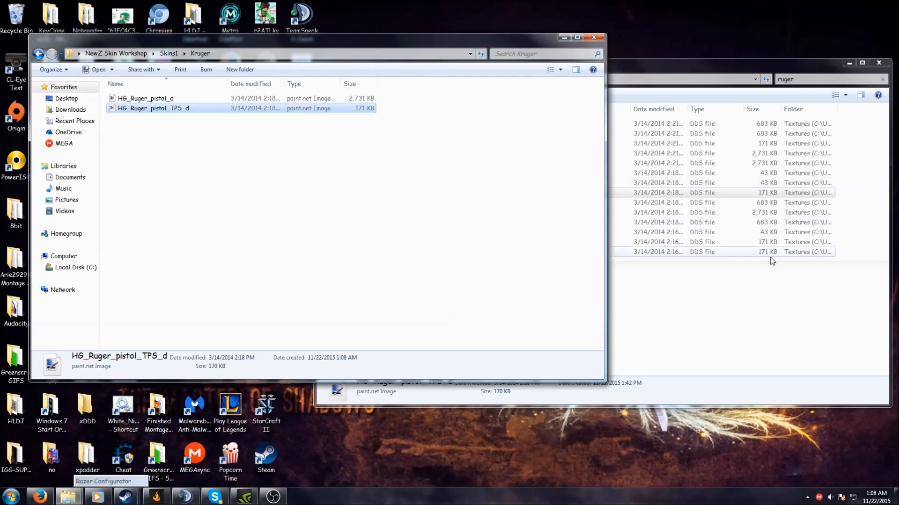
- Open HG_Ruger_pistol_d from the Kruger folder in paint.net, choosing it as the program for this file type
left_click(809, 71)
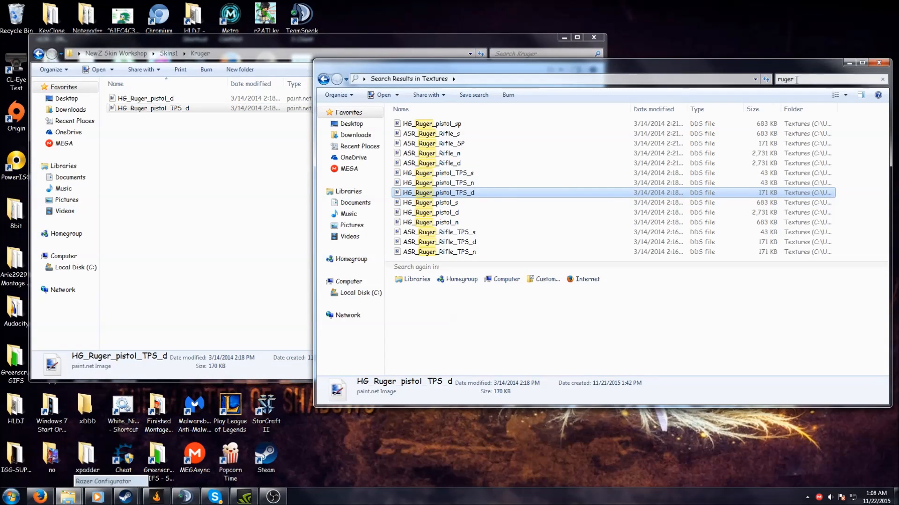
left_click(231, 170)
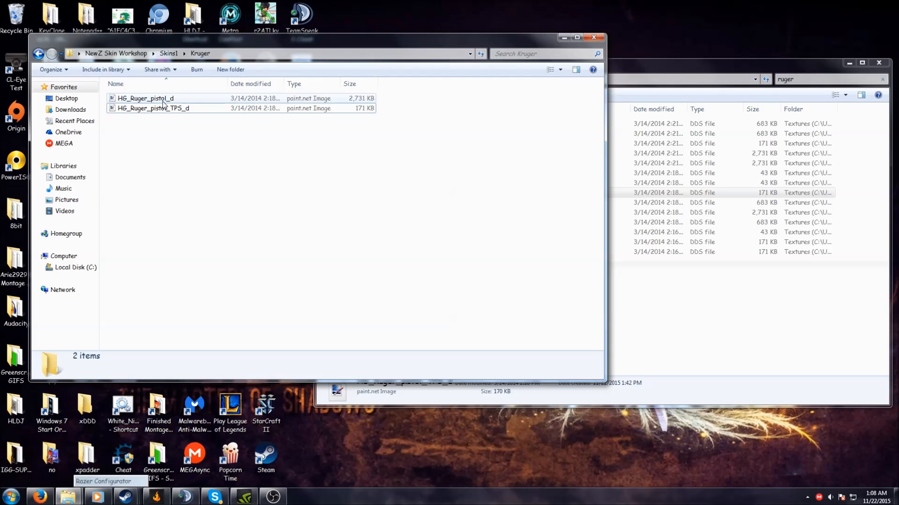
right_click(182, 100)
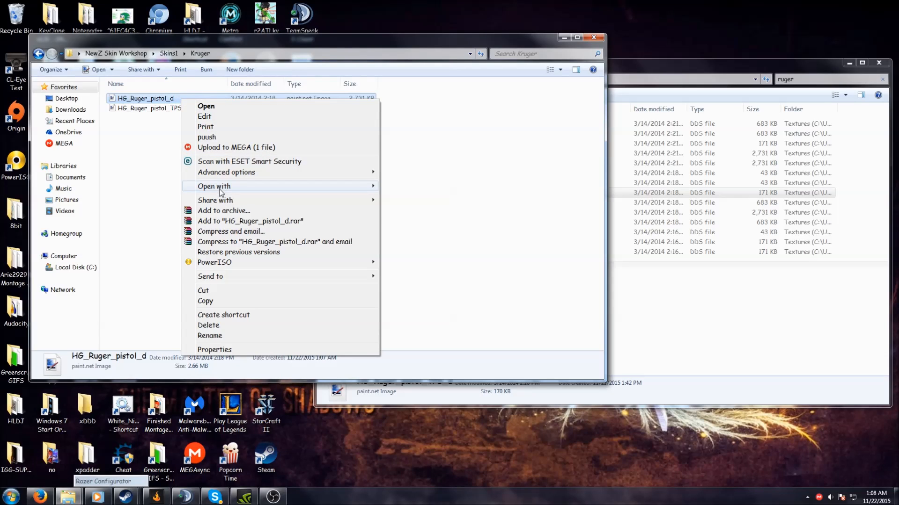
mouse_move(222, 189)
left_click(404, 211)
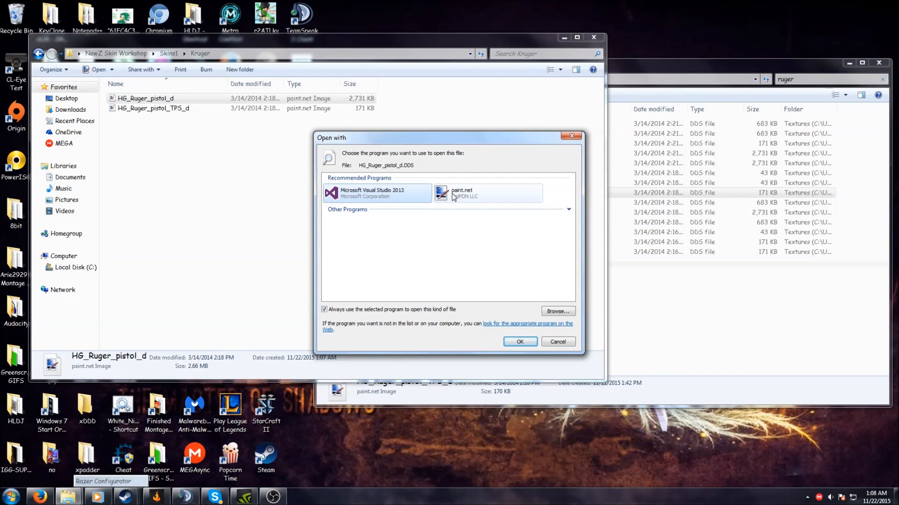
left_click(453, 196)
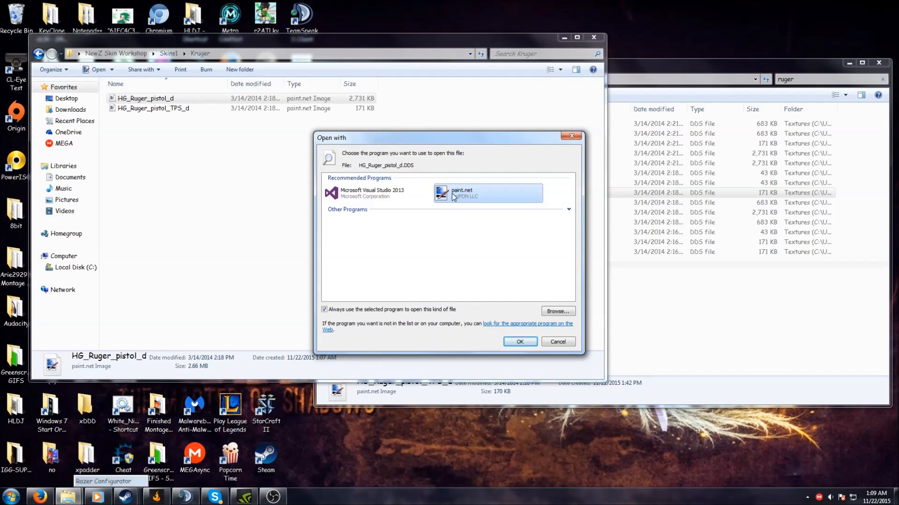
double_click(453, 196)
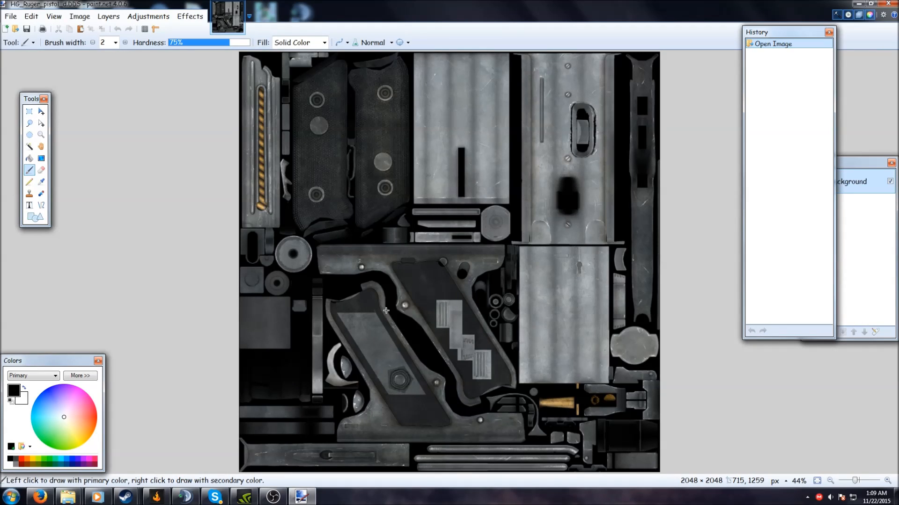
- Move the History window clear of the Layers window and activate the Magic Wand tool
left_click_drag(811, 34, 747, 27)
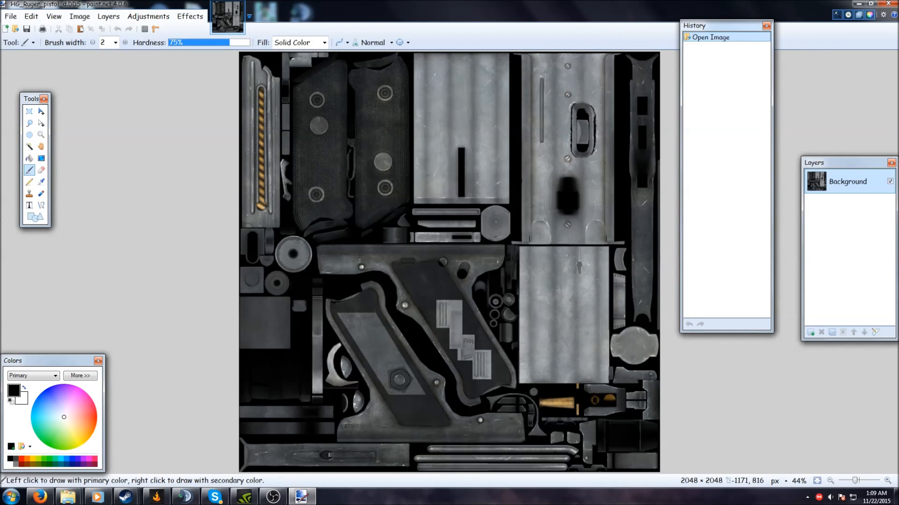
left_click(29, 148)
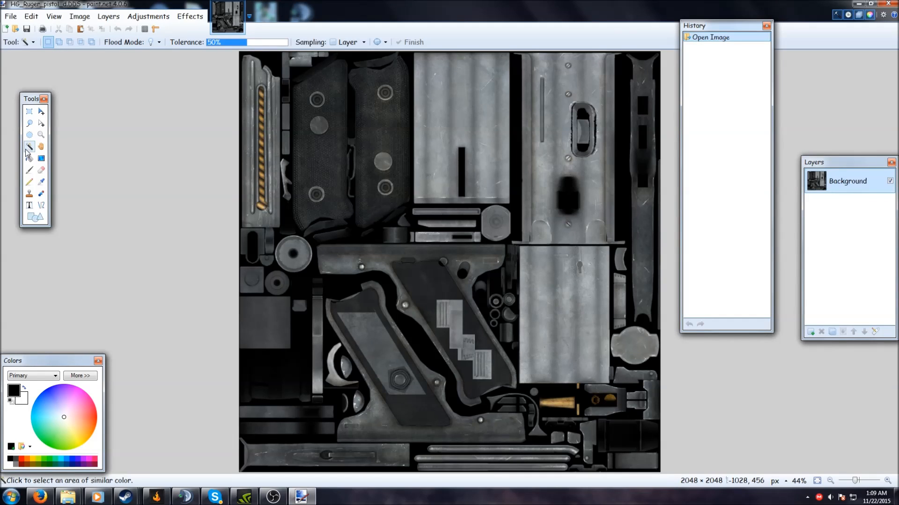
- Try the Magic Wand on the three light-grey slide panels, selecting them one at a time
left_click(443, 131)
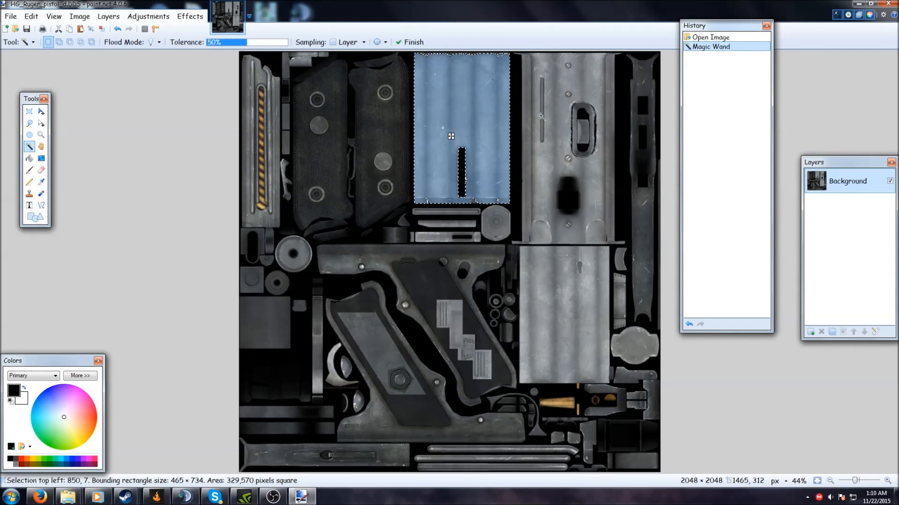
left_click(565, 114)
left_click(484, 117)
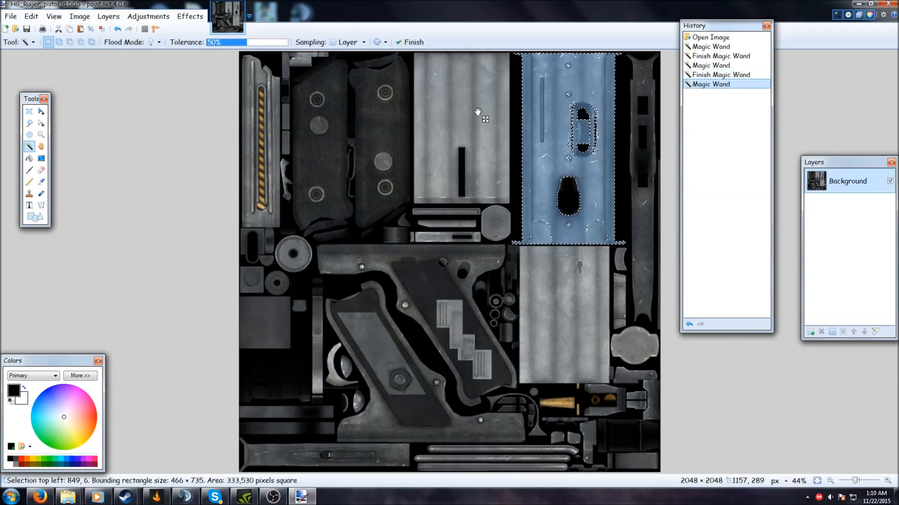
left_click(502, 113)
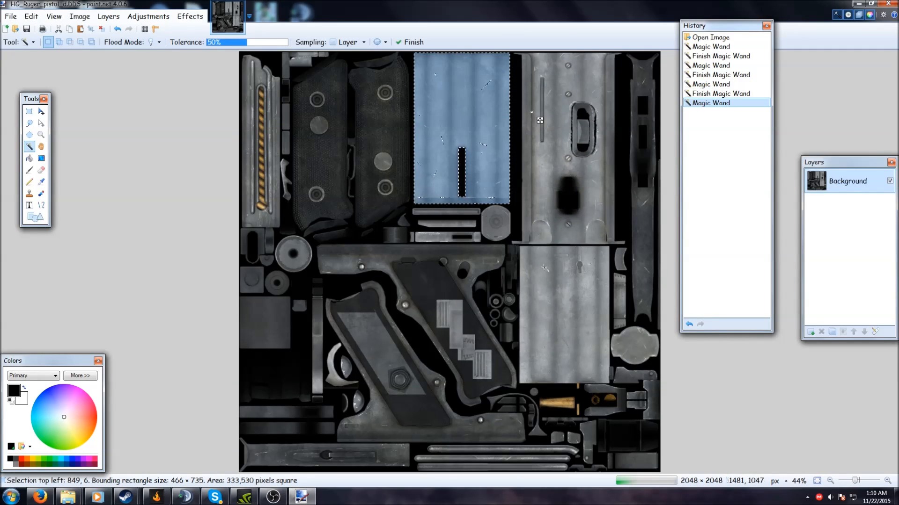
left_click(563, 280)
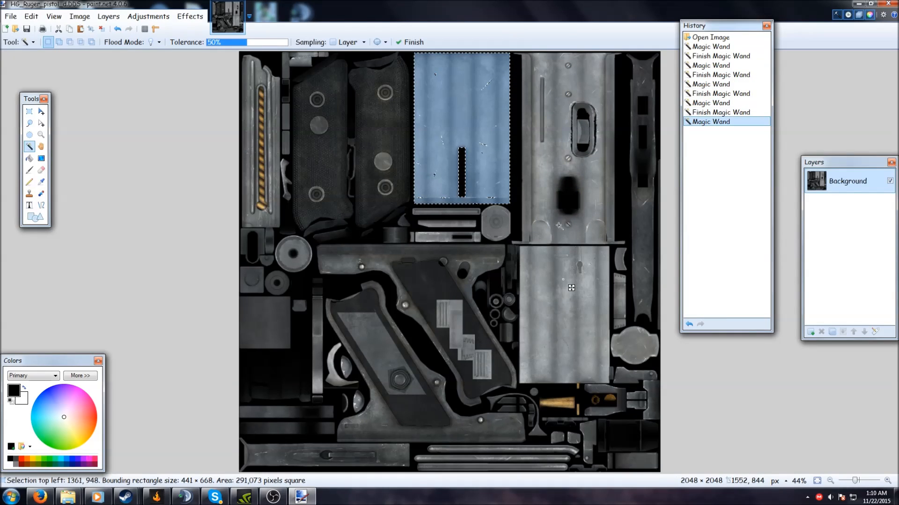
left_click(550, 193)
- Select the three light-grey slide panels together, using the Magic Wand in Add (union) mode
left_click(476, 136)
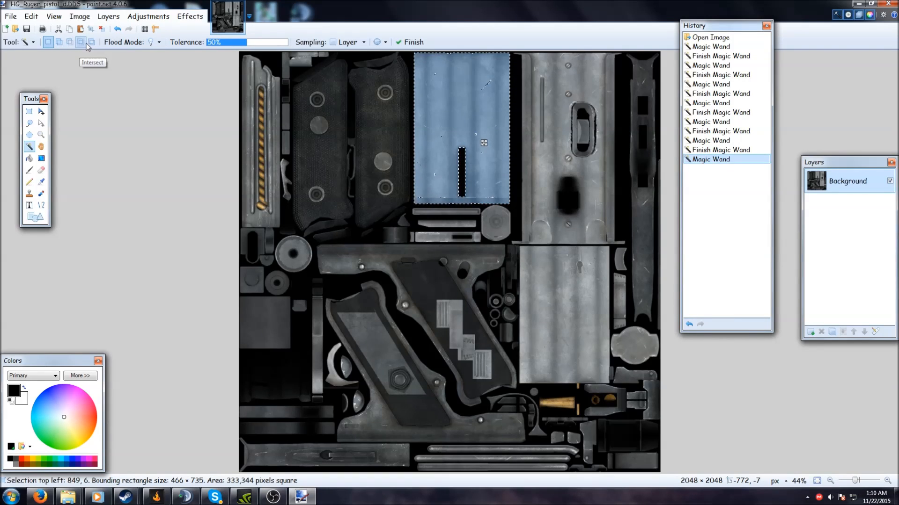
left_click(59, 42)
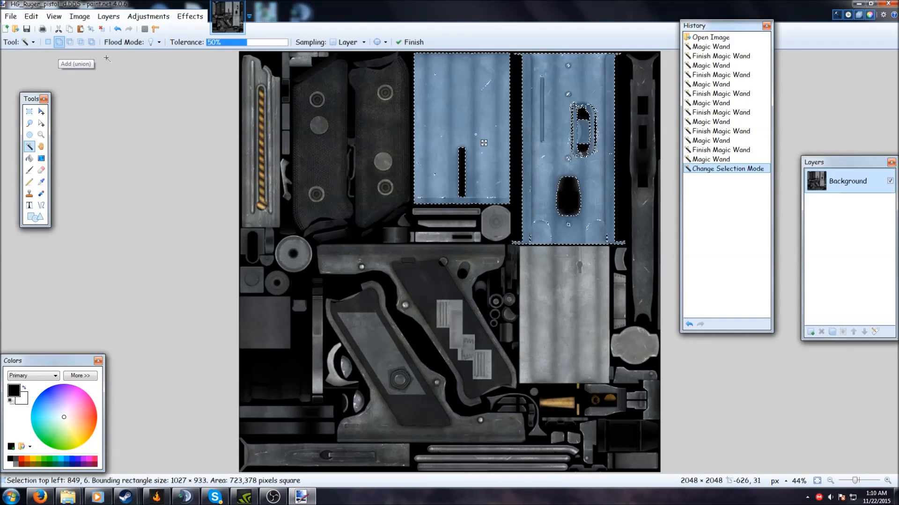
left_click(562, 284)
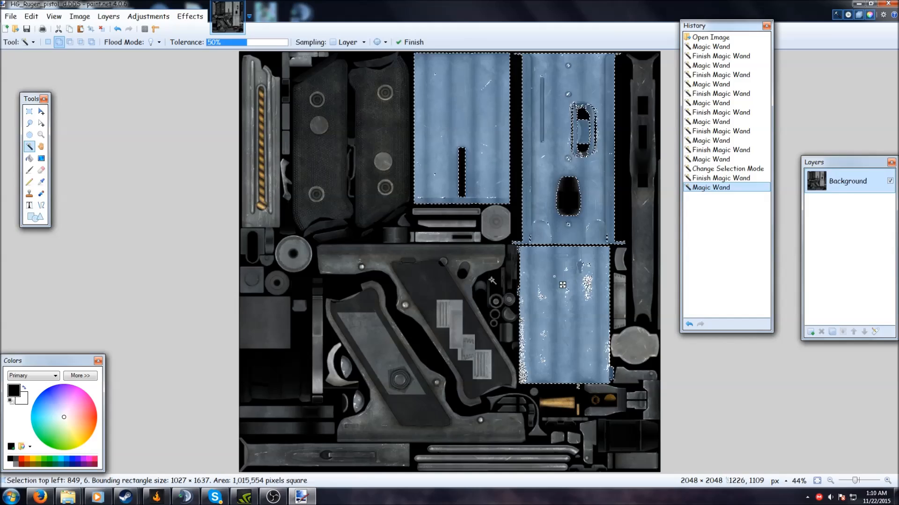
- Try twice to add the upper grip frame piece to the selection with the Magic Wand, undoing each attempt
left_click(461, 271)
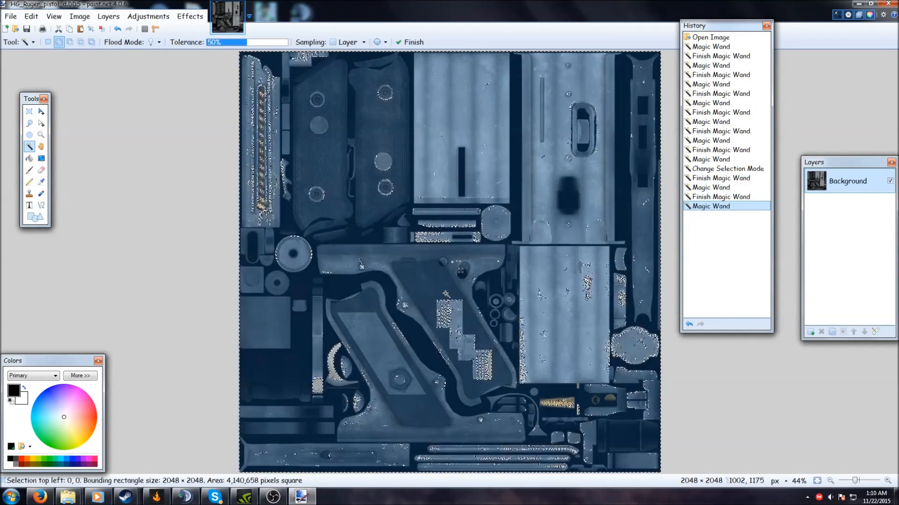
key("ctrl+z")
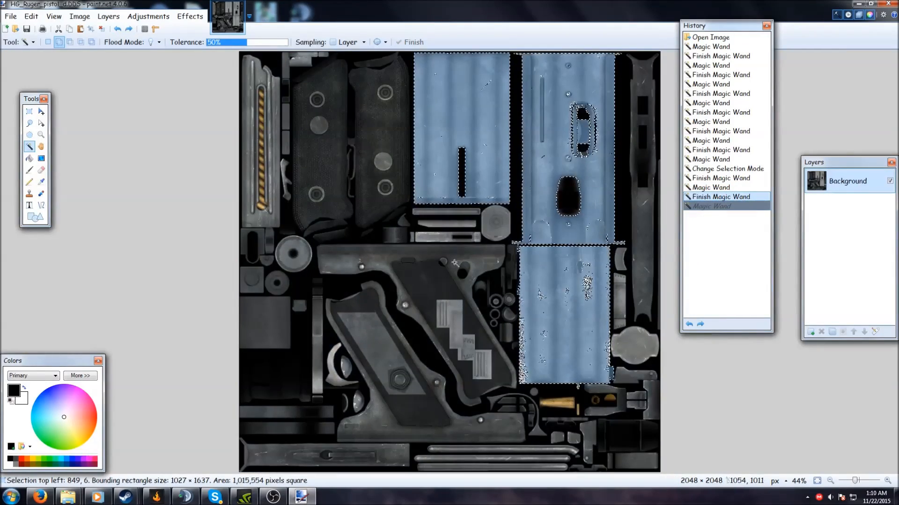
left_click(460, 255)
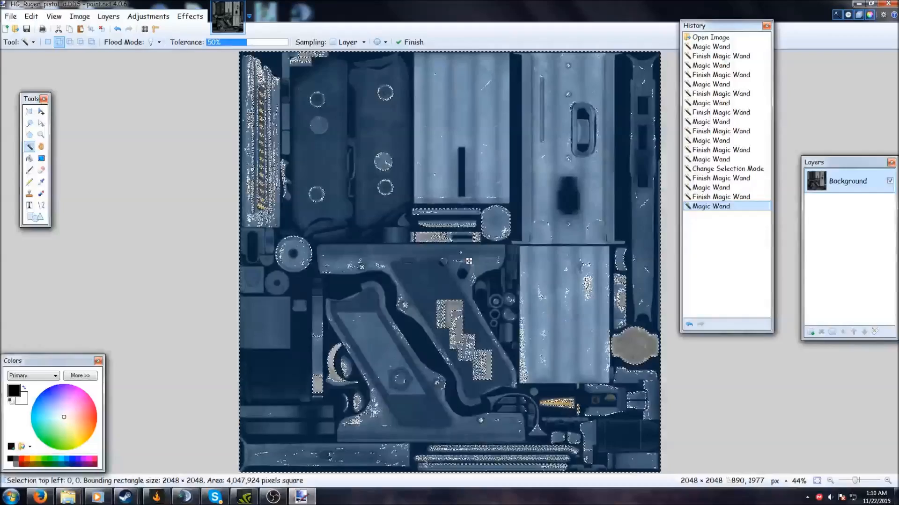
key("ctrl+z")
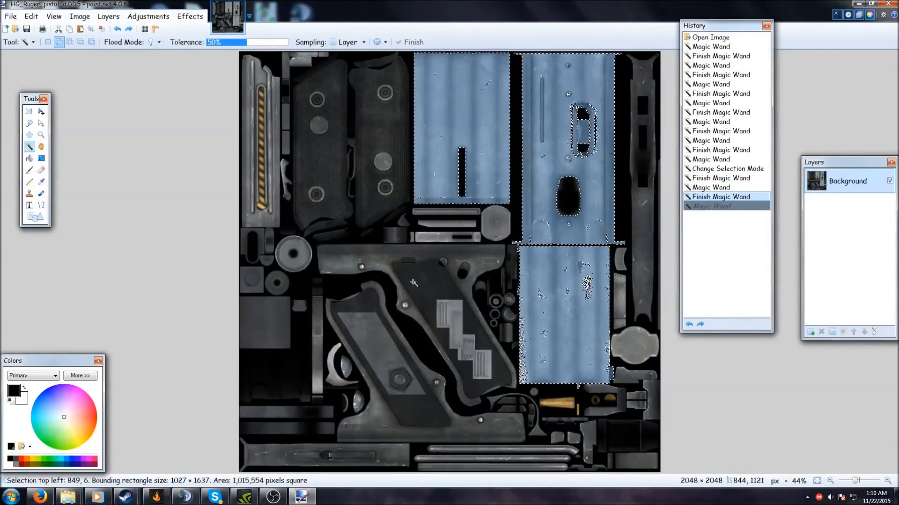
- Add the upper grip frame piece and its light stepped emblem to the selection, settling the Magic Wand tolerance at 43%
left_click(244, 42)
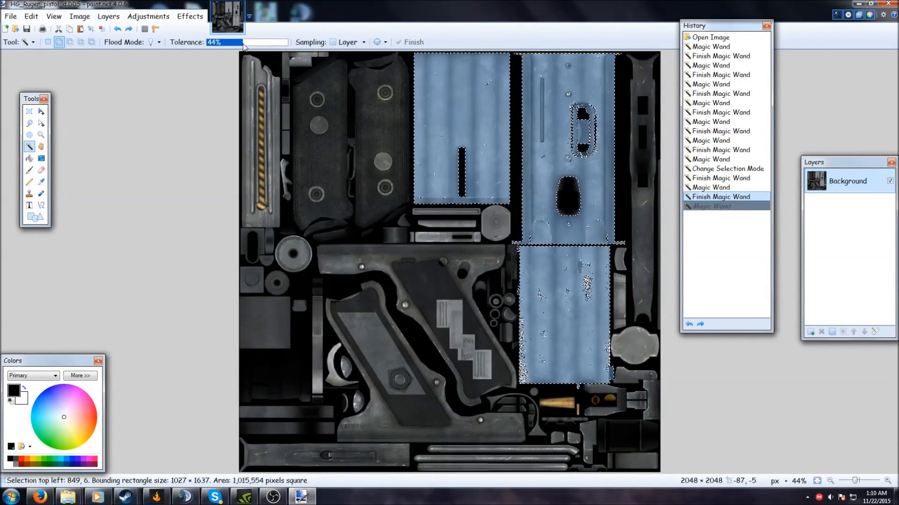
left_click(454, 259)
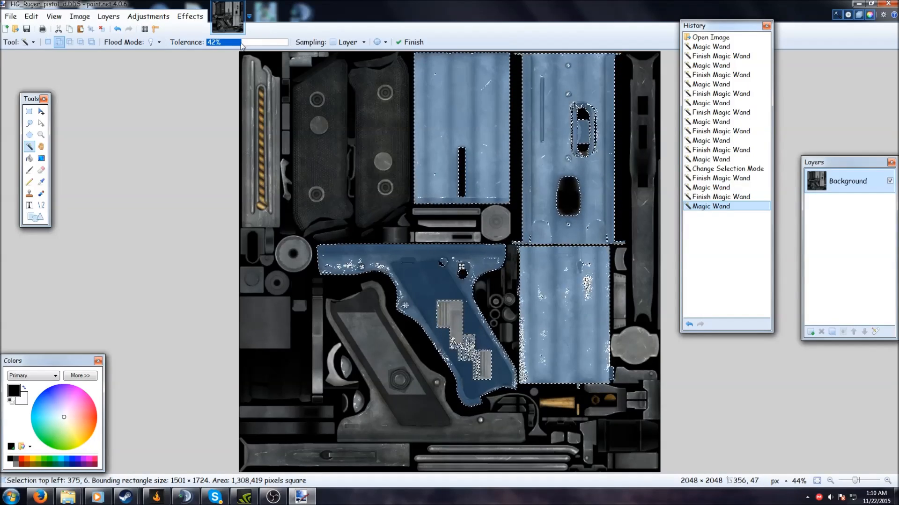
left_click_drag(242, 44, 257, 44)
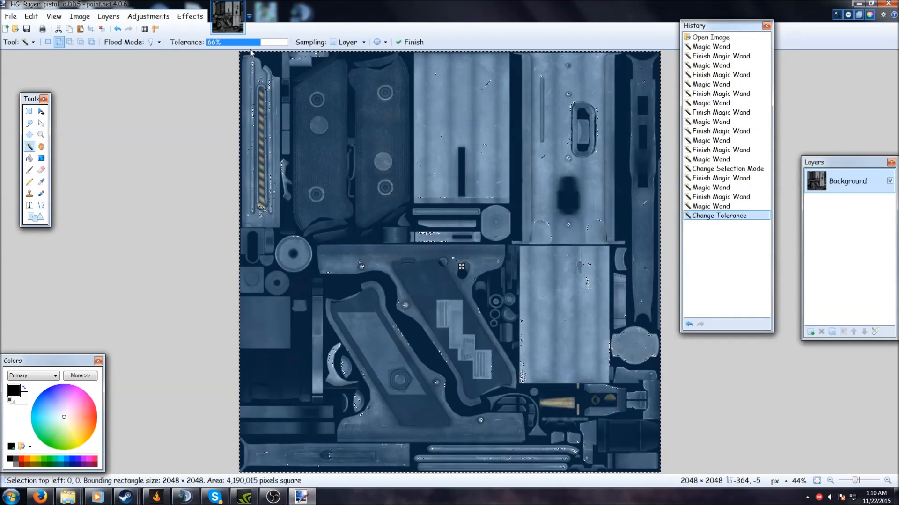
left_click_drag(260, 43, 221, 45)
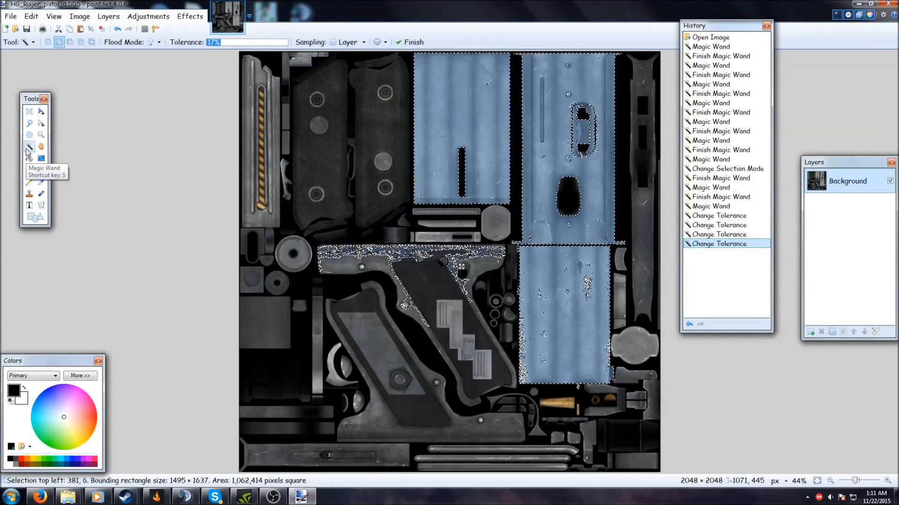
left_click_drag(217, 43, 242, 46)
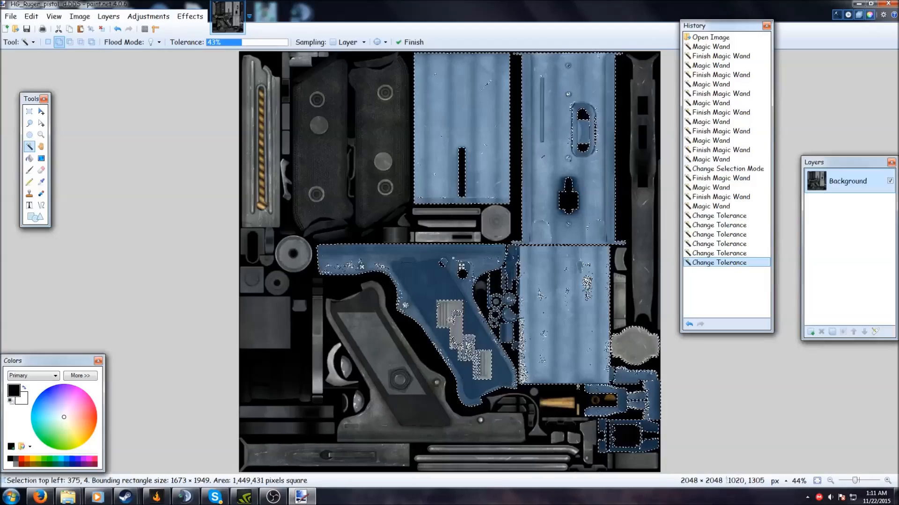
left_click(457, 327)
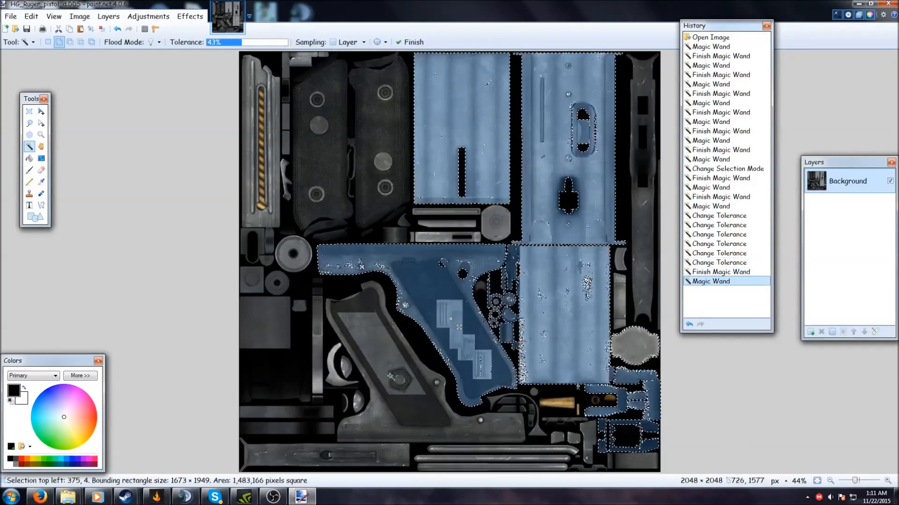
- Try to add the lower grip frame piece to the selection at 43% tolerance, and undo the attempts
left_click(418, 415)
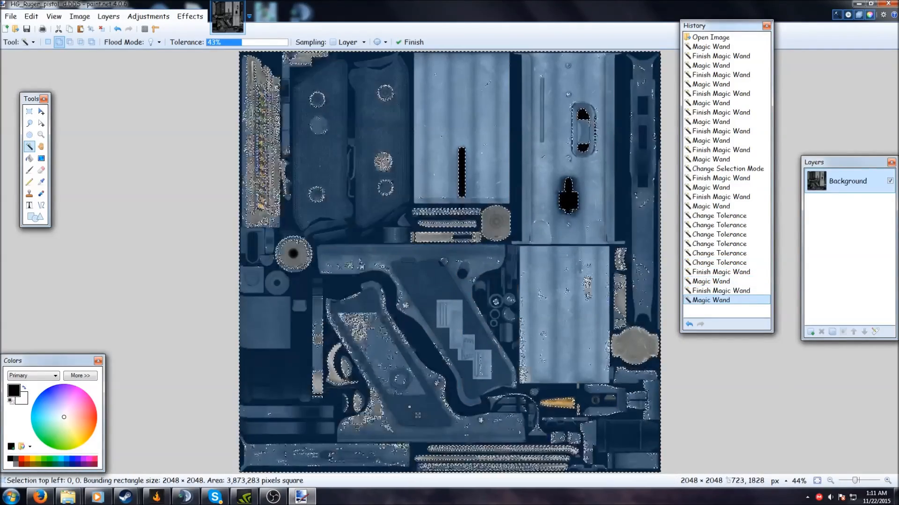
left_click(384, 421)
key("ctrl+z")
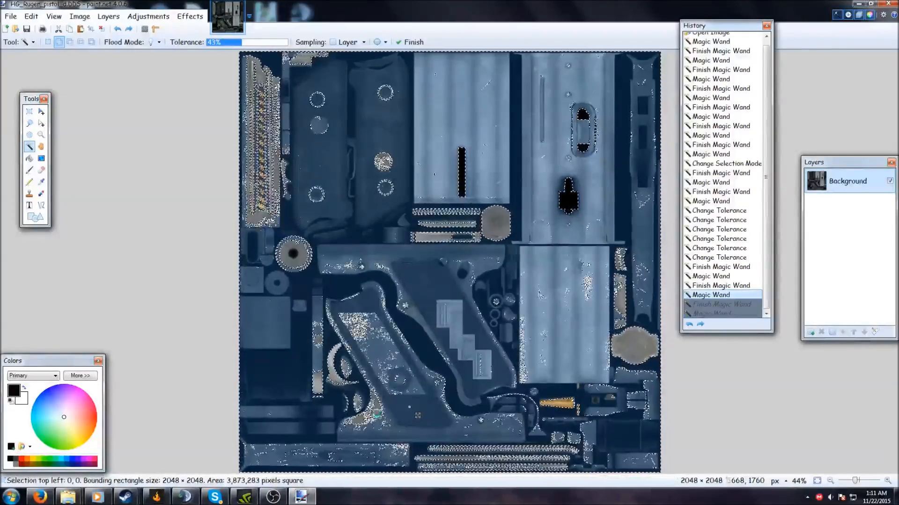
key("ctrl+z")
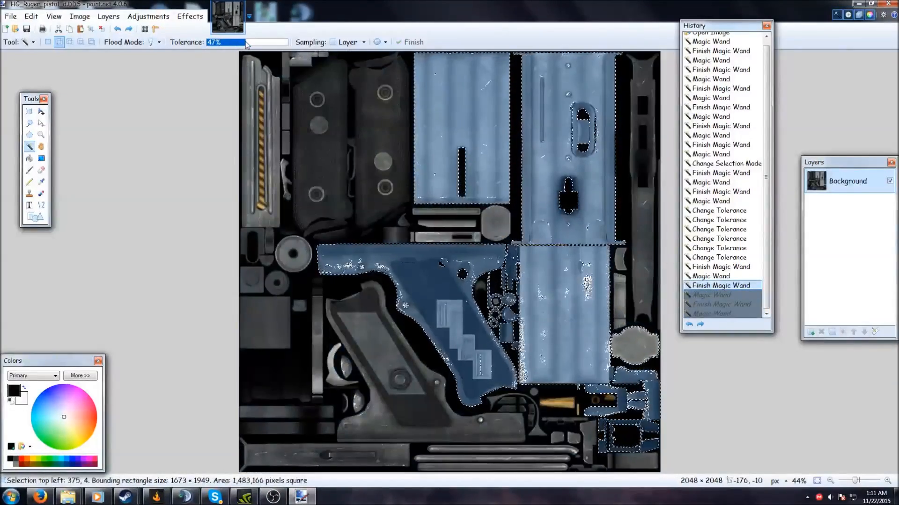
- Add the lower grip frame piece to the selection with the Magic Wand tolerance raised to 50%
left_click(388, 400)
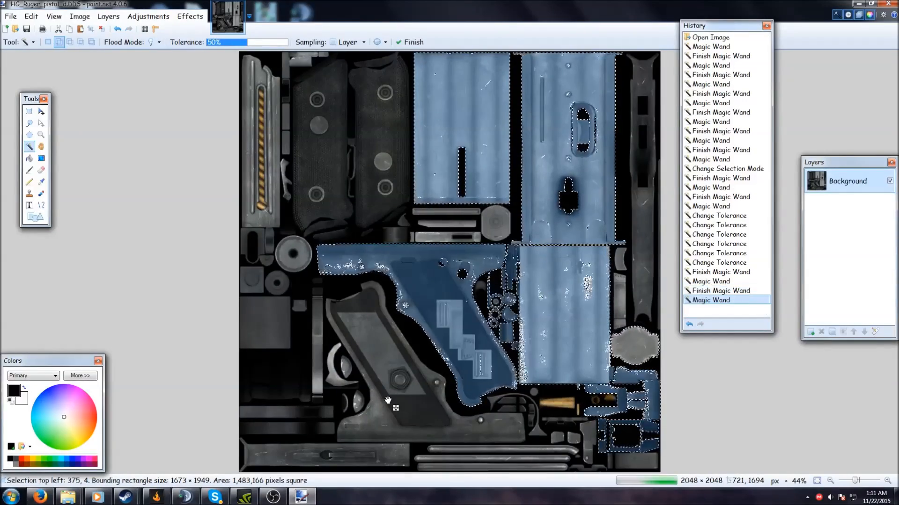
key("ctrl+z")
left_click(380, 364)
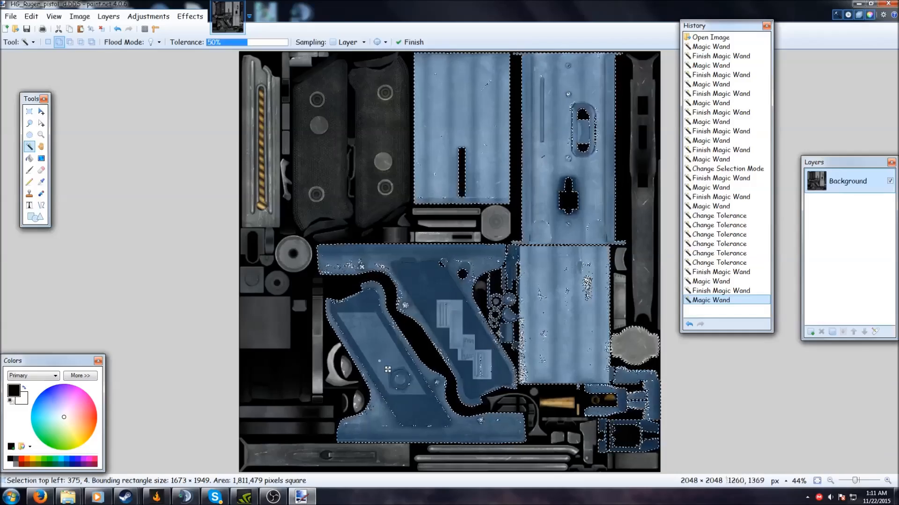
- Examine the lower slide panel up close for small specks the Magic Wand missed, keeping the History window out of the way
scroll(388, 369, "up", 4)
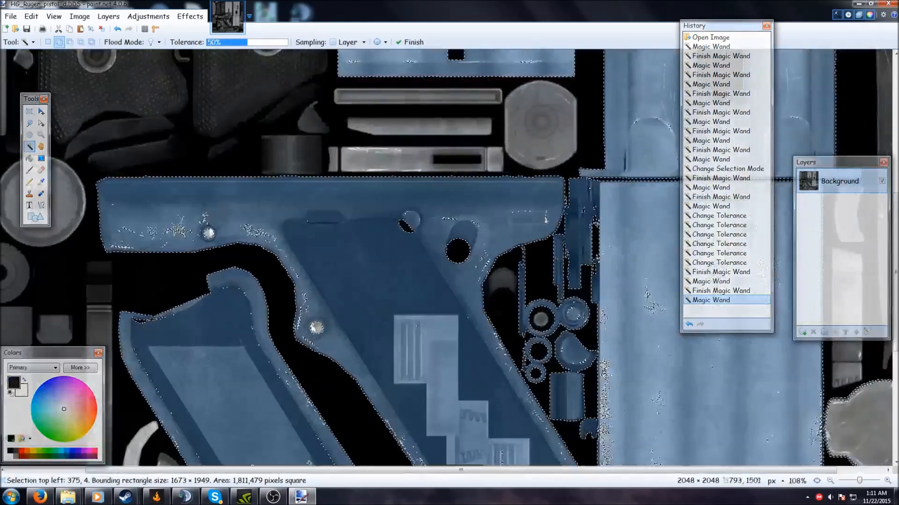
left_click_drag(329, 472, 475, 473)
left_click_drag(728, 25, 543, 57)
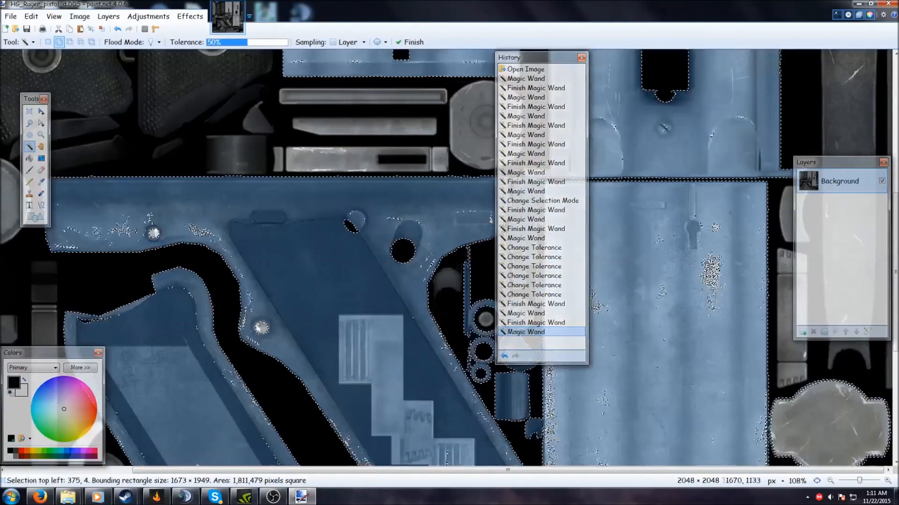
scroll(371, 300, "up", 8)
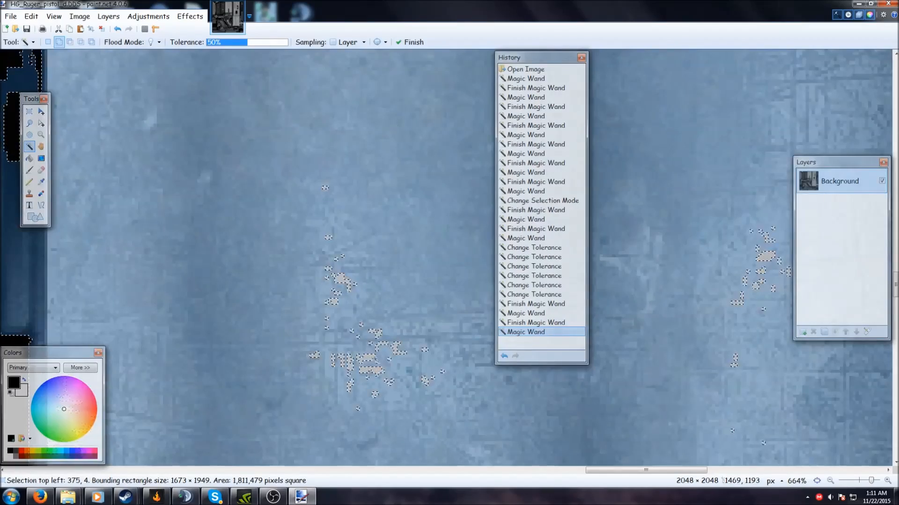
scroll(371, 299, "down", 5)
scroll(372, 300, "up", 2)
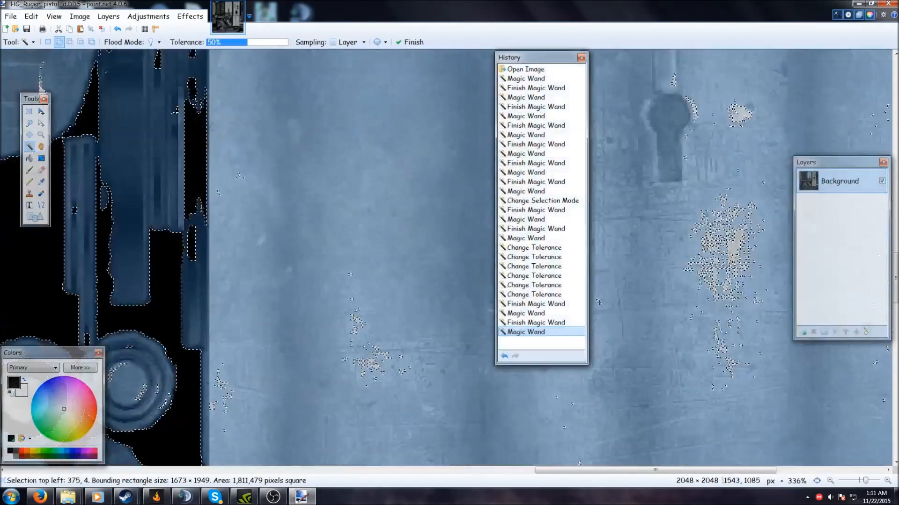
left_click_drag(560, 58, 478, 57)
scroll(586, 273, "down", 5)
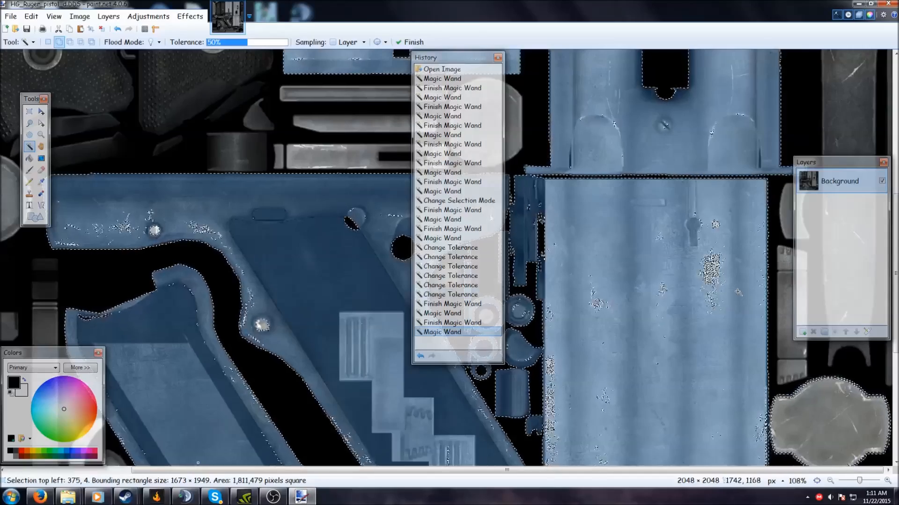
scroll(738, 292, "up", 4)
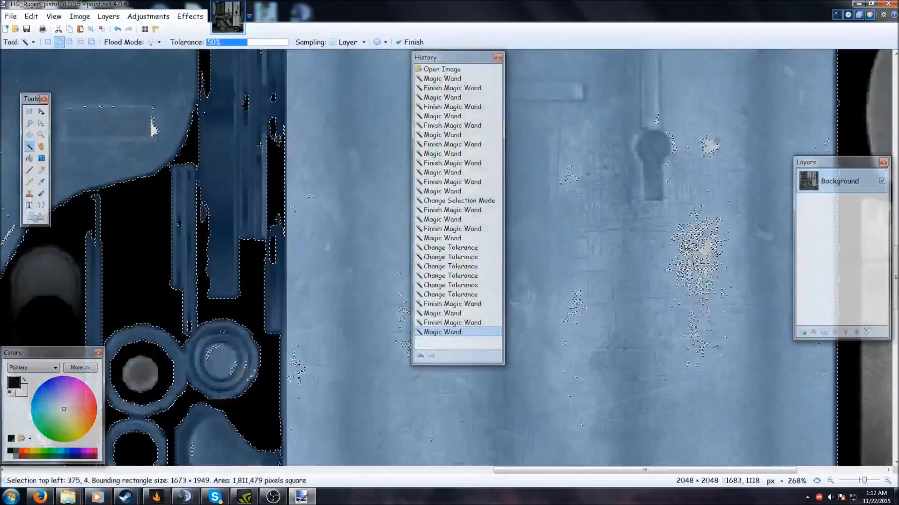
scroll(711, 246, "up", 2)
scroll(625, 289, "down", 4)
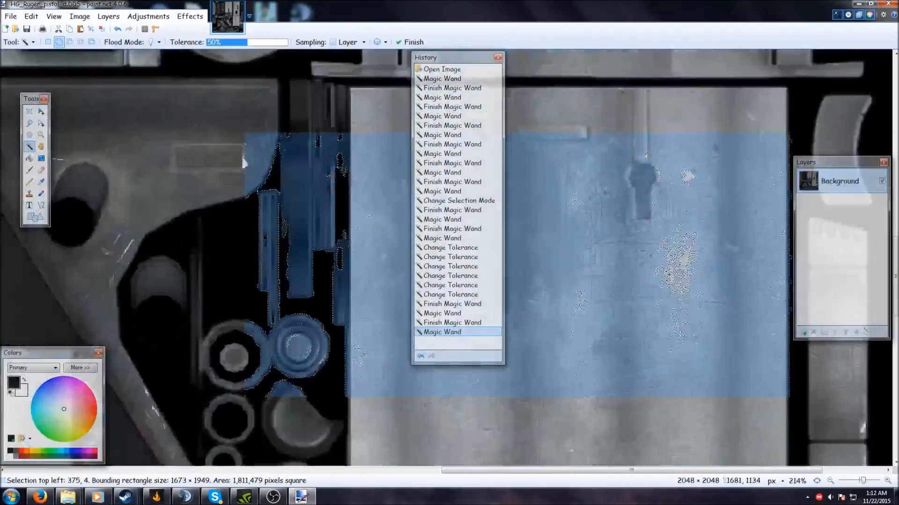
scroll(159, 206, "up", 2)
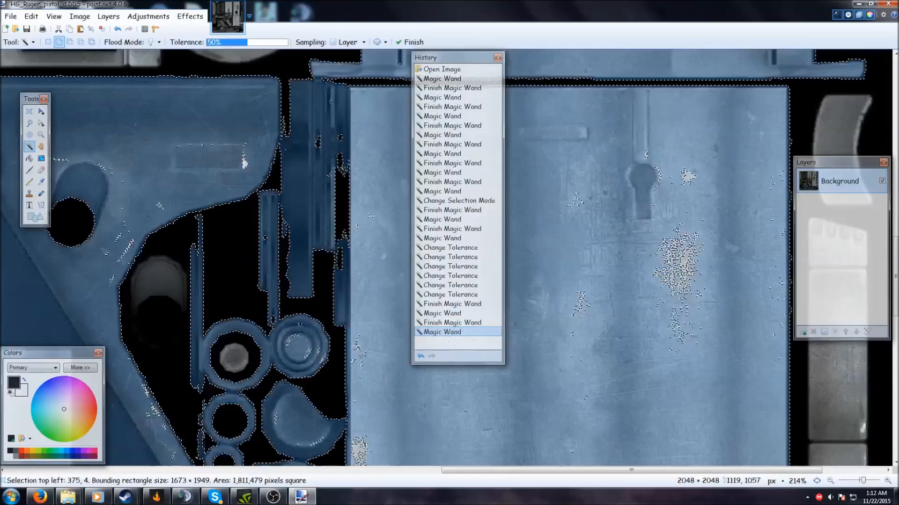
- Add a rectangular area over the missed specks around and below the keyhole on the lower slide panel to the selection
left_click(29, 137)
left_click(30, 114)
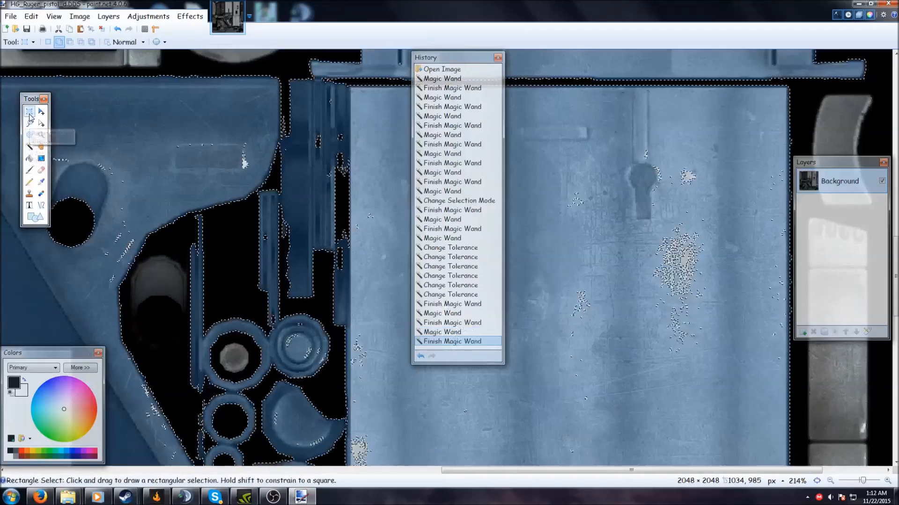
left_click_drag(632, 170, 763, 422)
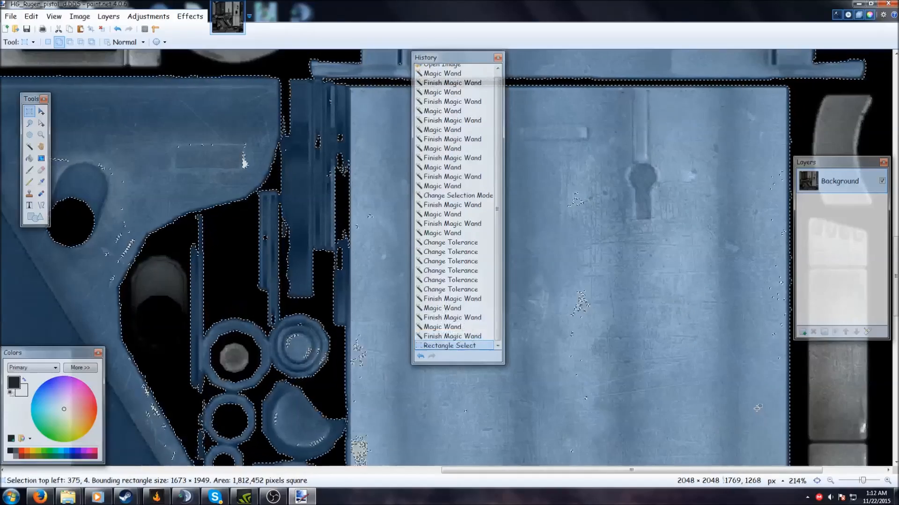
- Copy the selected gun parts and paste them into a new layer, moving the History window off the texture
key("ctrl+b")
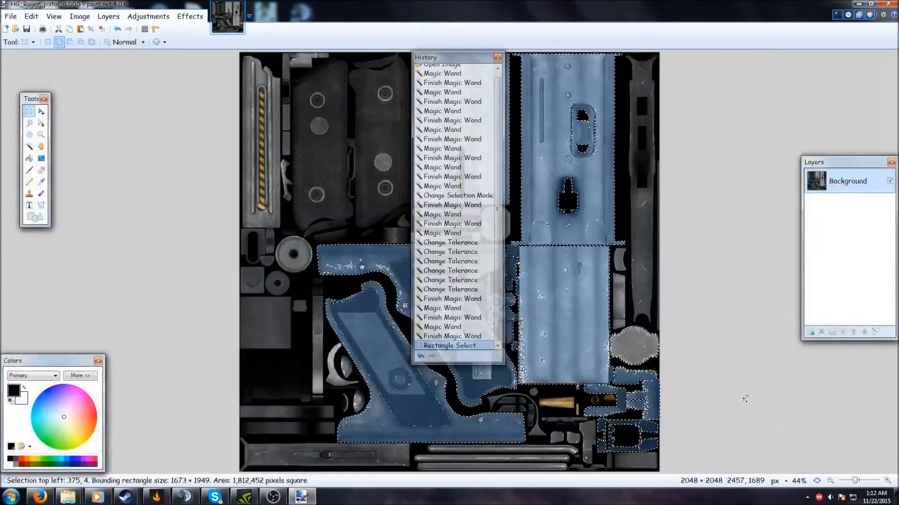
left_click_drag(475, 59, 737, 49)
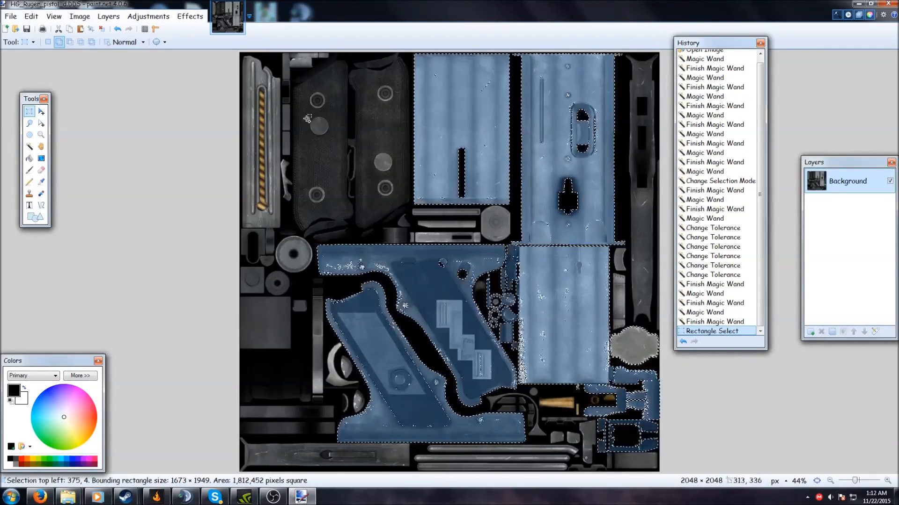
left_click(32, 16)
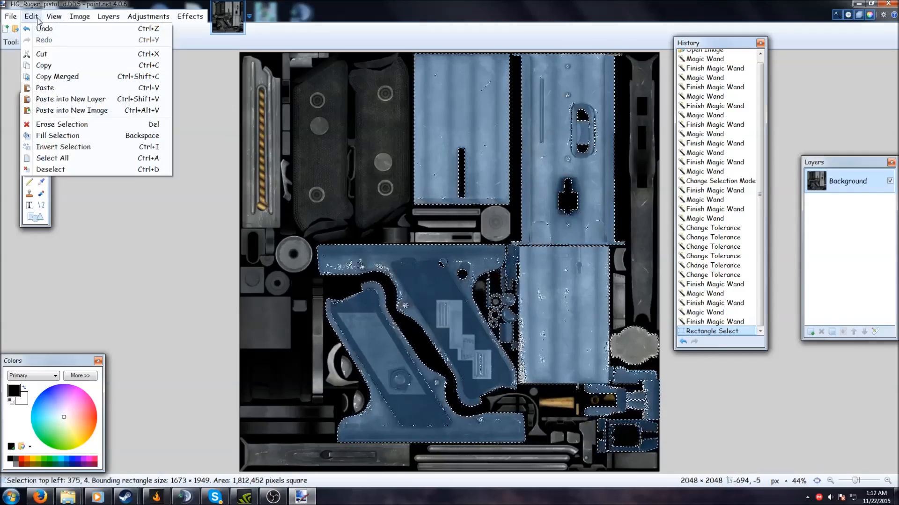
left_click(49, 67)
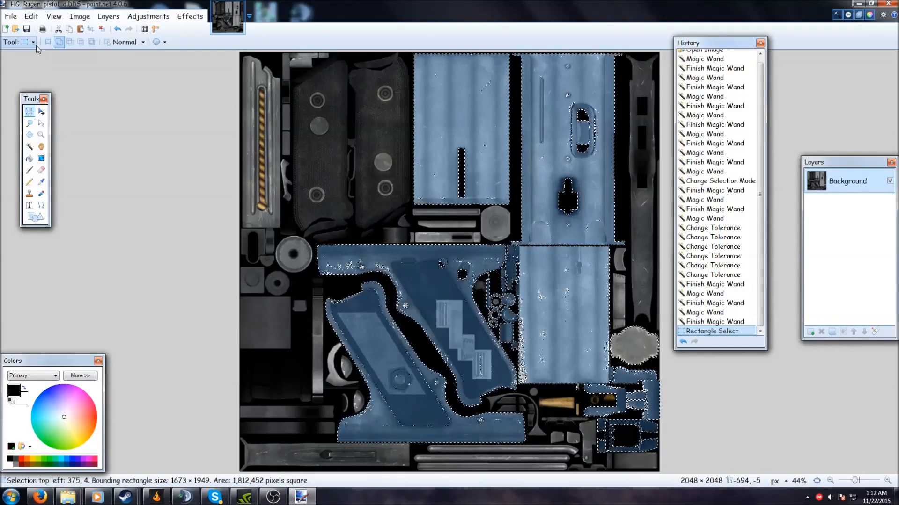
left_click(31, 19)
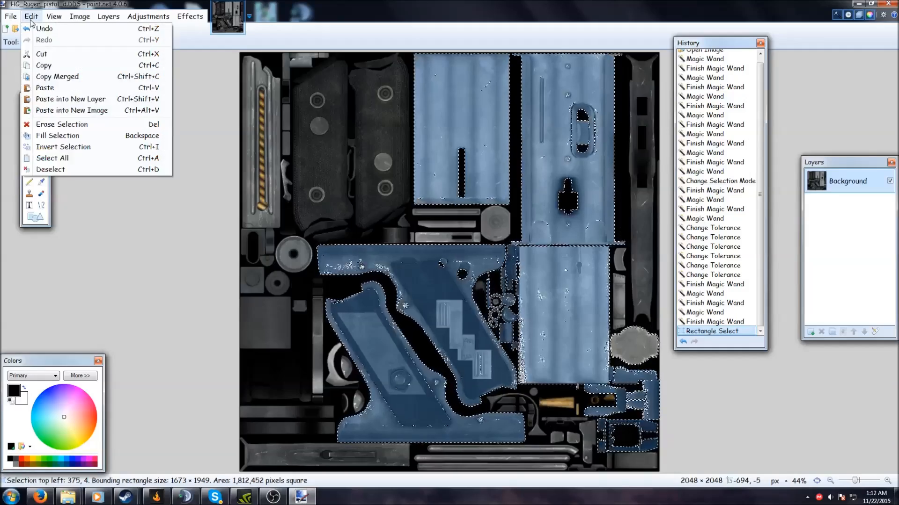
left_click(55, 102)
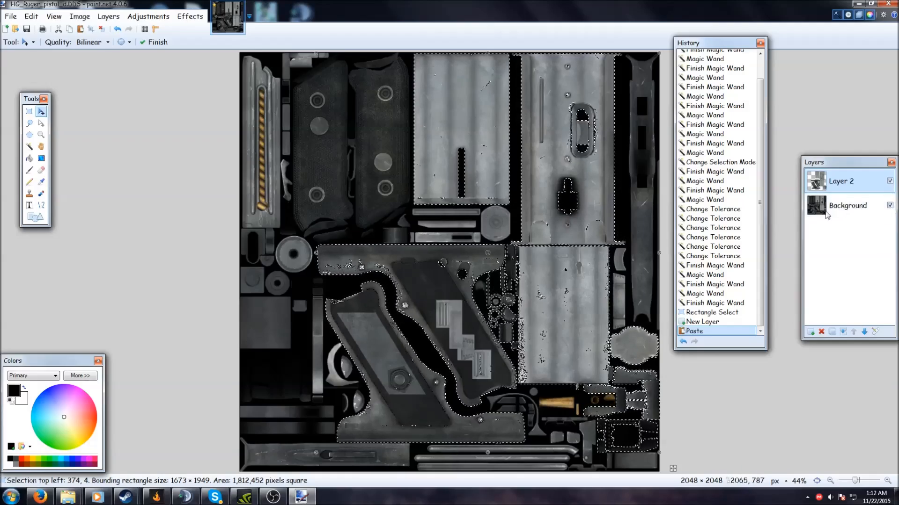
- Compare the pasted gun parts with the original texture by toggling both layers' visibility, leaving only the gun-parts layer shown
left_click(890, 206)
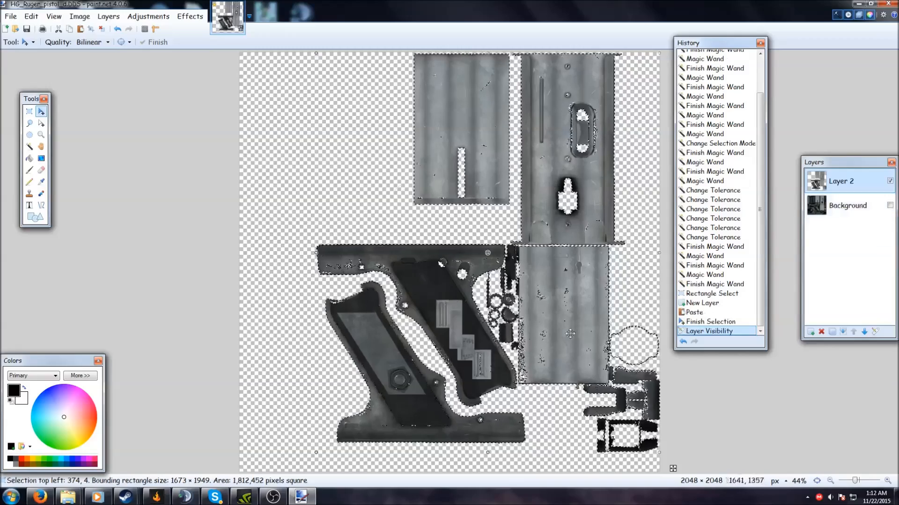
left_click(890, 205)
left_click(889, 181)
left_click(890, 205)
left_click(889, 206)
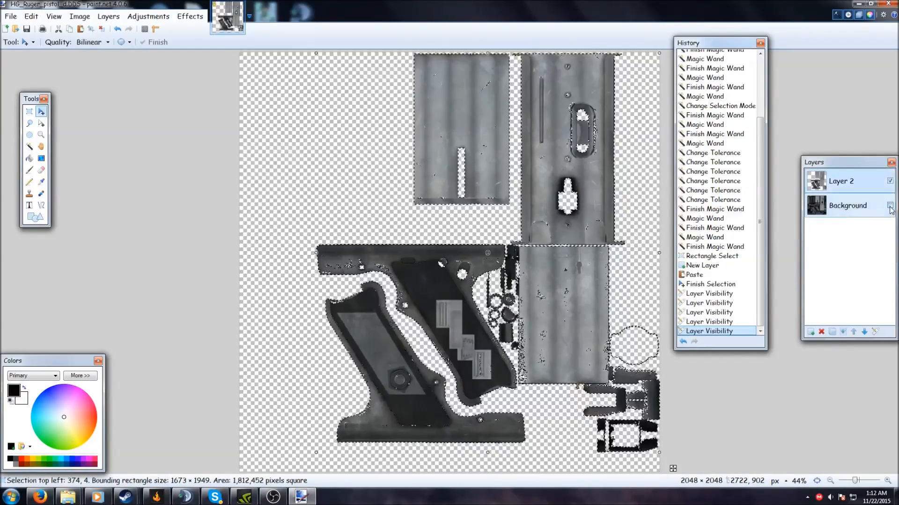
left_click(890, 206)
left_click(890, 205)
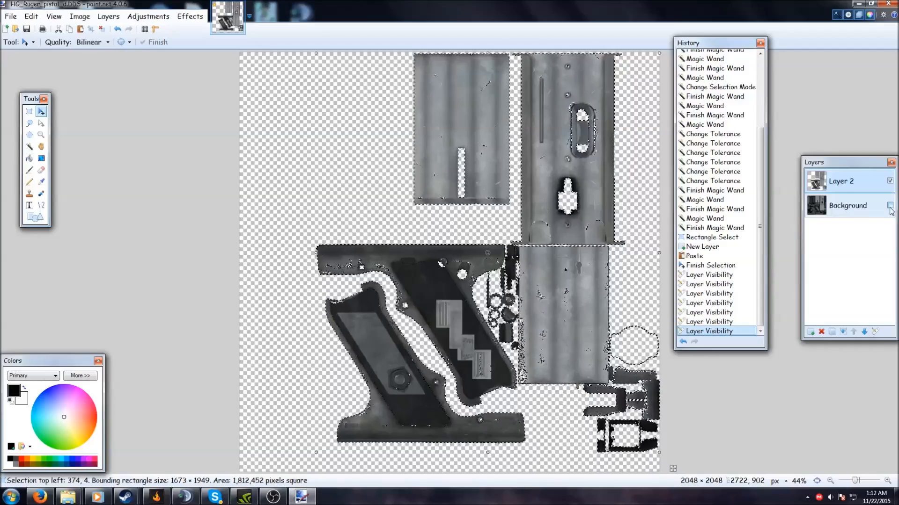
left_click(890, 206)
left_click(890, 181)
left_click(892, 209)
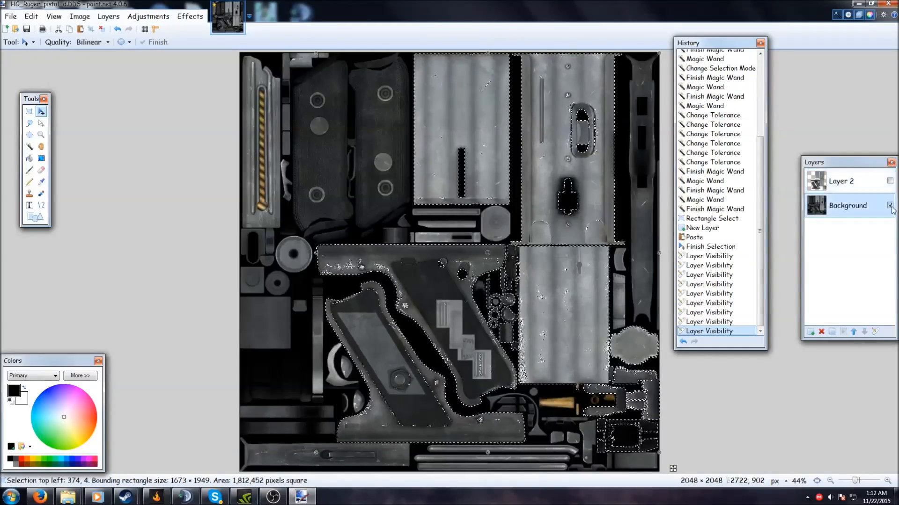
left_click(890, 206)
left_click(889, 181)
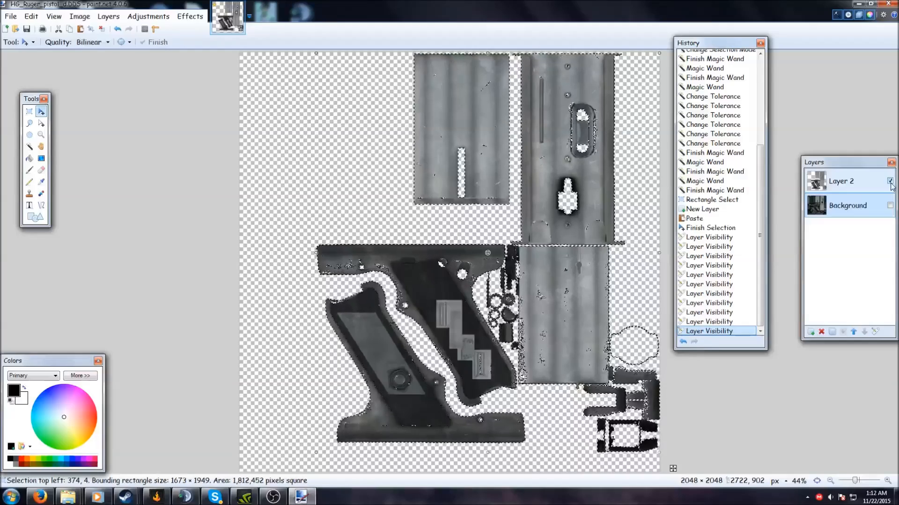
left_click(890, 206)
left_click(890, 206)
left_click(890, 181)
left_click(890, 182)
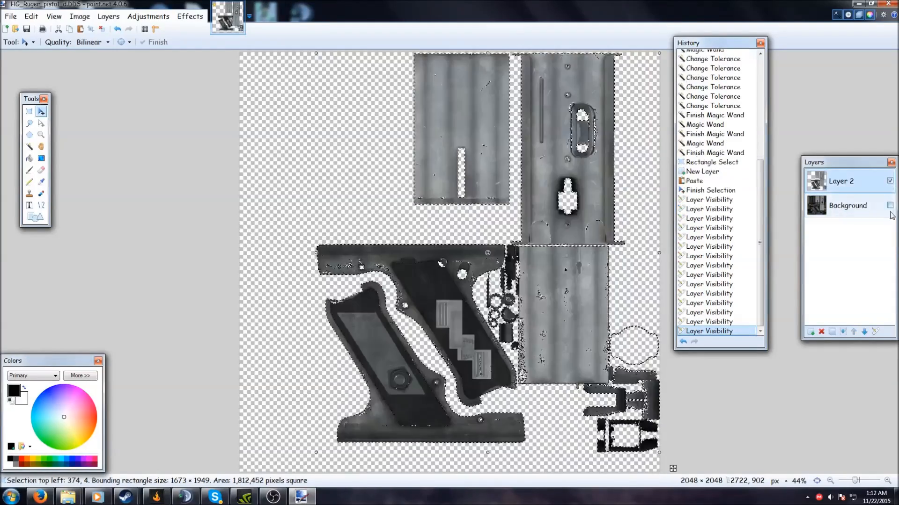
left_click(890, 206)
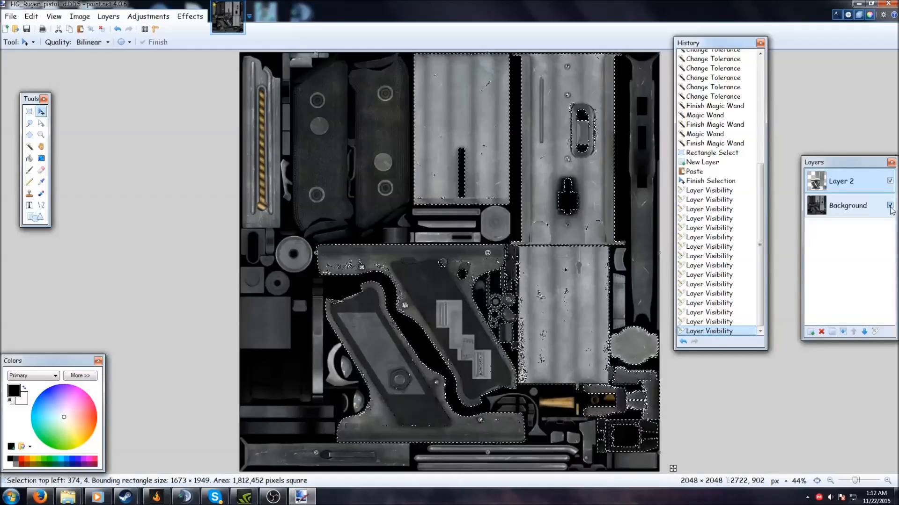
left_click(890, 206)
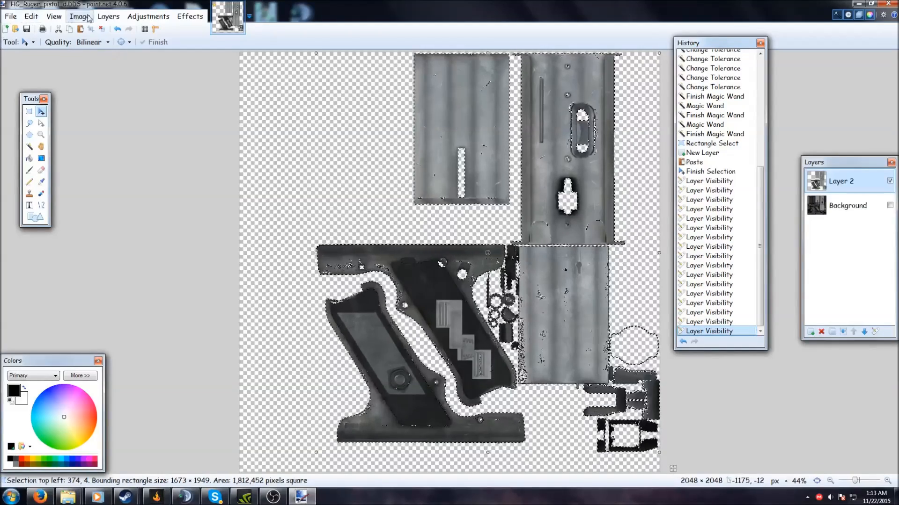
left_click(6, 17)
left_click(606, 9)
left_click(10, 17)
left_click(99, 4)
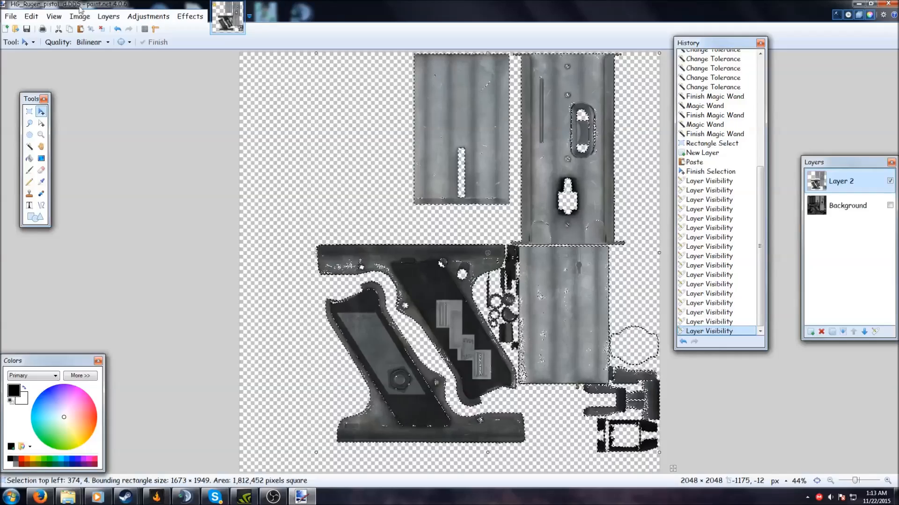
- Open the black ornamental background image from the Desktop and move the History window clear of it
left_click(10, 16)
left_click(26, 41)
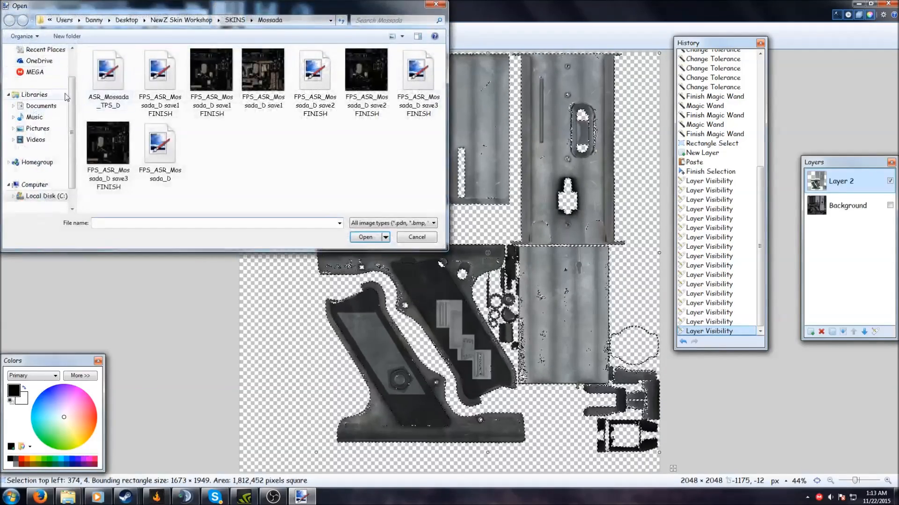
scroll(60, 84, "up", 1)
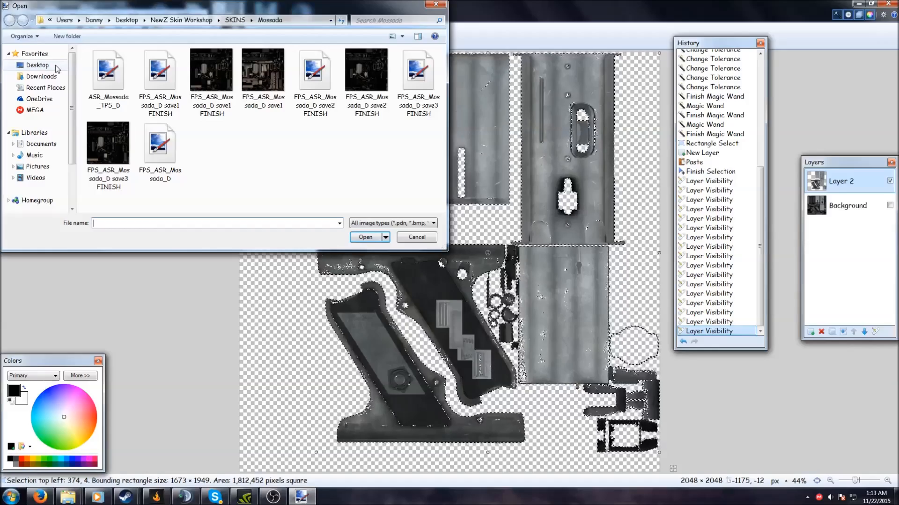
left_click(56, 69)
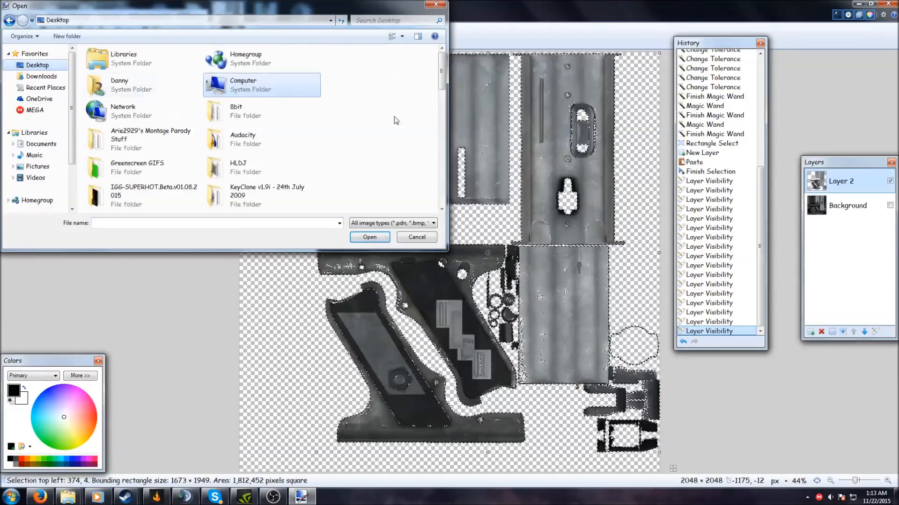
left_click_drag(442, 82, 441, 175)
left_click(271, 136)
double_click(271, 136)
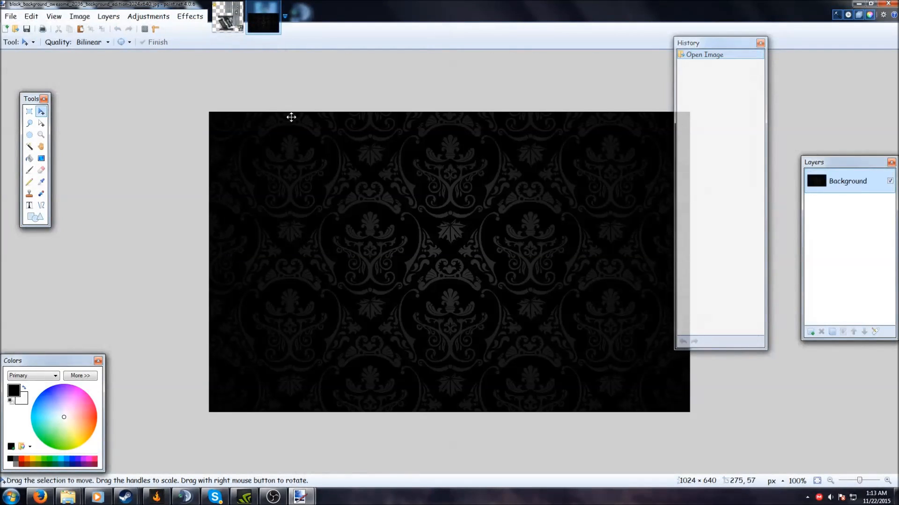
left_click_drag(700, 41, 731, 43)
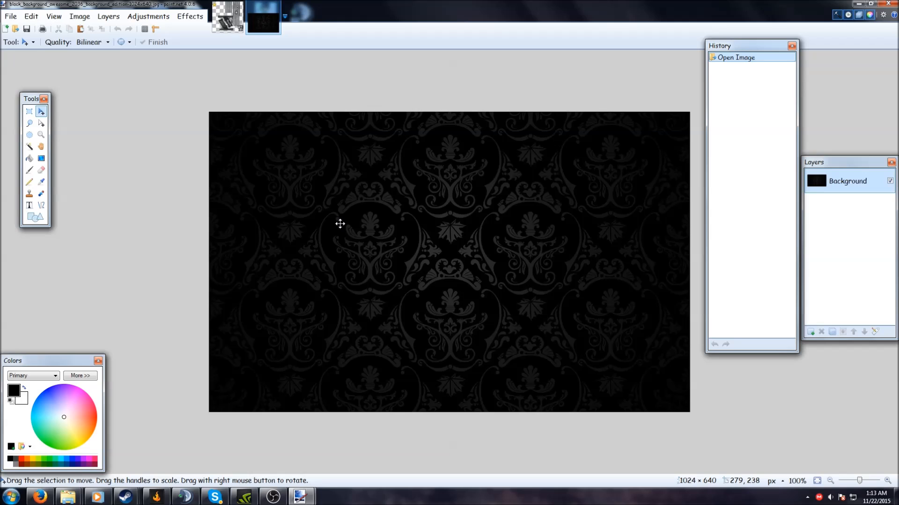
- Switch back and forth between the pistol texture and the ornamental image, ending on the pistol's gun-parts layer
left_click(236, 26)
left_click(249, 29)
left_click(230, 21)
left_click(251, 29)
left_click(233, 29)
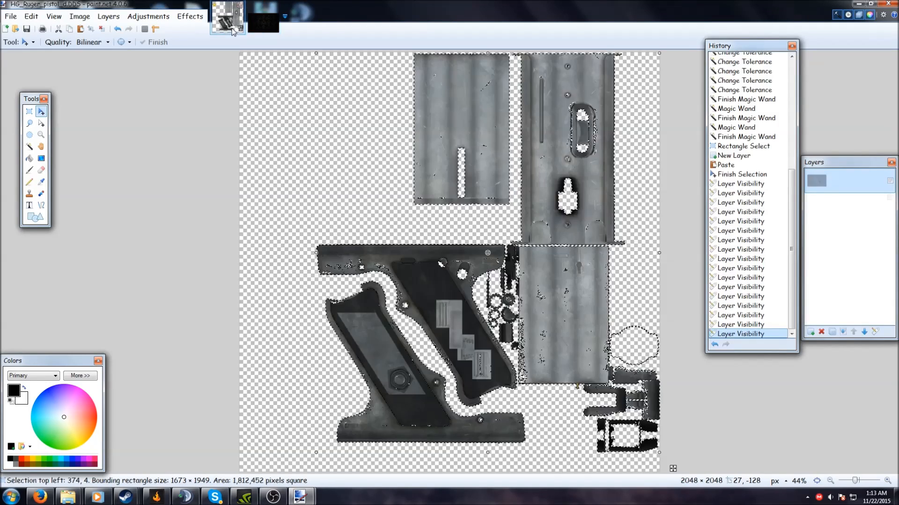
left_click(861, 186)
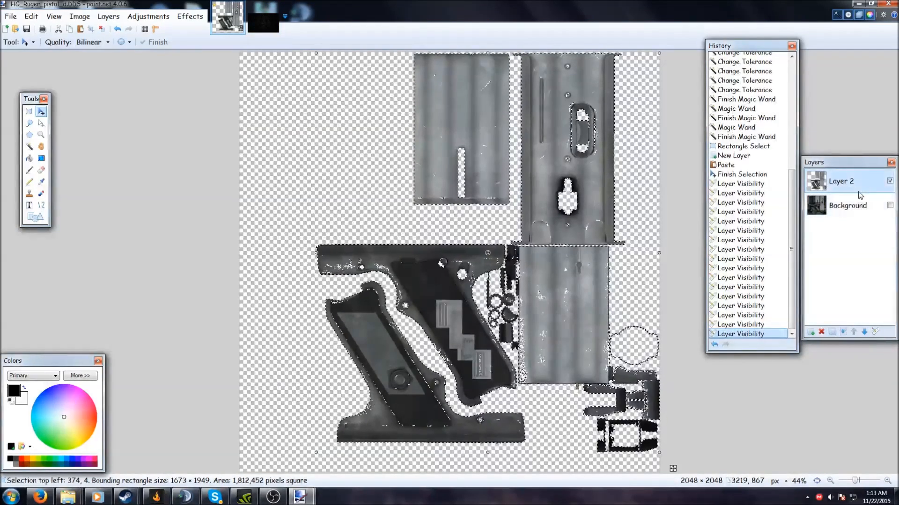
- Select the entire black ornamental background image and copy it
left_click(268, 21)
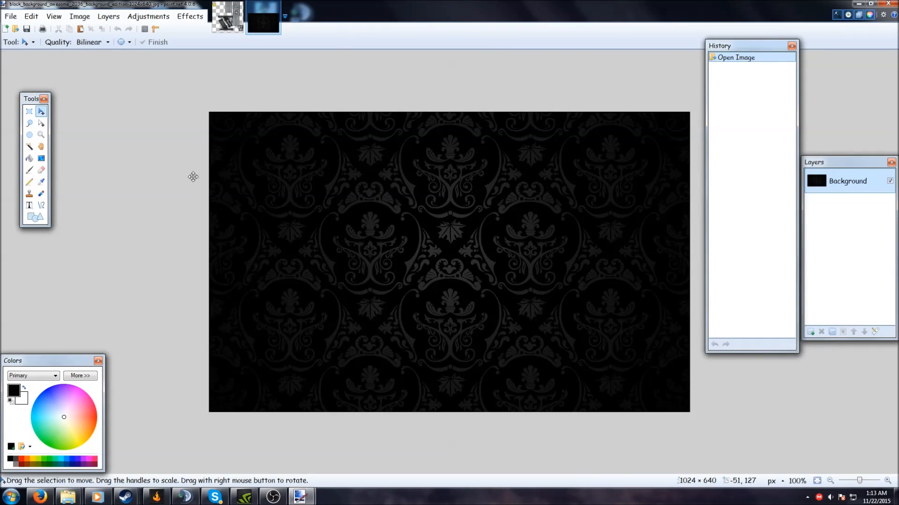
key("ctrl+a")
left_click(403, 220)
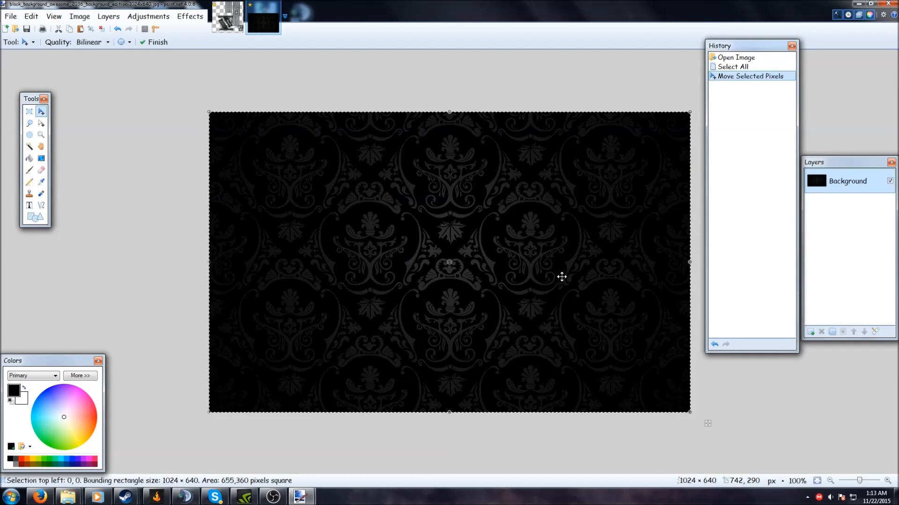
key("ctrl+a")
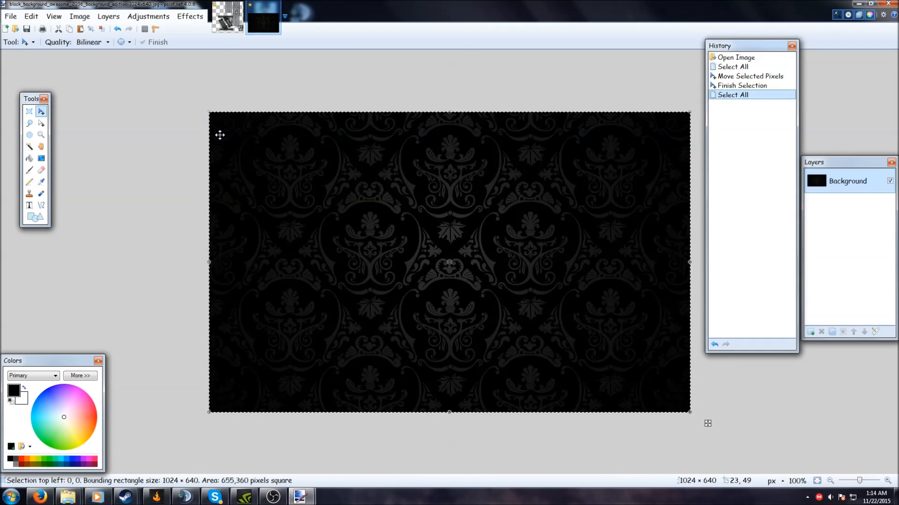
key("ctrl+a")
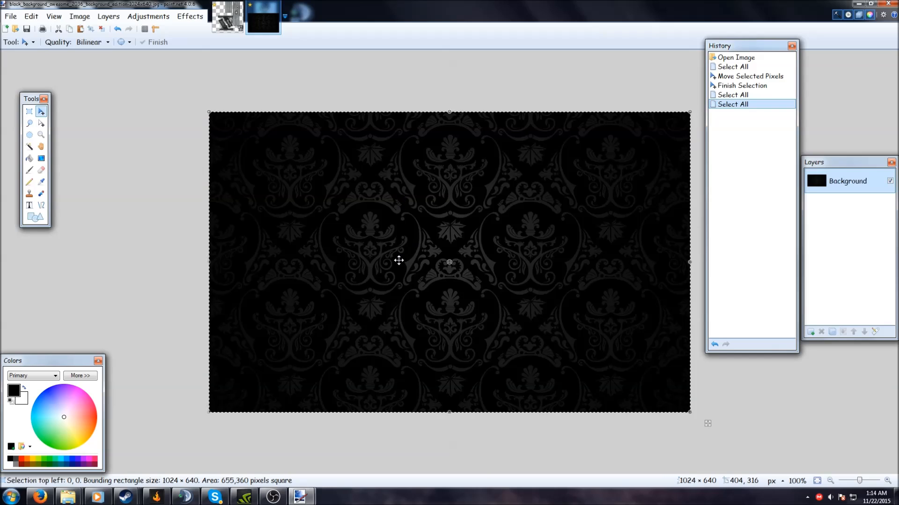
- Add an empty layer above the gun parts in the pistol texture and hide the gun-parts layer
left_click(233, 29)
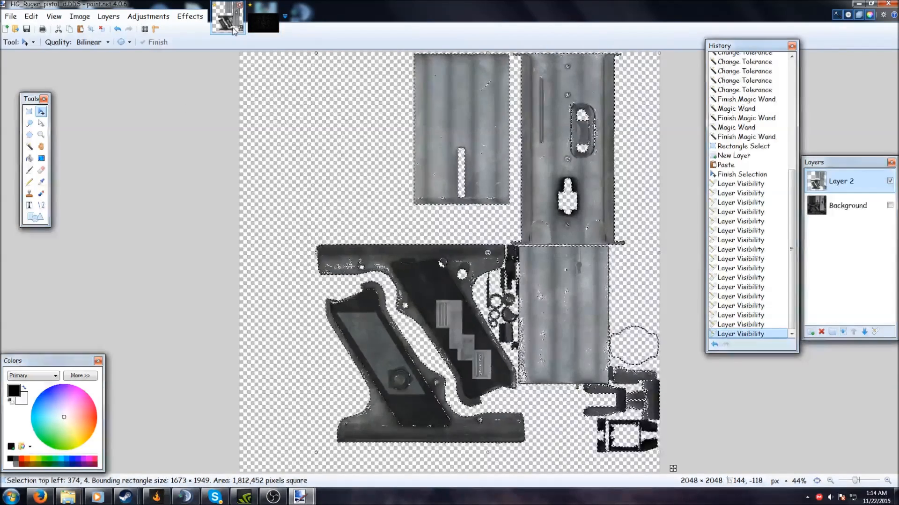
left_click(810, 332)
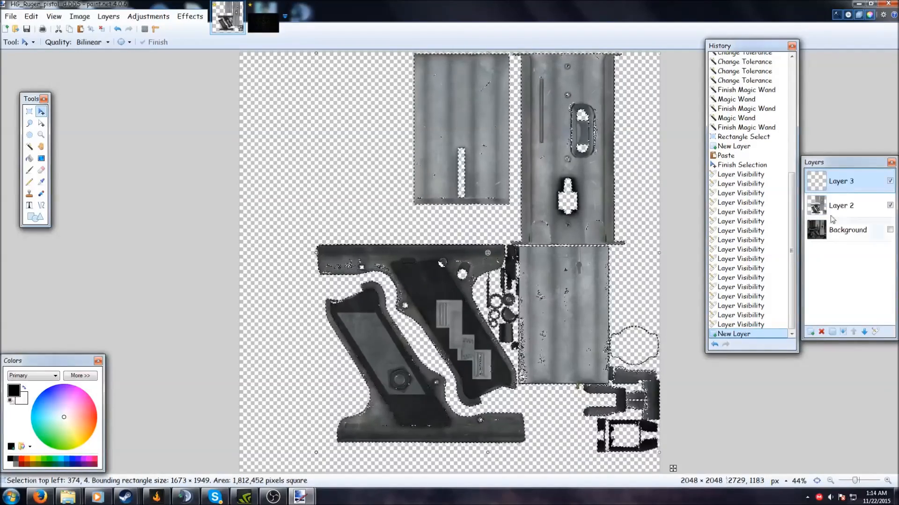
left_click(889, 206)
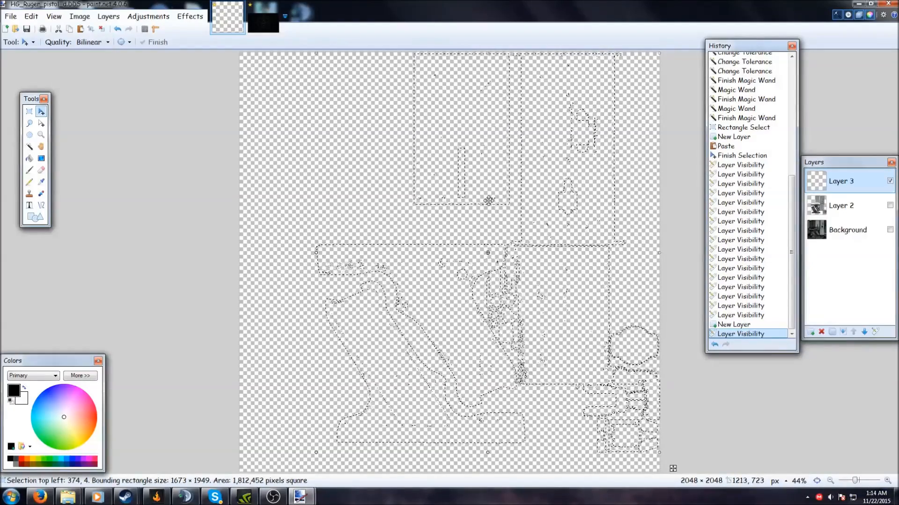
- Paste the ornamental pattern into the new layer and stretch it to cover the whole 2048 × 2048 canvas
key("ctrl+v")
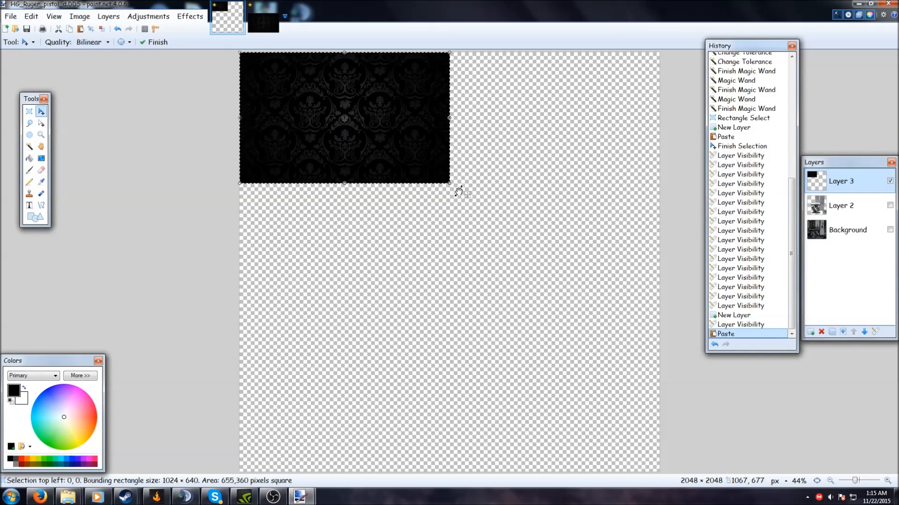
left_click_drag(457, 191, 496, 216)
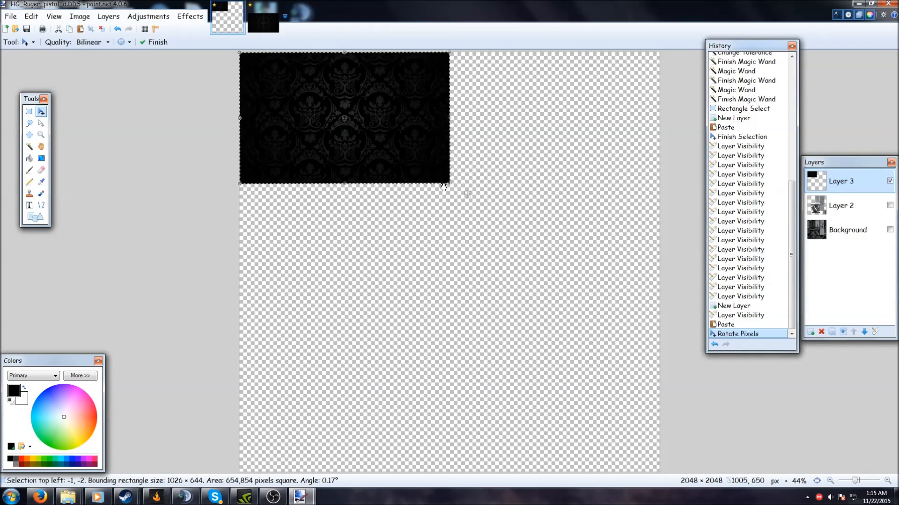
left_click_drag(448, 184, 660, 474)
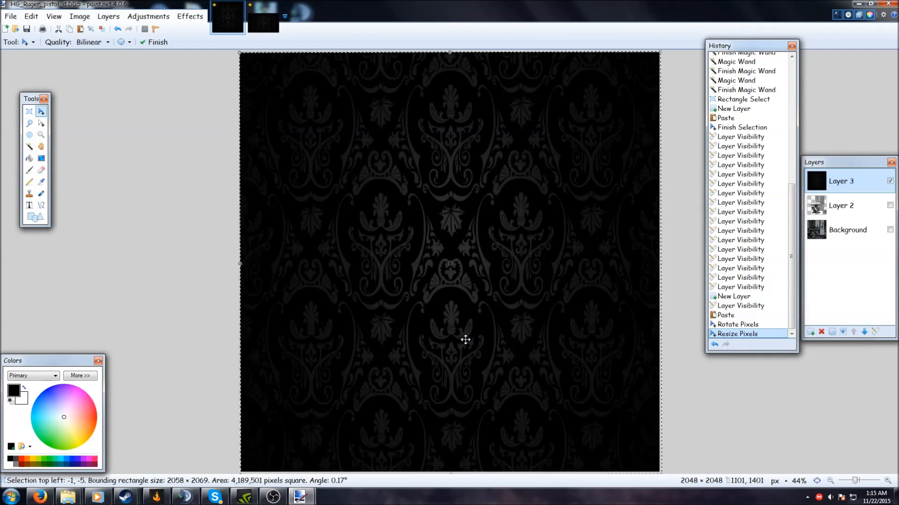
- Hide the ornamental pattern layer, show and activate the gun-parts layer (Layer 2), and clear the current selection
left_click(890, 182)
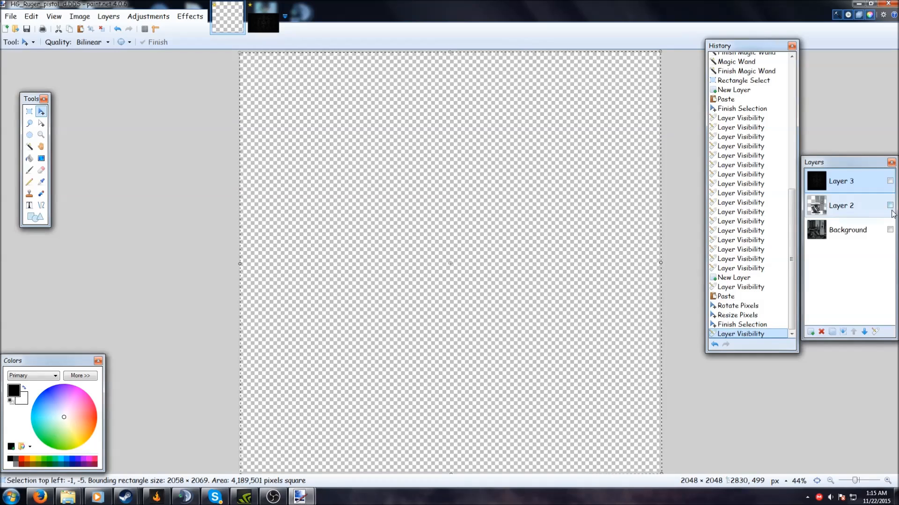
left_click(890, 206)
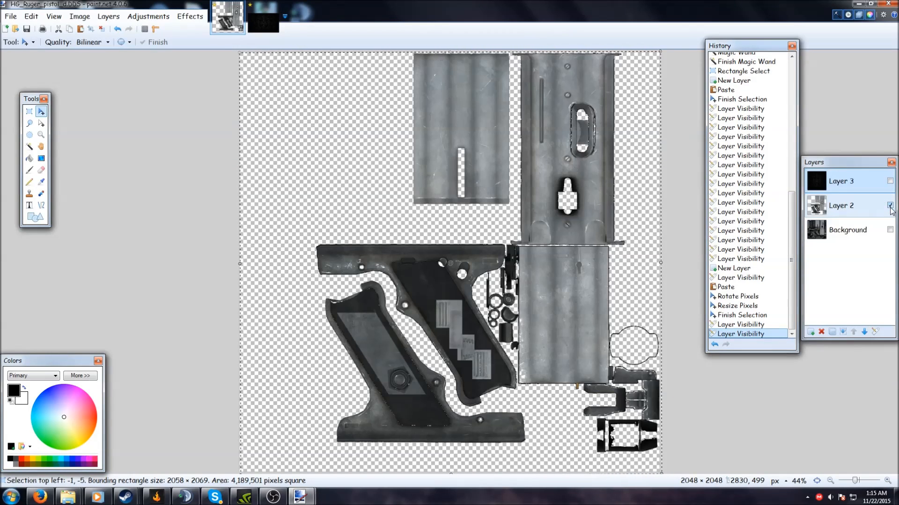
left_click(29, 147)
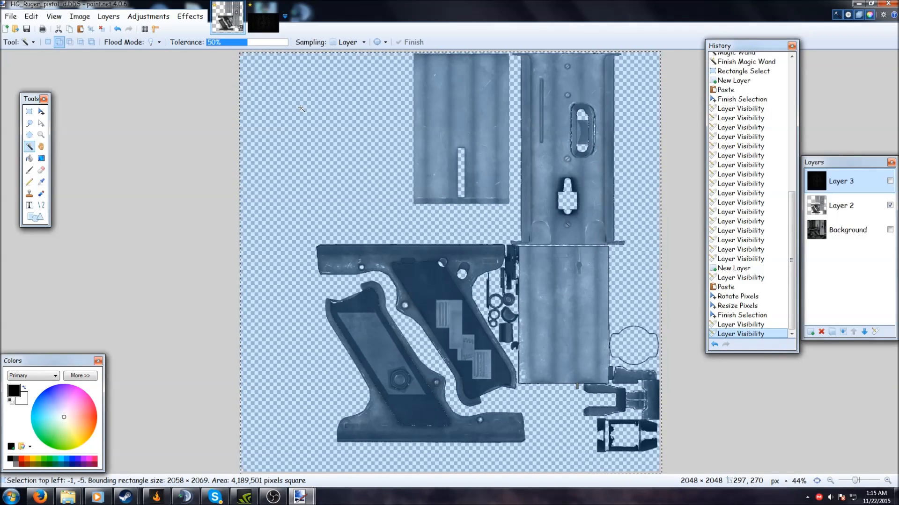
left_click(890, 181)
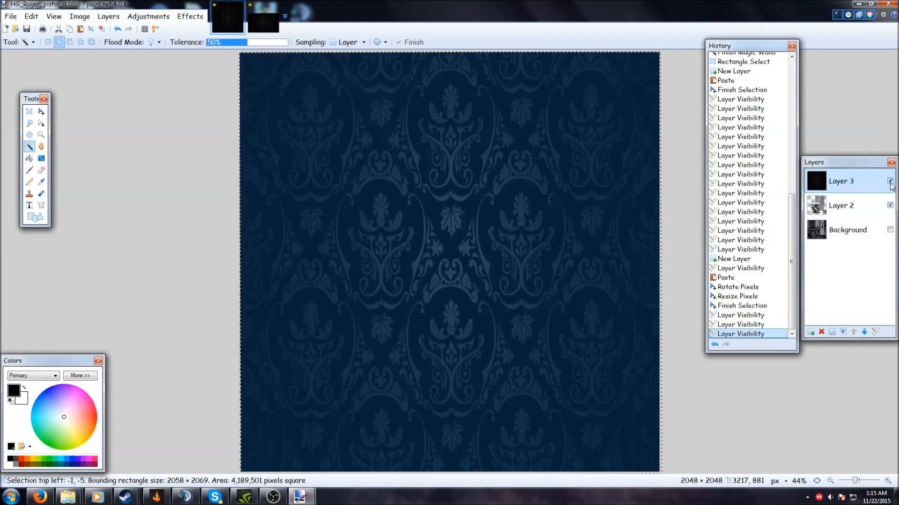
left_click(889, 181)
left_click(842, 206)
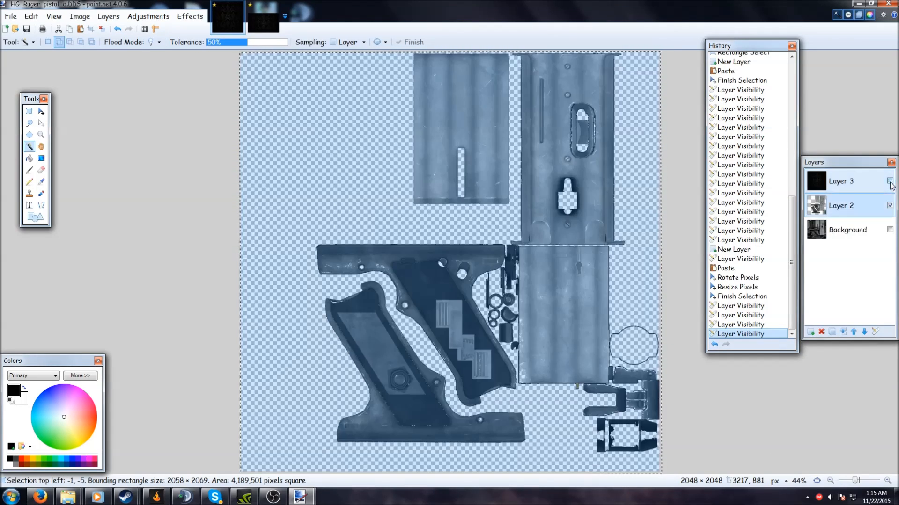
left_click(37, 21)
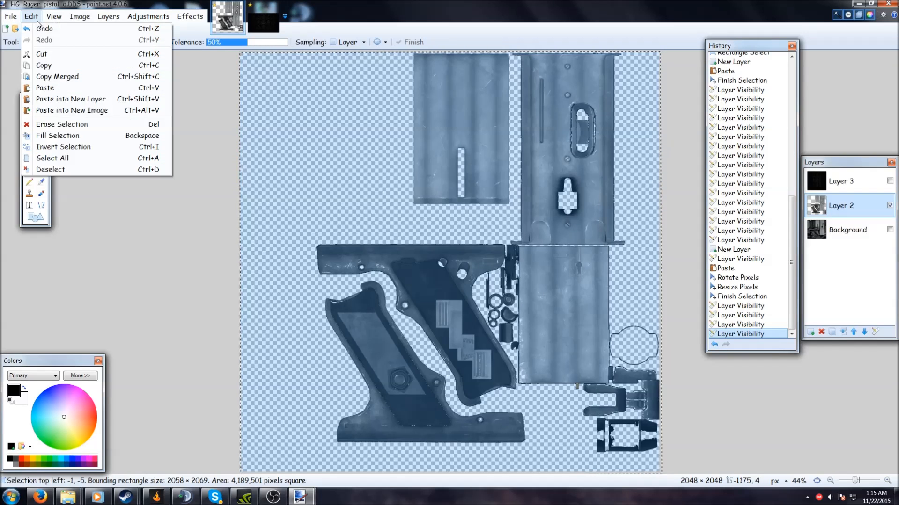
left_click(65, 171)
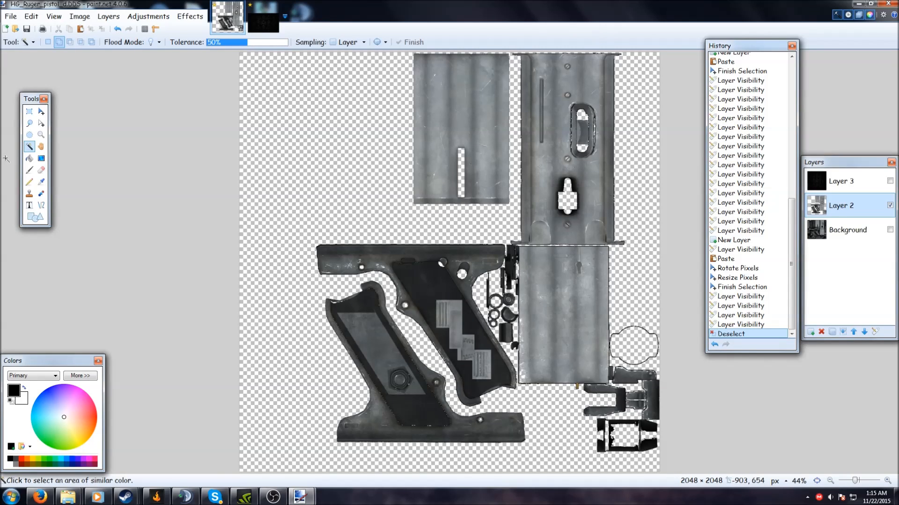
- Select the three steel plates and both grip frames on Layer 2 with the Magic Wand, adding each to the selection
left_click(466, 181)
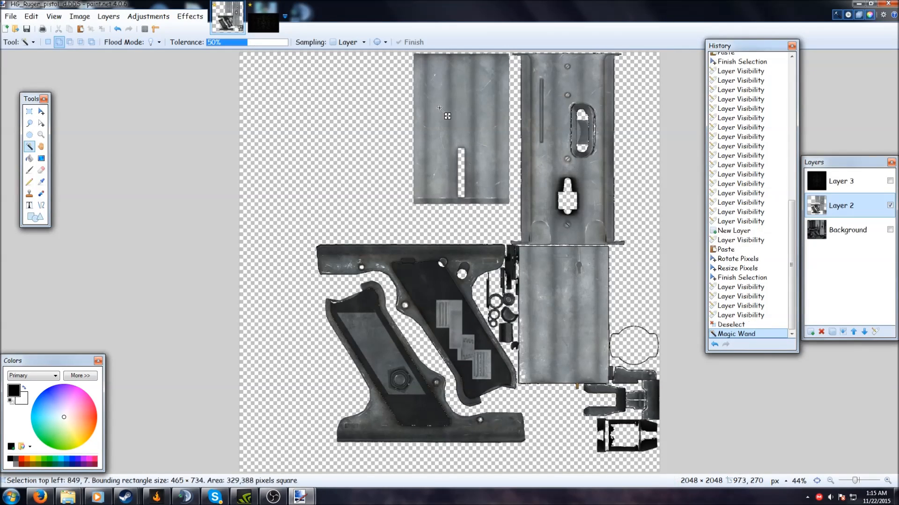
left_click(554, 109)
left_click(545, 274)
left_click(461, 323)
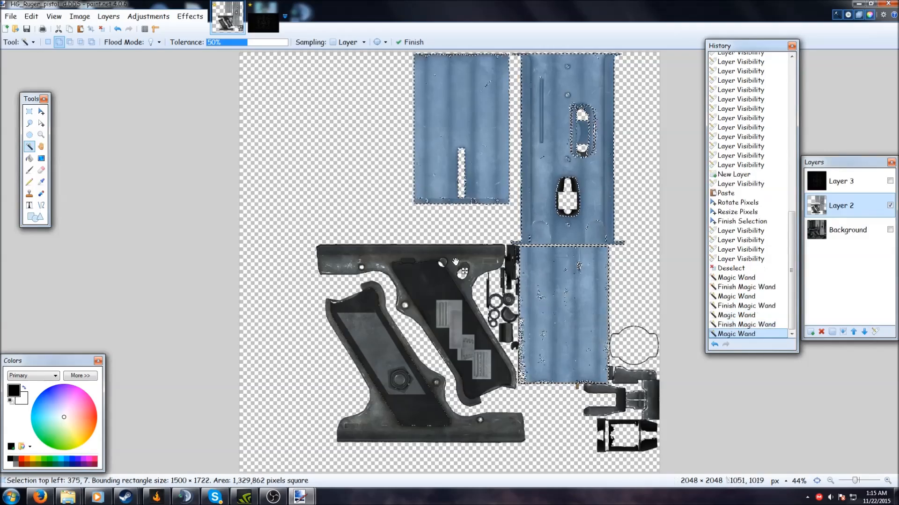
left_click(400, 362)
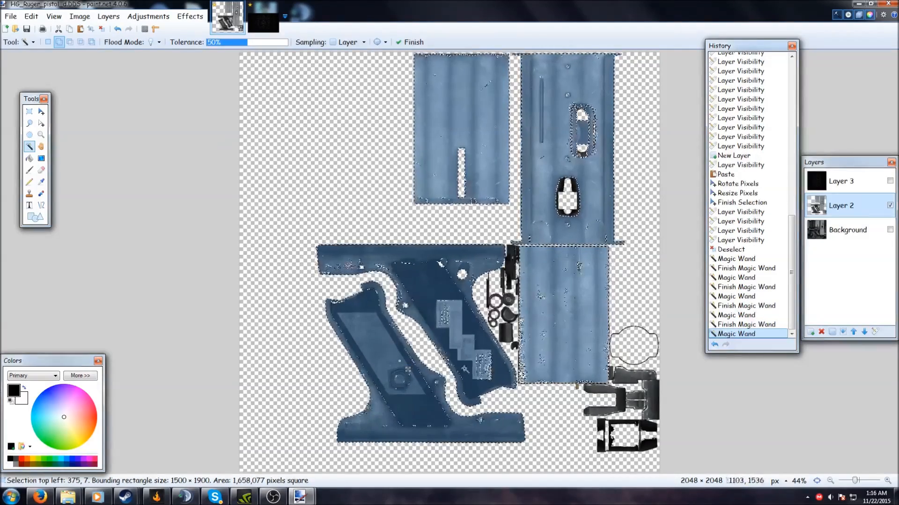
- Add missed spots near the lower-left edge of the lower steel plate with the Magic Wand, keeping the selection mode additive
left_click(530, 384)
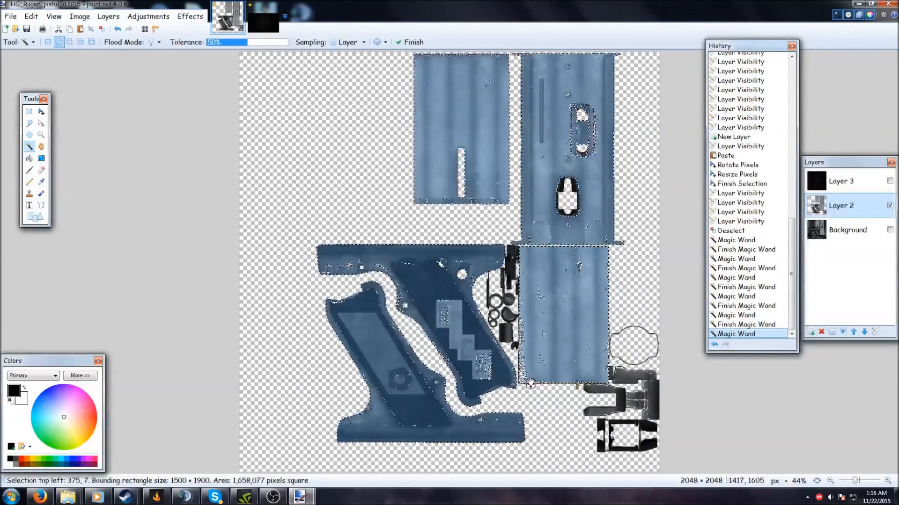
left_click(48, 42)
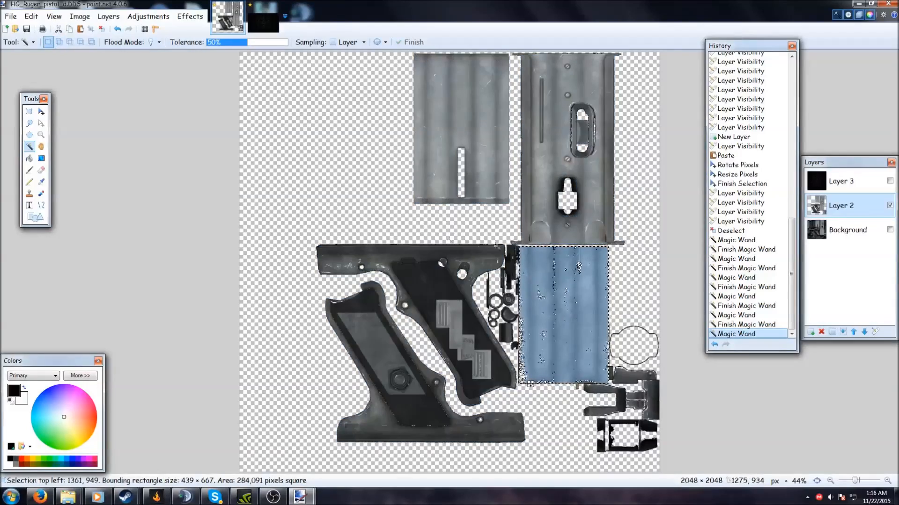
left_click(59, 42)
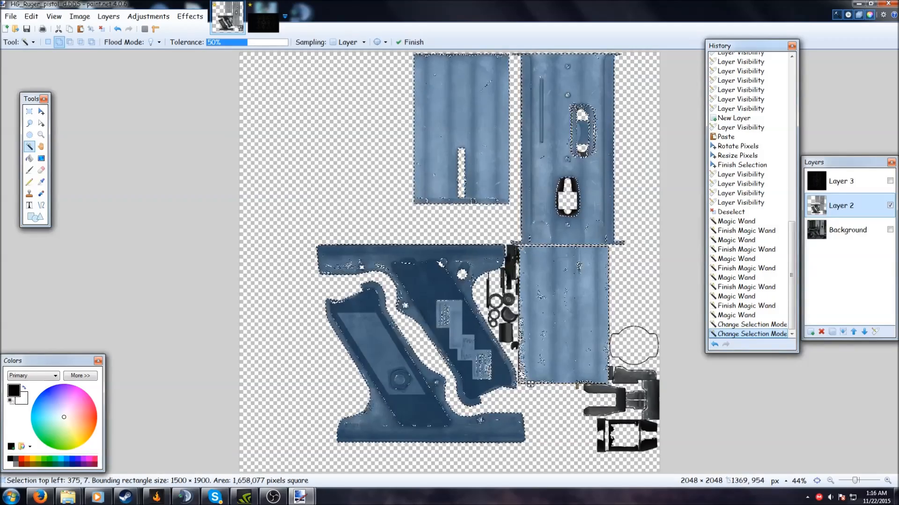
left_click(530, 355)
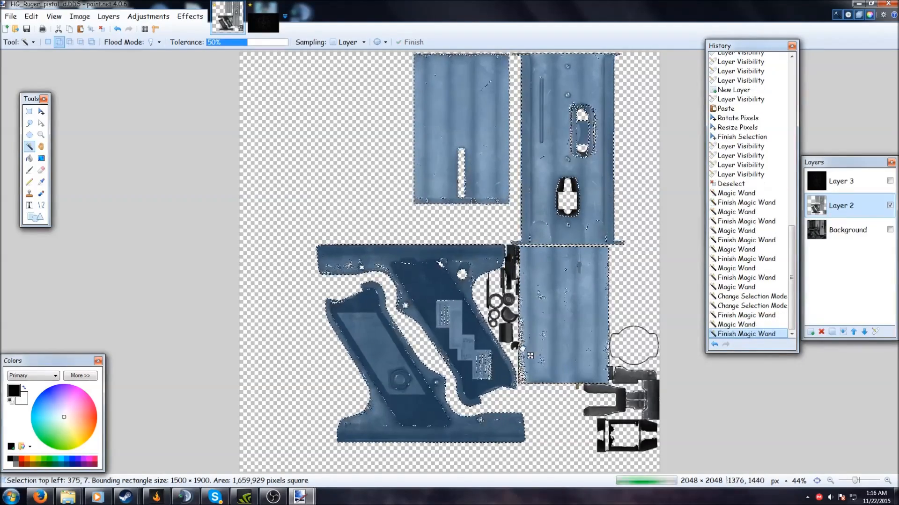
left_click(530, 388)
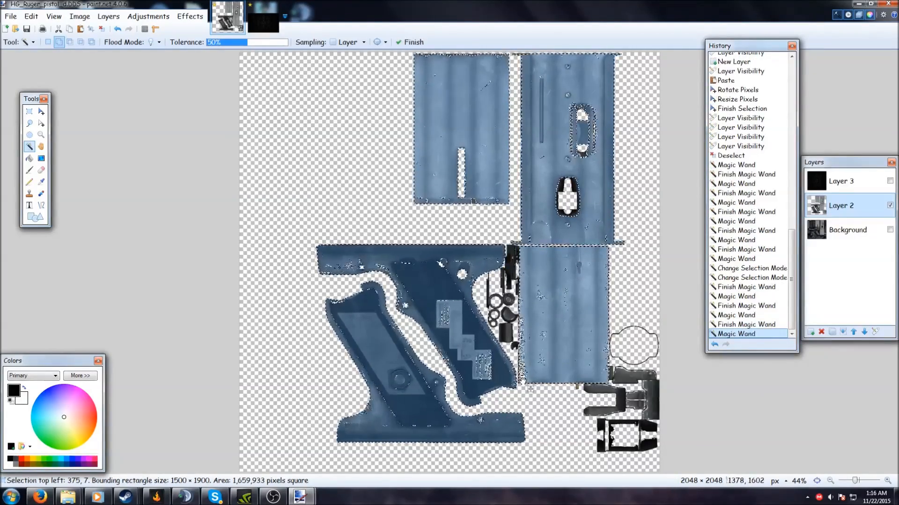
- Add the unselected specks along the left edge of the lower steel plate using Rectangle Select
key("s")
key("s")
key("s")
key("s")
left_click_drag(528, 295, 525, 318)
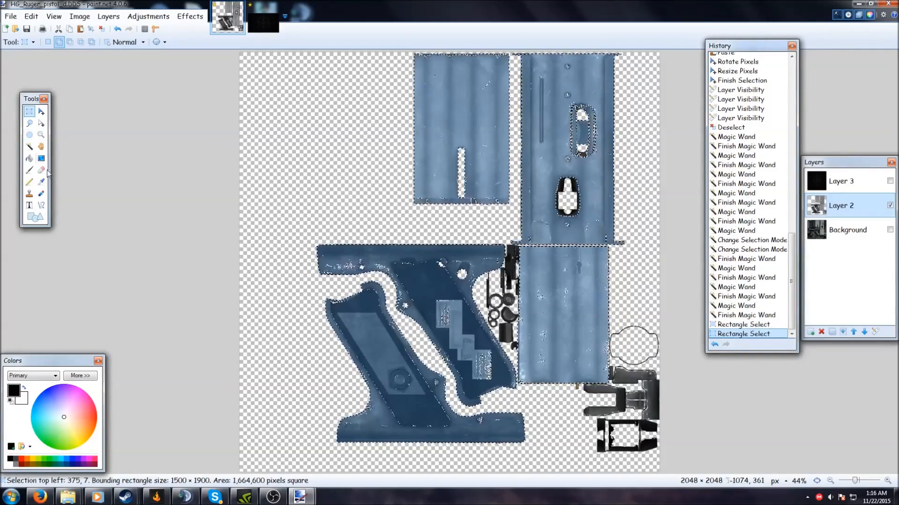
- Extend the Magic Wand selection to the small parts, the dark rims around the tall plate's openings, and the remaining specks
left_click(29, 147)
left_click(546, 358)
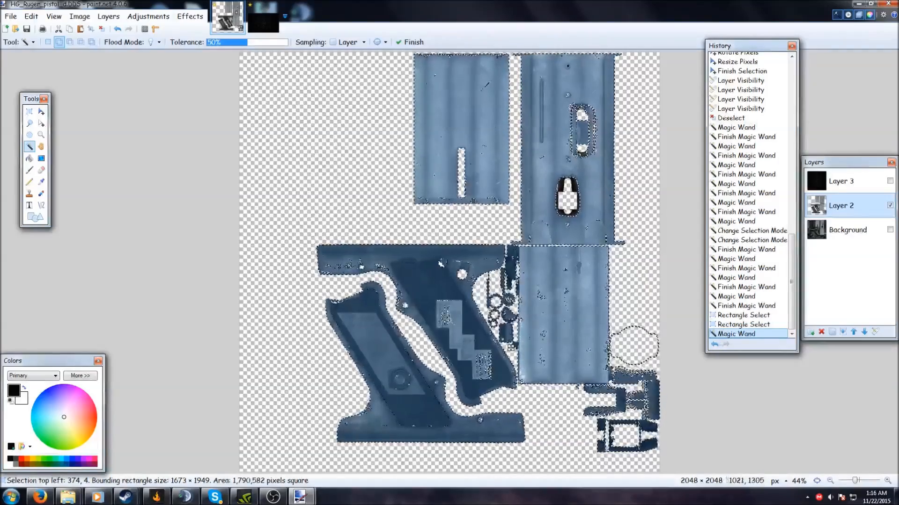
left_click(556, 308)
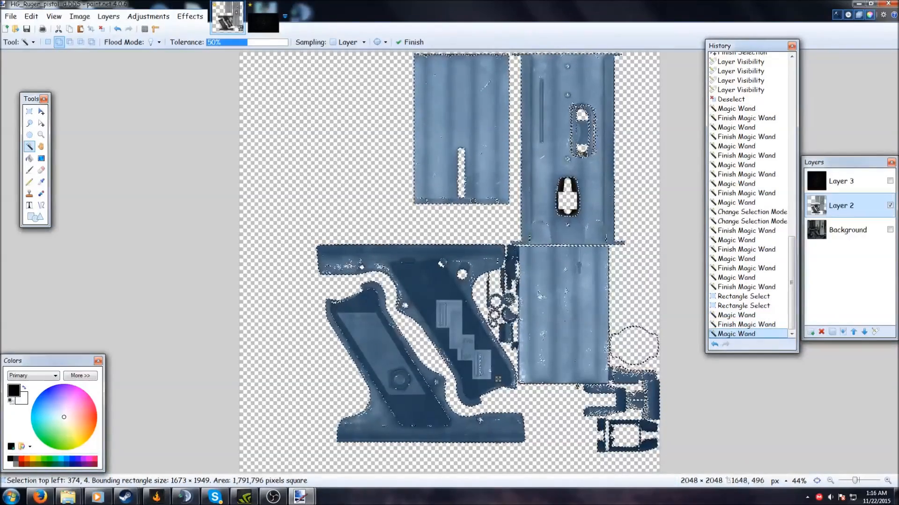
left_click(574, 186)
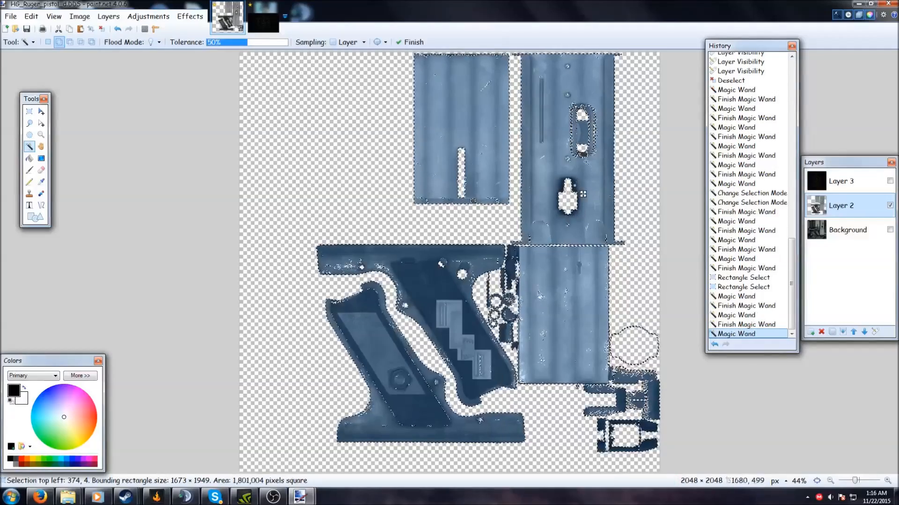
left_click(570, 114)
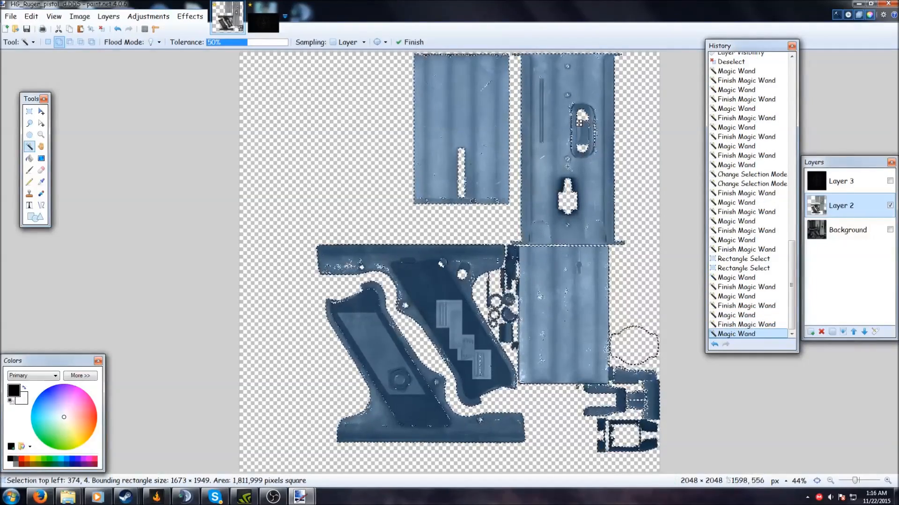
left_click(571, 299)
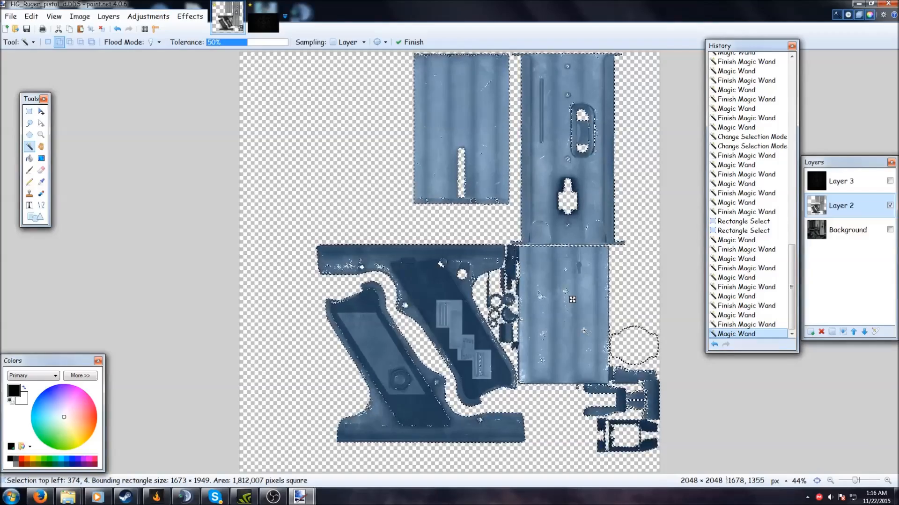
left_click(572, 300)
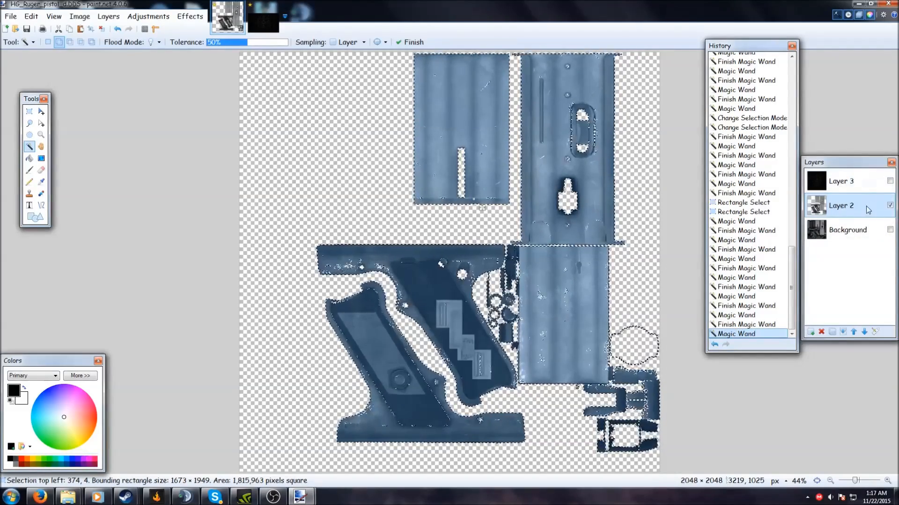
- Make the ornamental pattern layer (Layer 3) active and visible and hide the gun-parts layer, keeping the parts selection
left_click(849, 186)
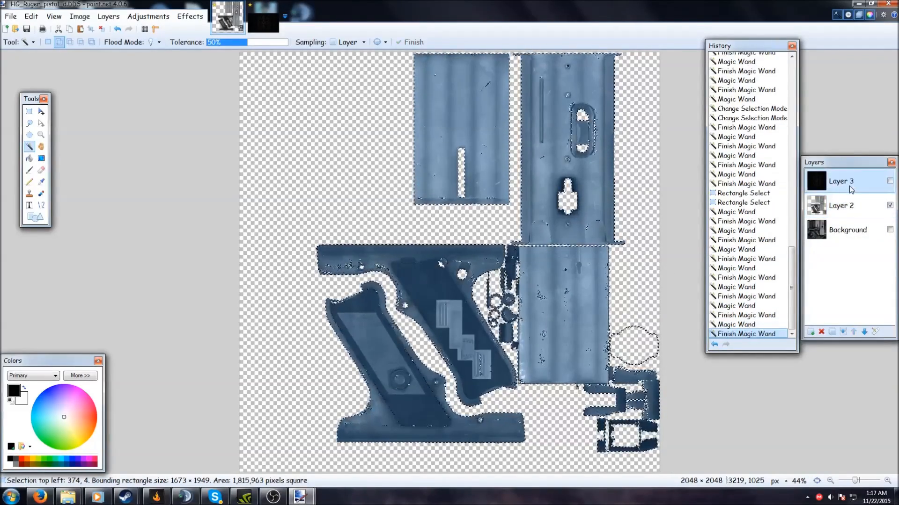
left_click(889, 206)
left_click(889, 181)
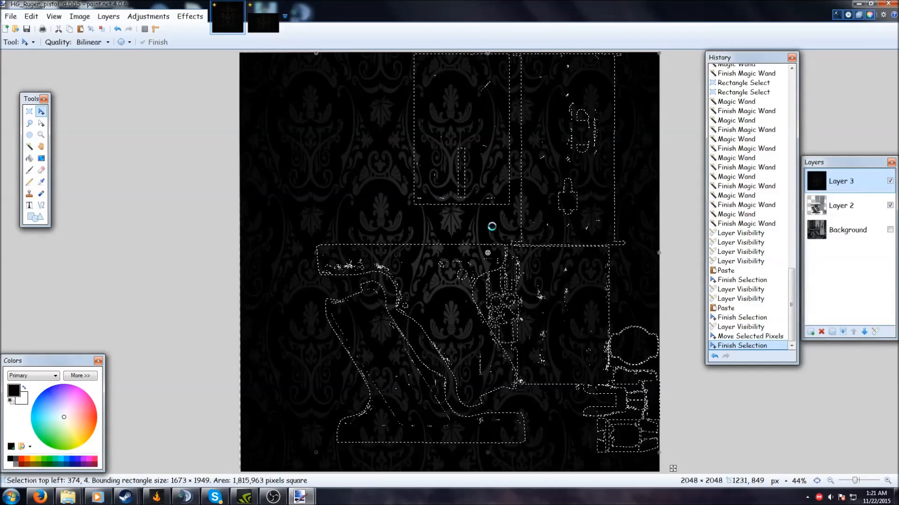
- Hide the ornamental pattern layer and paste the copied pattern over the selected gun parts on Layer 2
left_click(889, 181)
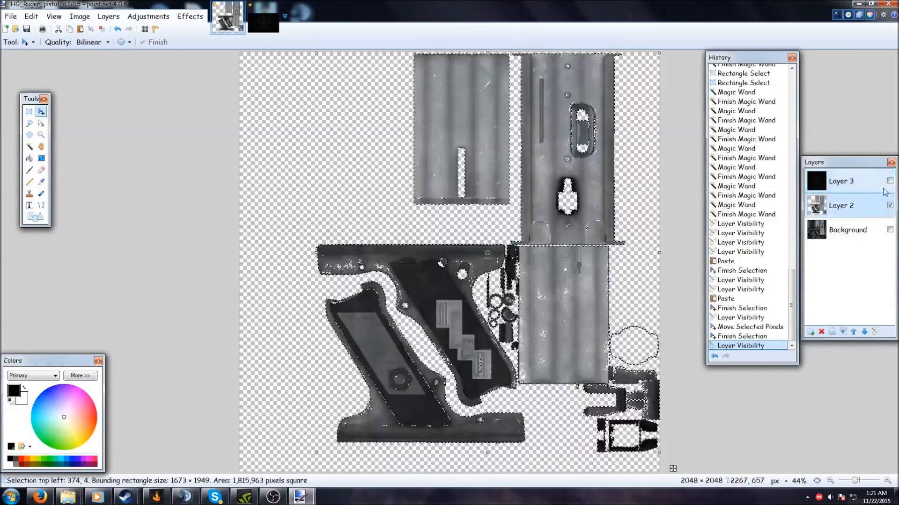
left_click(851, 213)
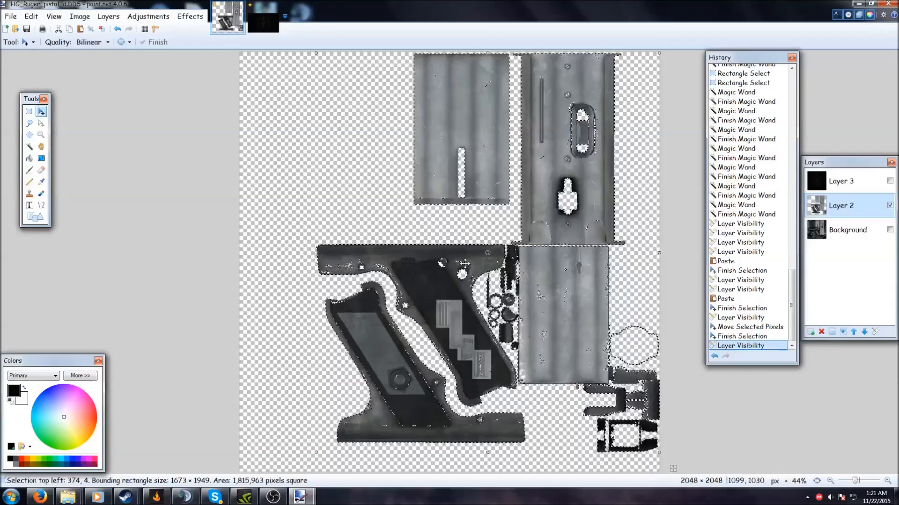
key("ctrl+v")
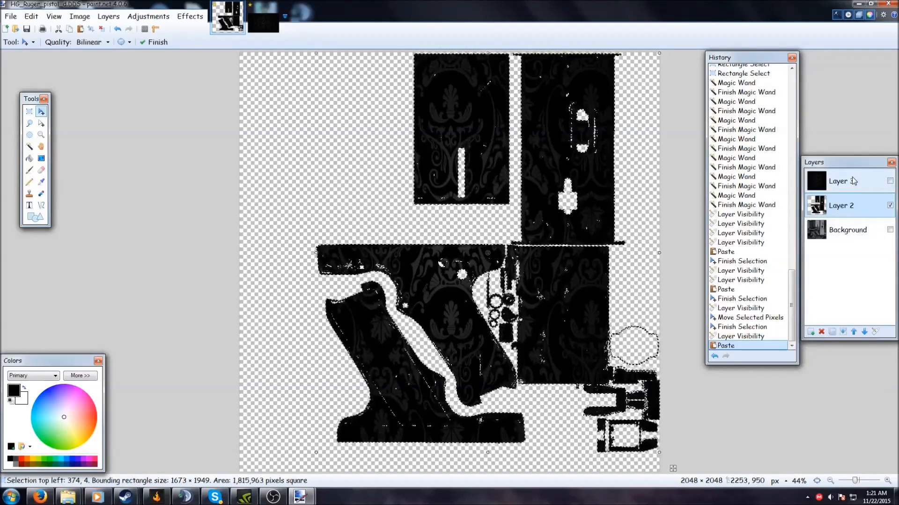
- Show the Background layer and compare it with the patterned gun parts by swapping their order and toggling Layer 2
left_click(889, 230)
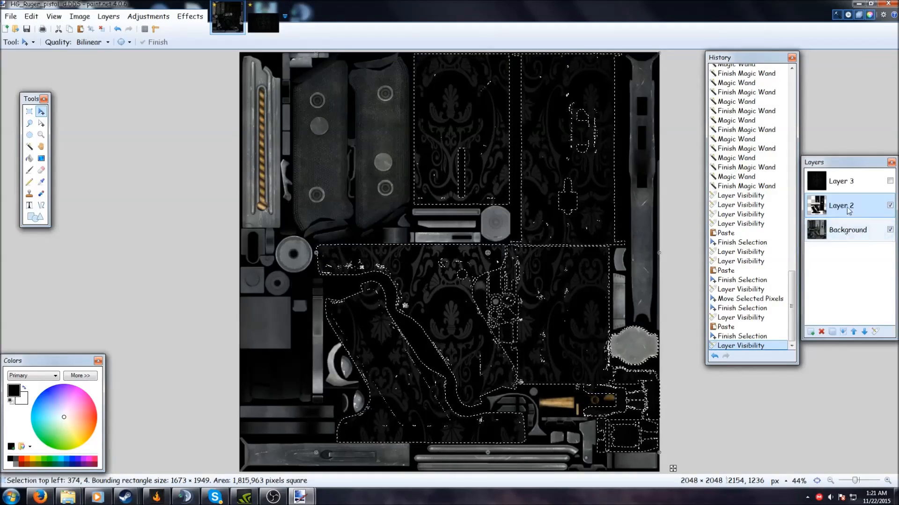
left_click_drag(845, 234, 845, 206)
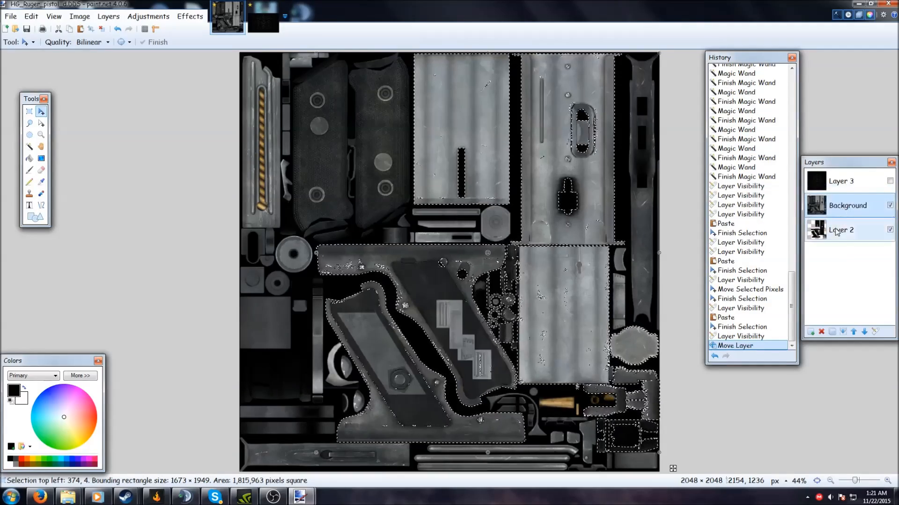
left_click_drag(843, 207, 847, 240)
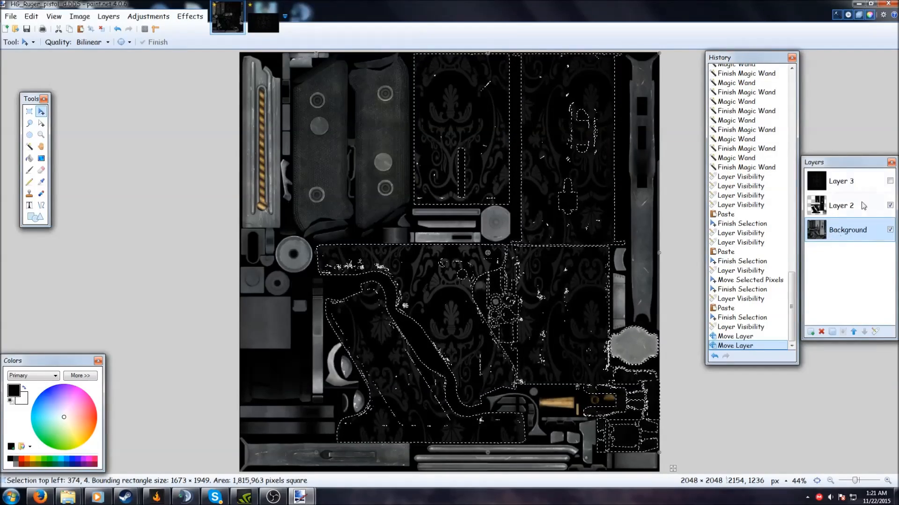
left_click(890, 205)
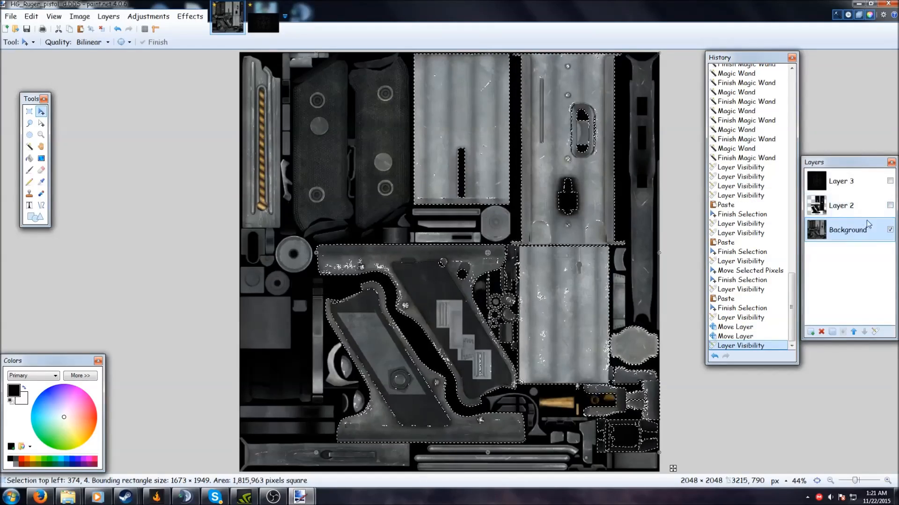
left_click(890, 206)
- Try the Background layer at the top of the stack, return it to the bottom, and activate the hidden Layer 3
left_click_drag(853, 229, 849, 176)
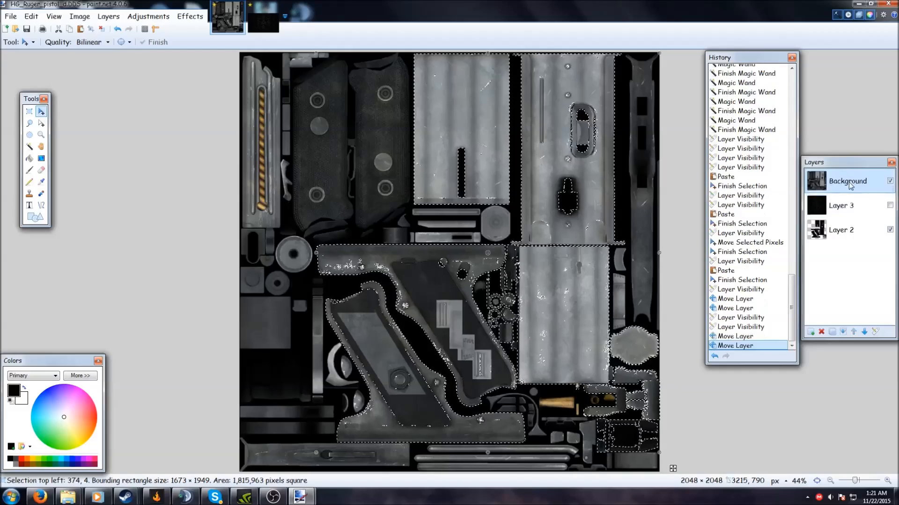
left_click(890, 206)
left_click_drag(849, 206, 852, 232)
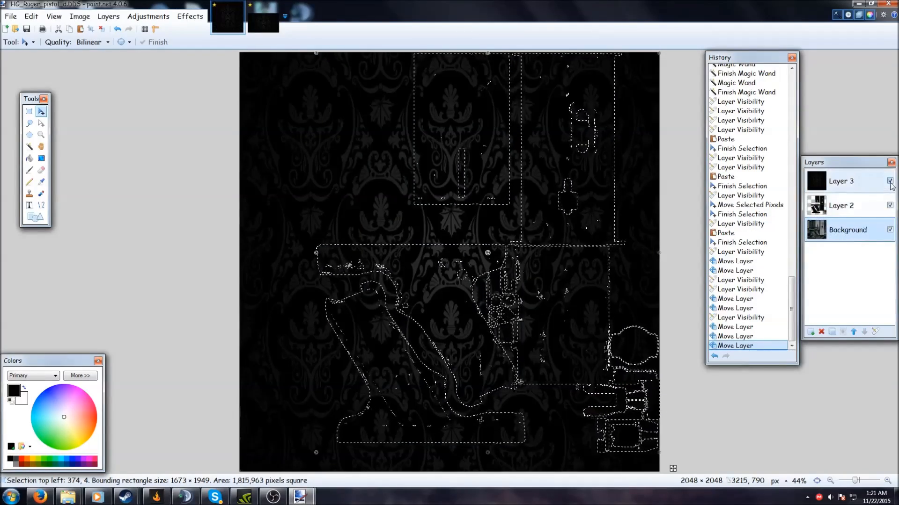
left_click(890, 181)
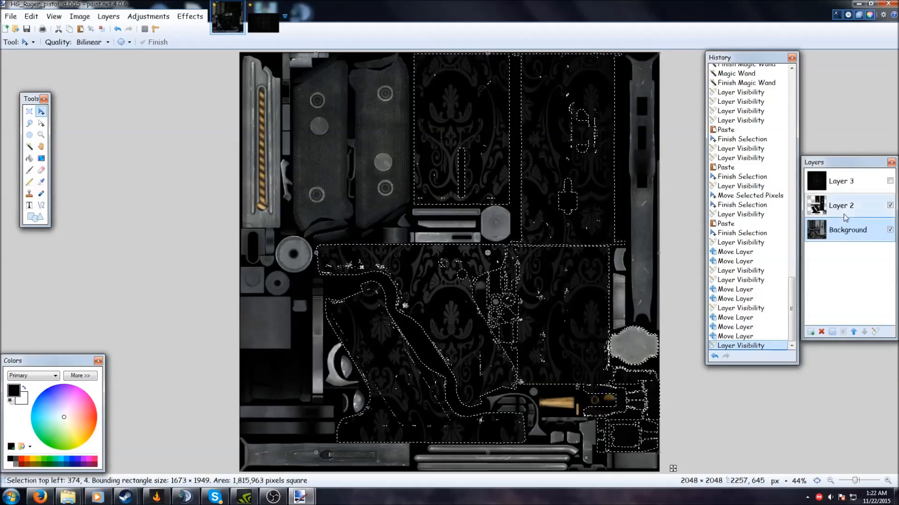
left_click(854, 189)
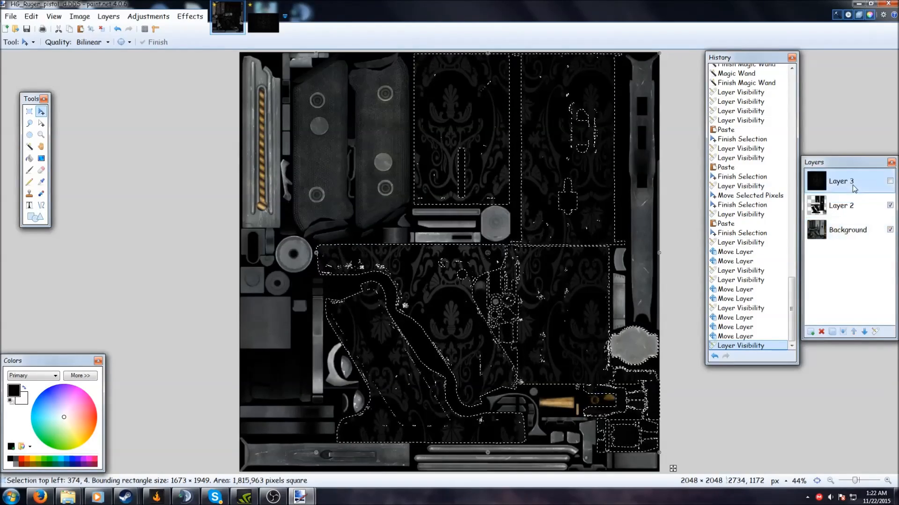
- Delete Layer 3 and save the layered image as a paint.net (*.pdn) file named "Kruger In work" in the Kruger folder
left_click(821, 334)
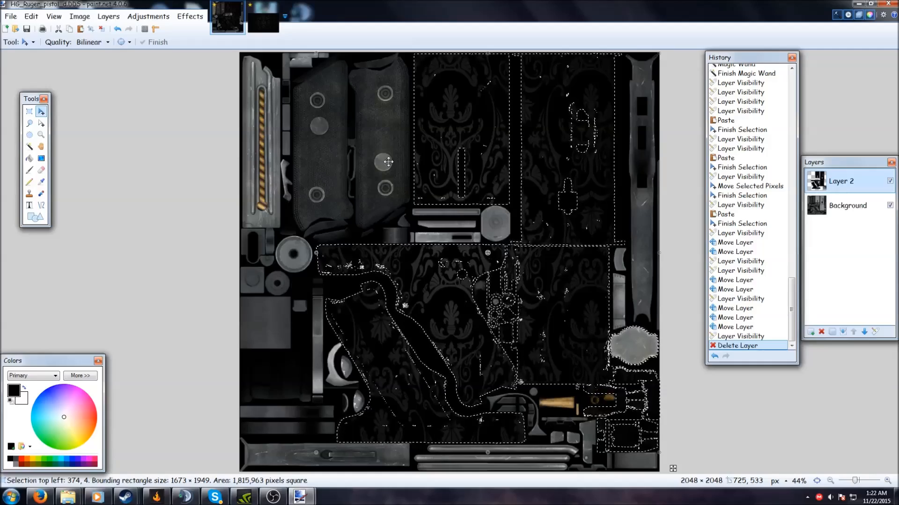
left_click(10, 17)
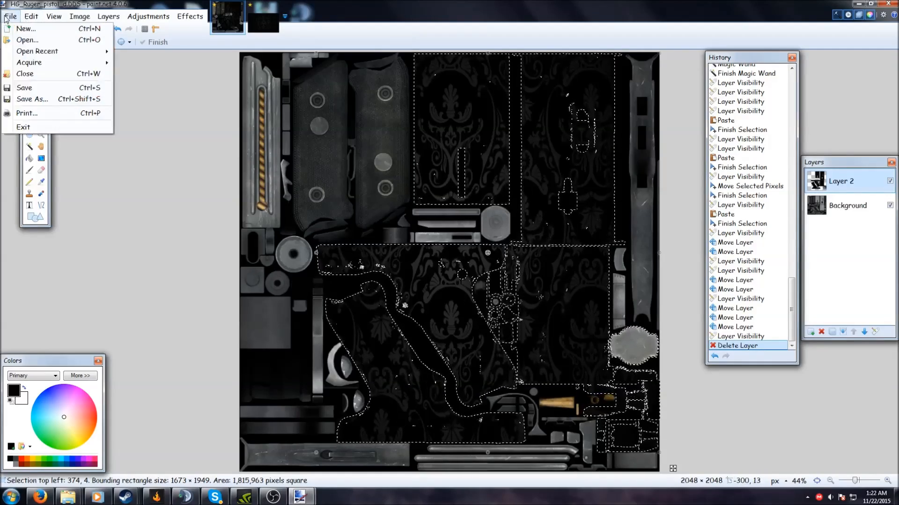
left_click(31, 99)
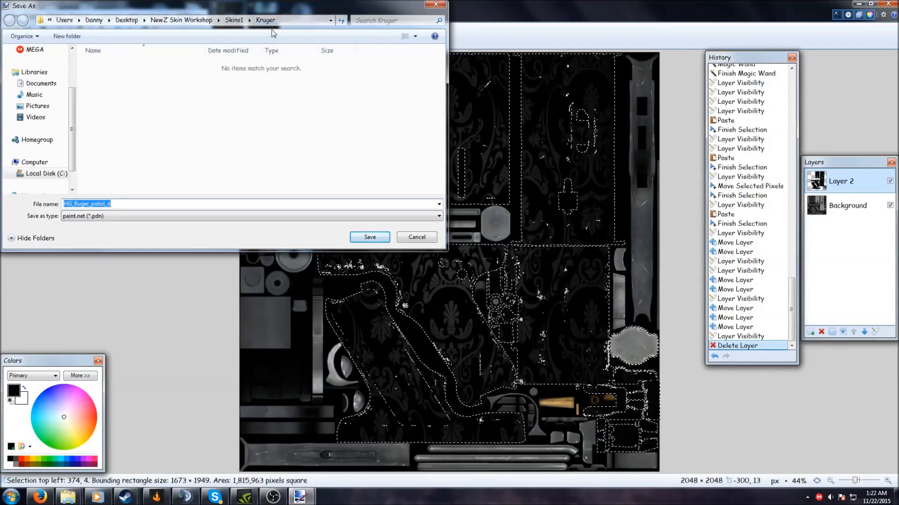
left_click(125, 205)
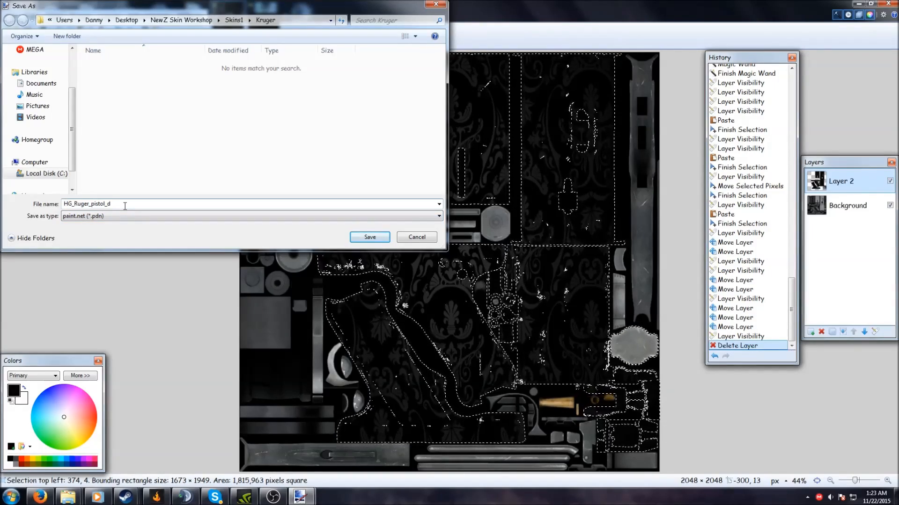
key("BackSpace")
key("ctrl+a")
key("BackSpace")
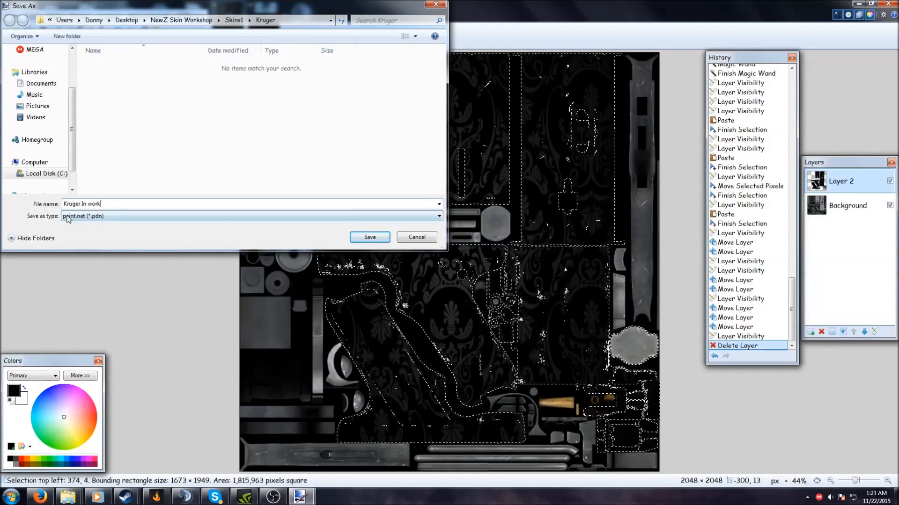
left_click(359, 238)
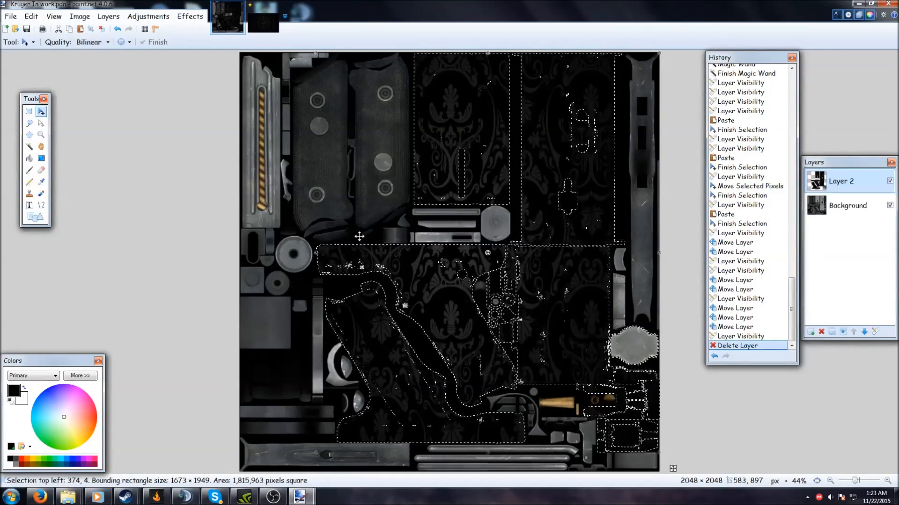
- Save a copy in the Kruger folder as a DirectDraw Surface (DDS) file named "HG_Ruger_pistol_d In work"
left_click(11, 17)
left_click(27, 104)
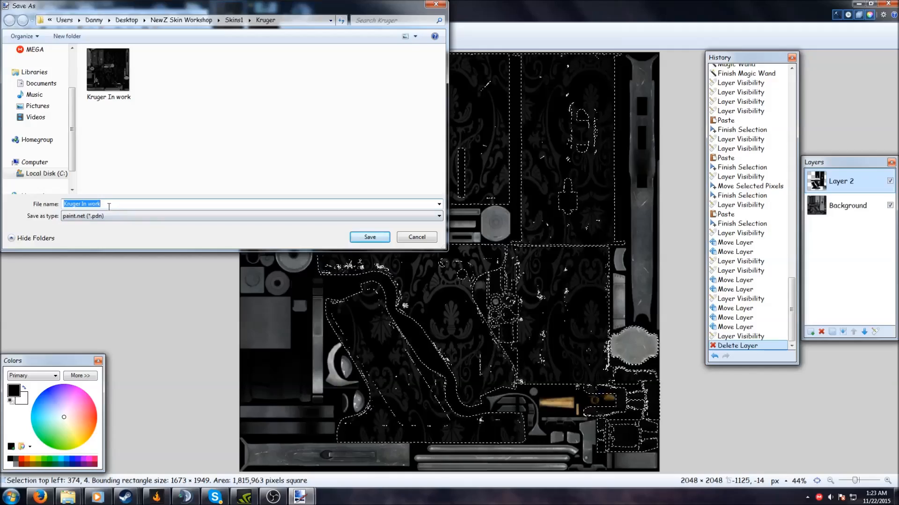
left_click(105, 217)
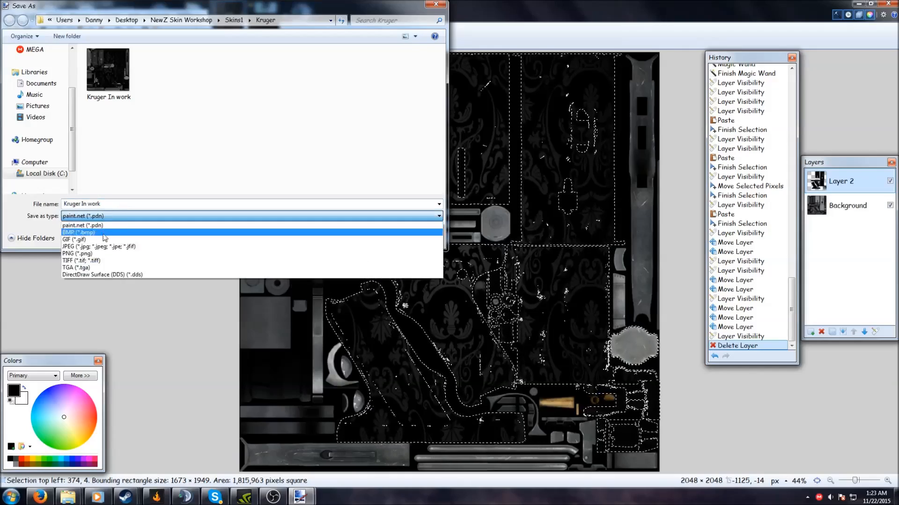
left_click(104, 276)
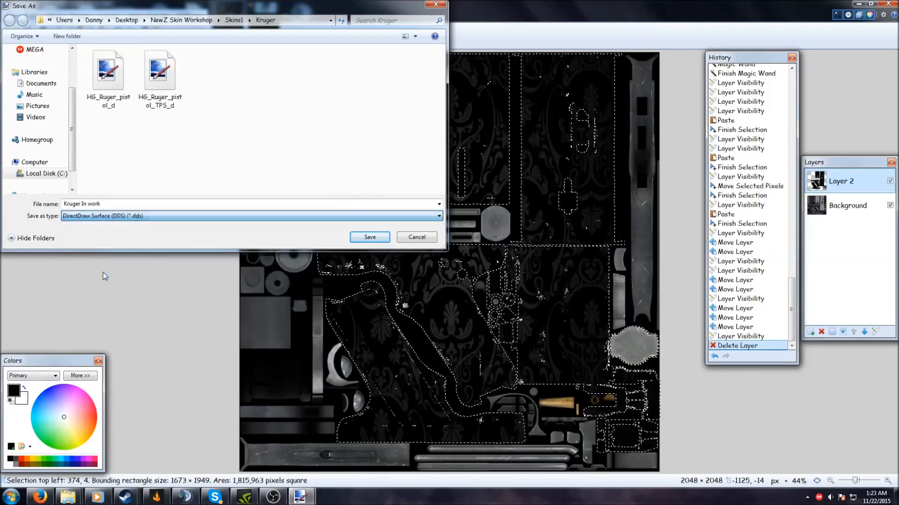
left_click(112, 113)
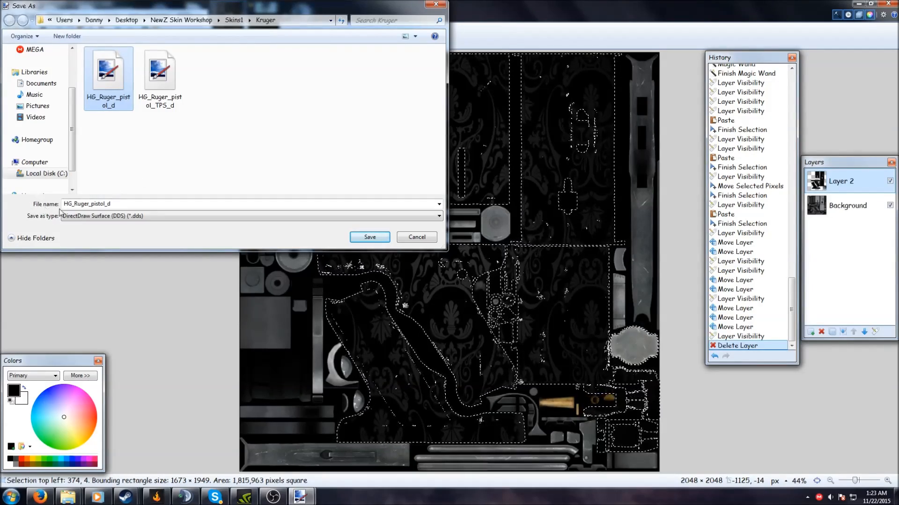
left_click(119, 205)
left_click(119, 205)
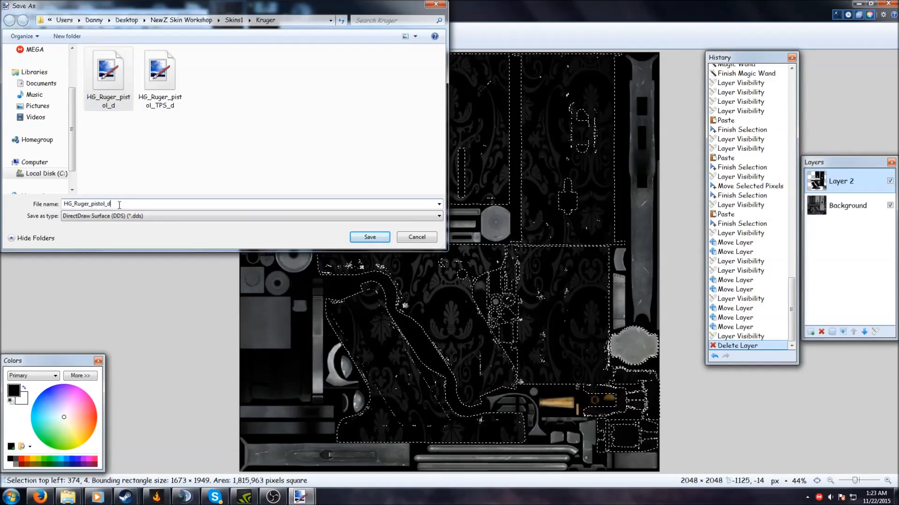
type("I")
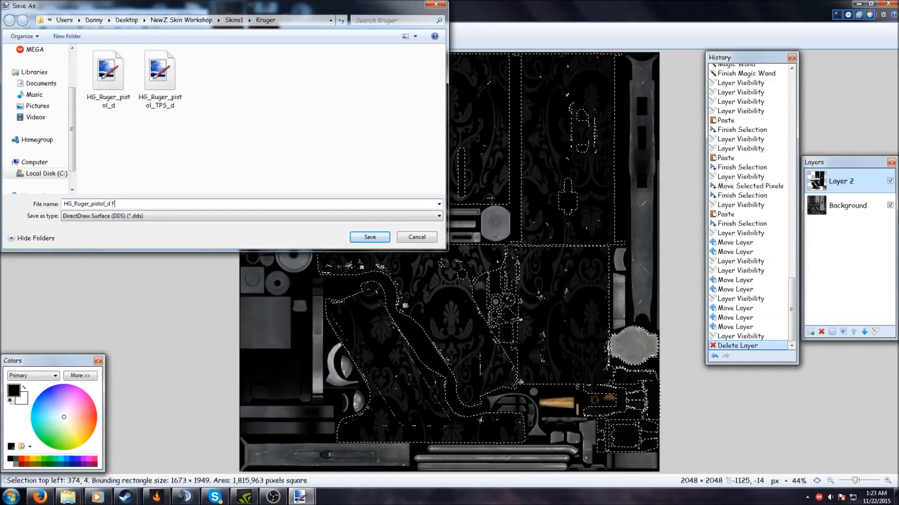
type("n work")
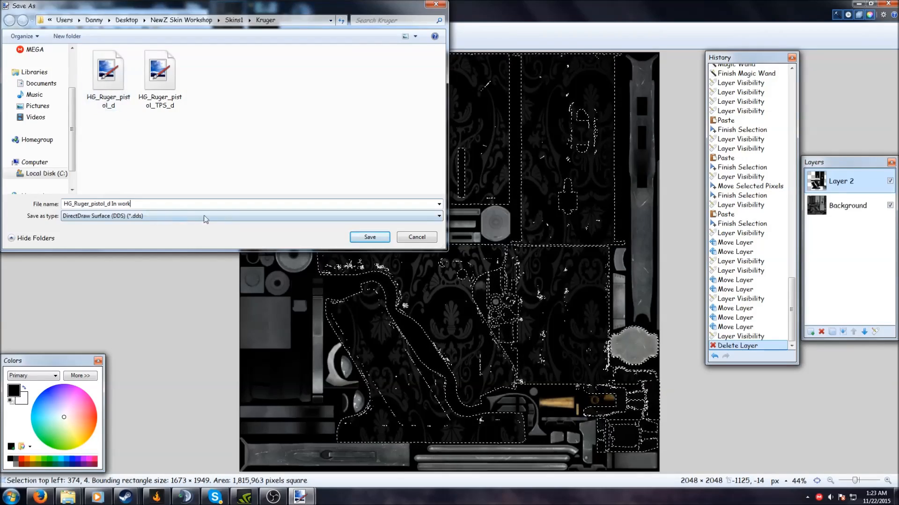
left_click(355, 237)
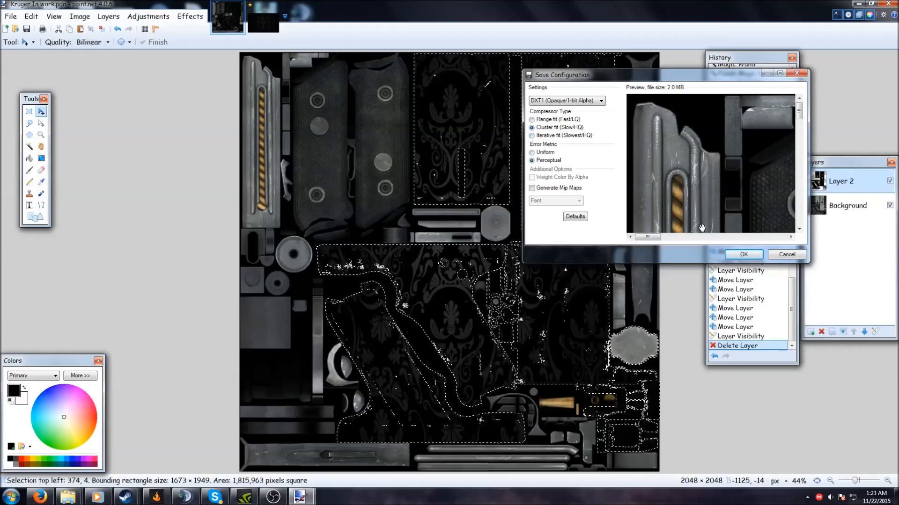
- Inspect the whole texture in the DDS save preview, accept the DXT1 (Opaque/1-bit Alpha) settings, and flatten the image to finish saving
scroll(796, 162, "down", 8)
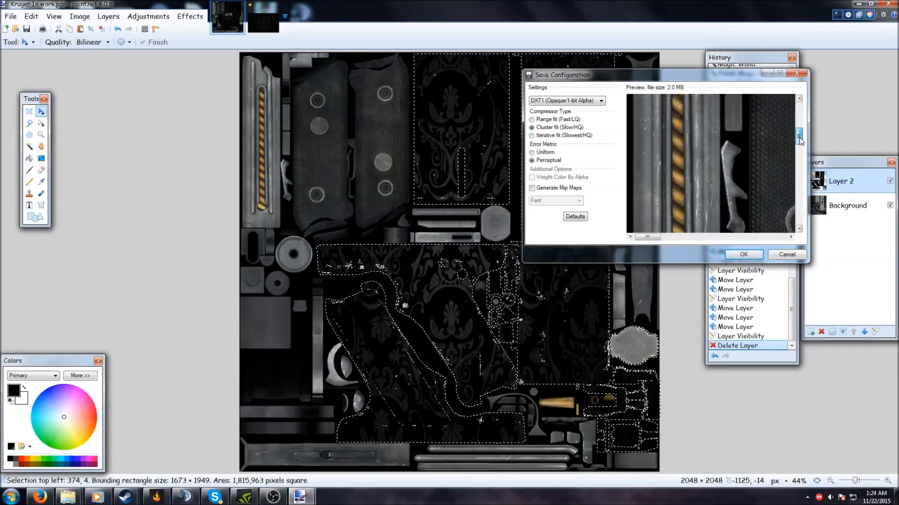
left_click_drag(658, 240, 704, 240)
scroll(704, 205, "down", 5)
scroll(707, 204, "down", 3)
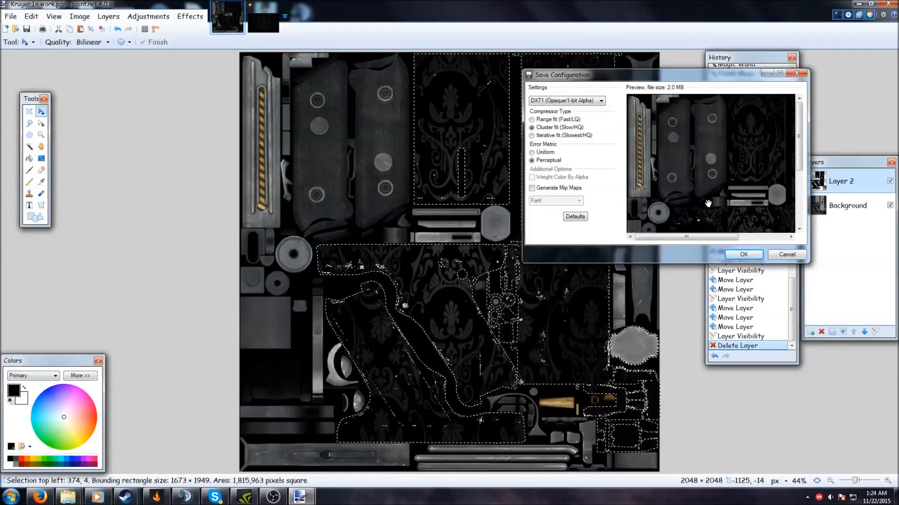
scroll(706, 204, "up", 3)
scroll(706, 205, "down", 3)
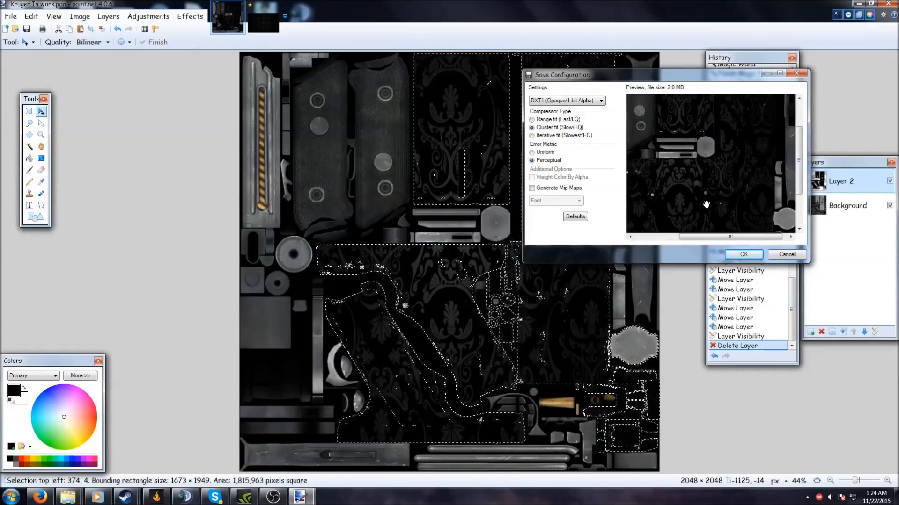
scroll(706, 204, "down", 4)
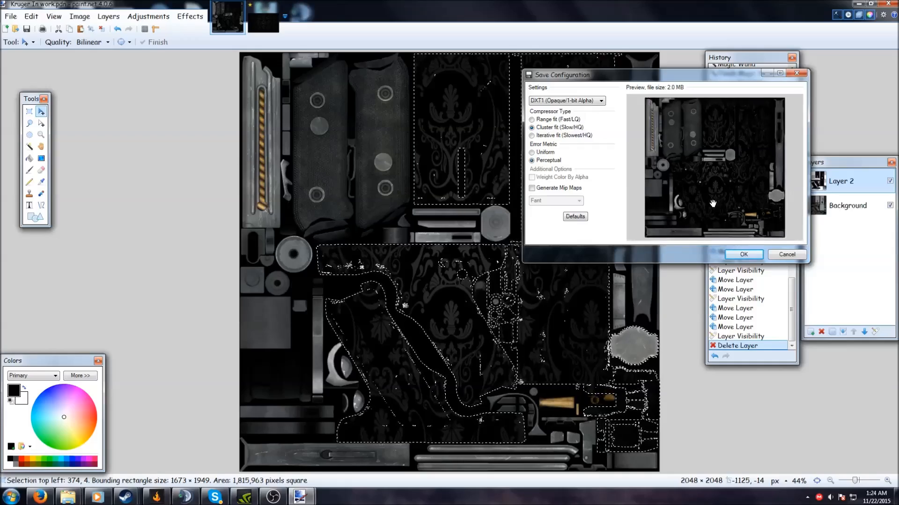
scroll(712, 204, "down", 1)
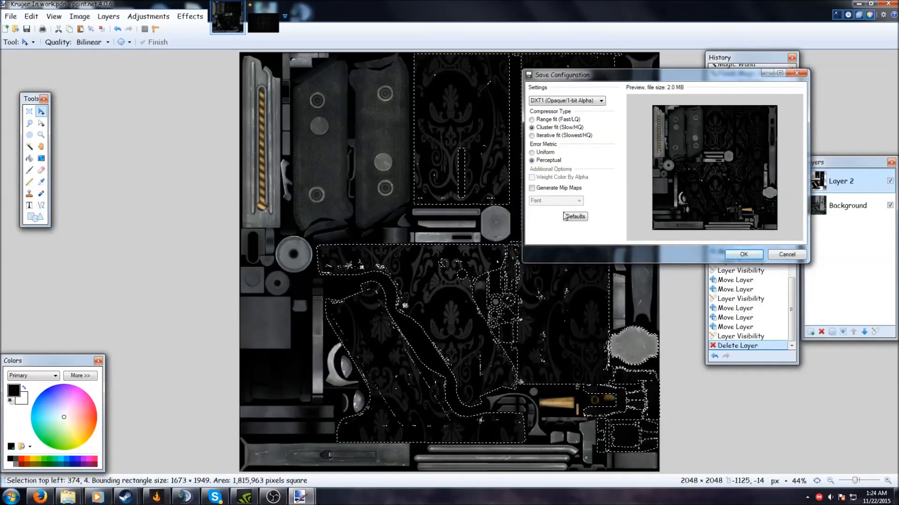
left_click(744, 255)
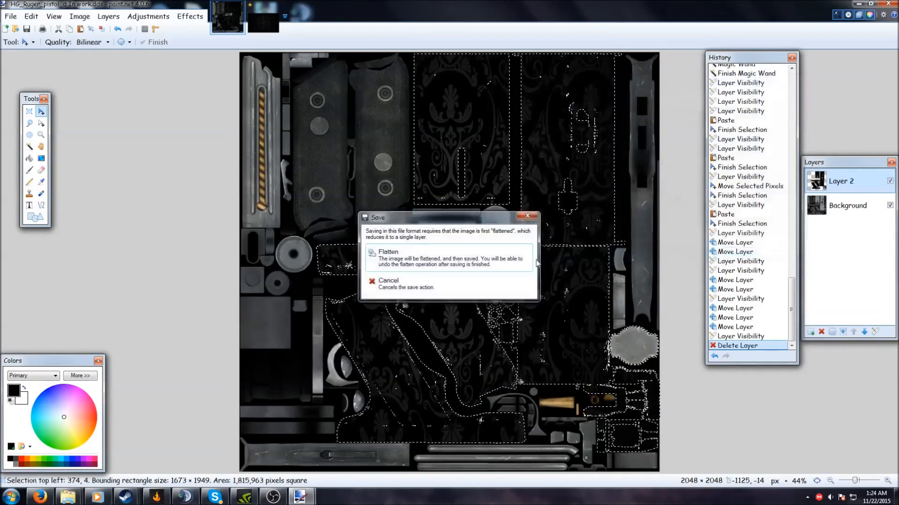
left_click(397, 260)
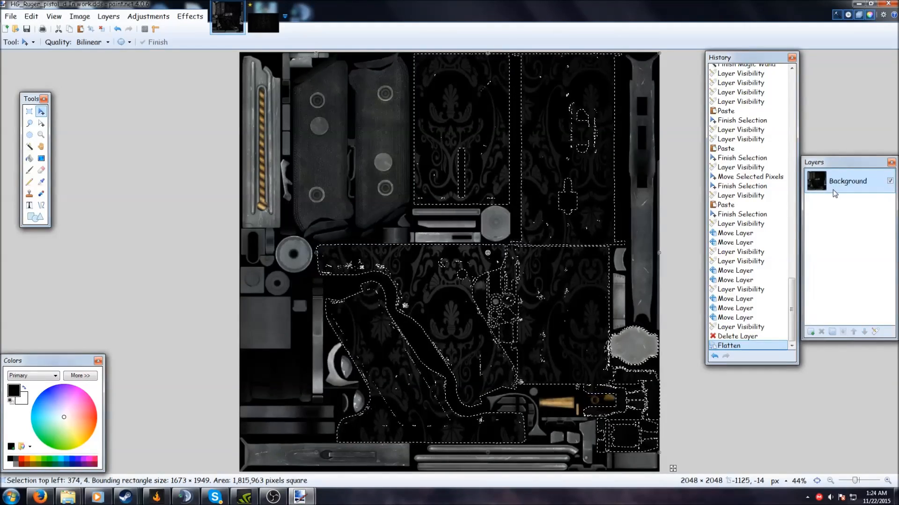
- Switch to the Kruger folder in Windows Explorer and select the exported file "HG_Ruger_pistol_d In work"
mouse_move(68, 502)
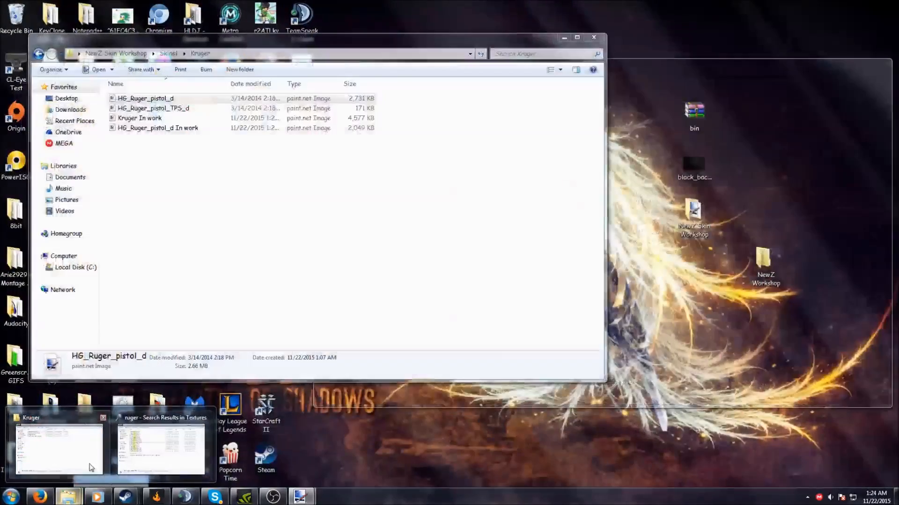
left_click(100, 450)
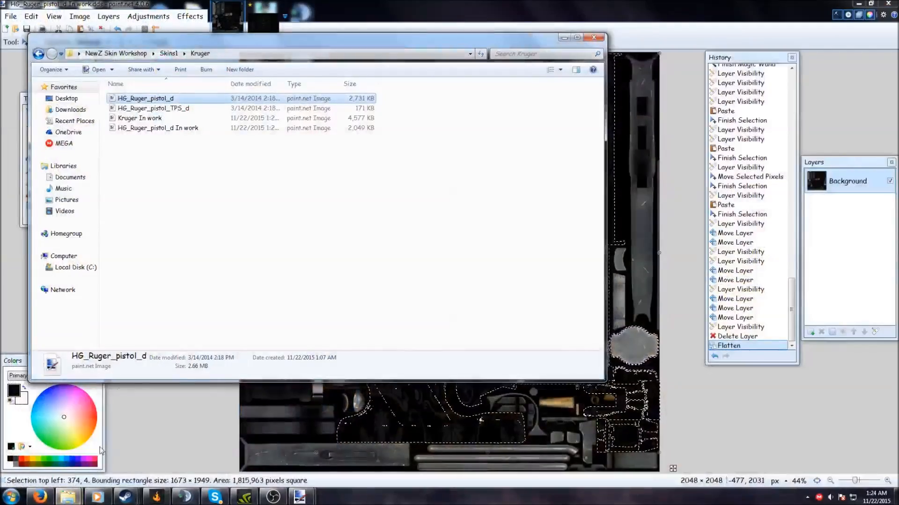
left_click(150, 128)
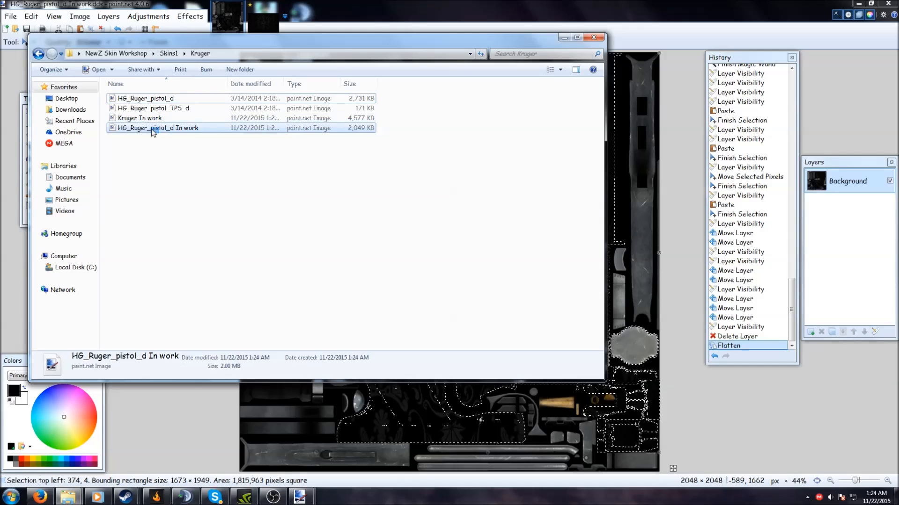
left_click(154, 120)
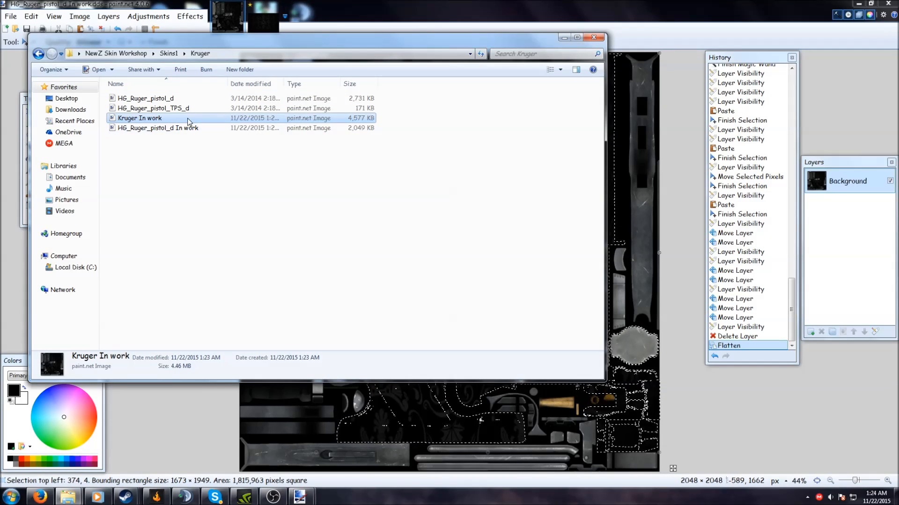
left_click(149, 131)
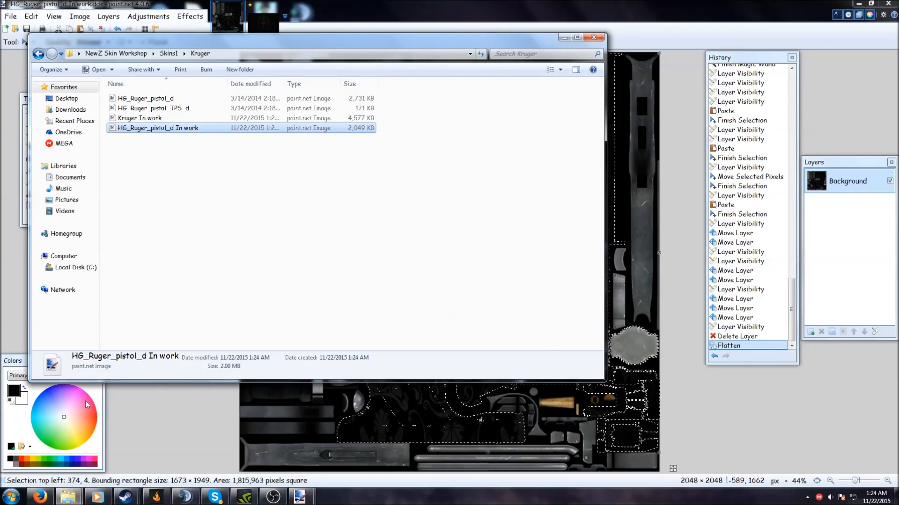
- Bring up the Explorer window with the ruger search results and clear the search to return to the full Textures folder
mouse_move(68, 497)
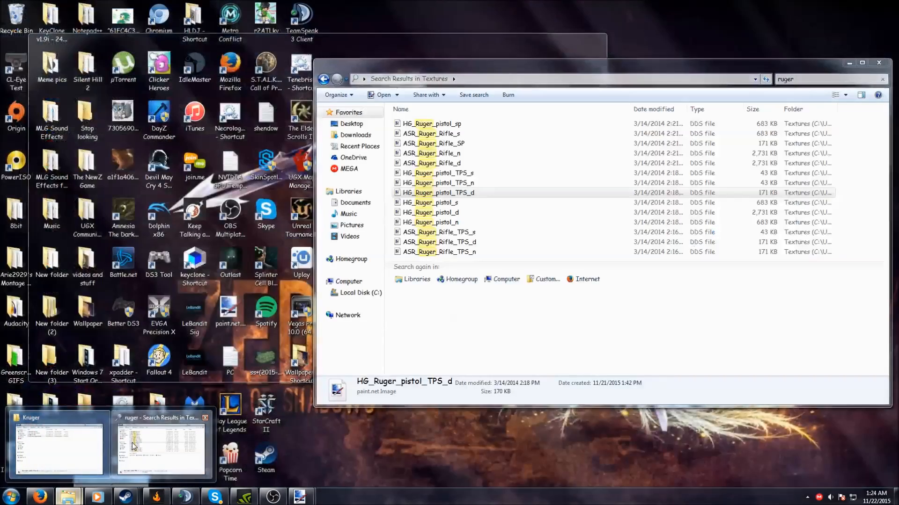
left_click(133, 446)
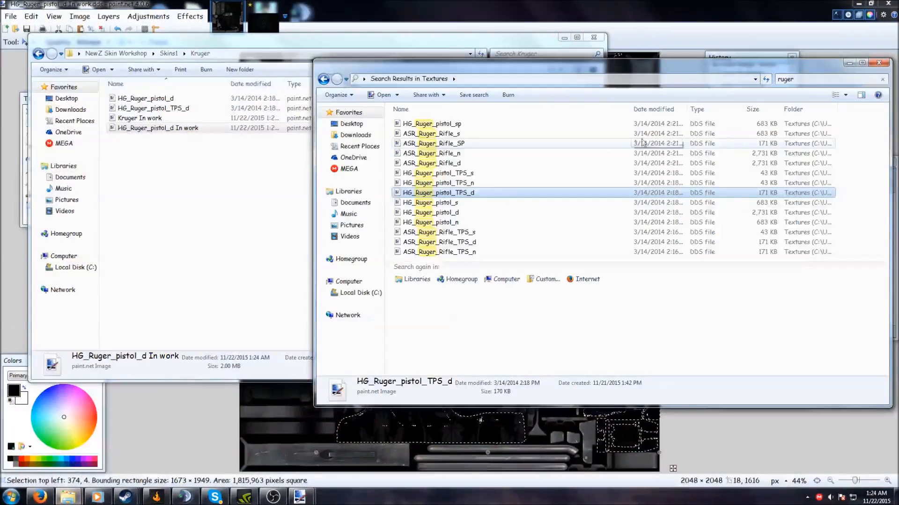
left_click(810, 81)
key("BackSpace")
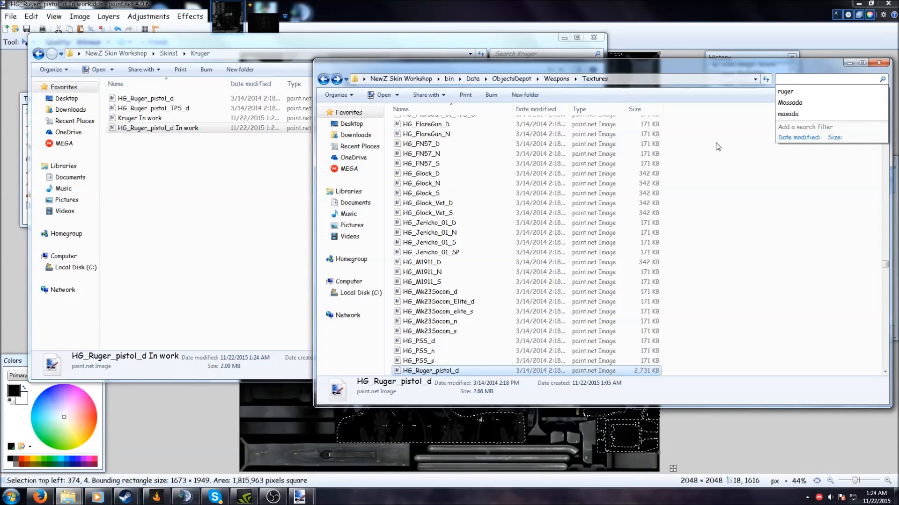
left_click(817, 223)
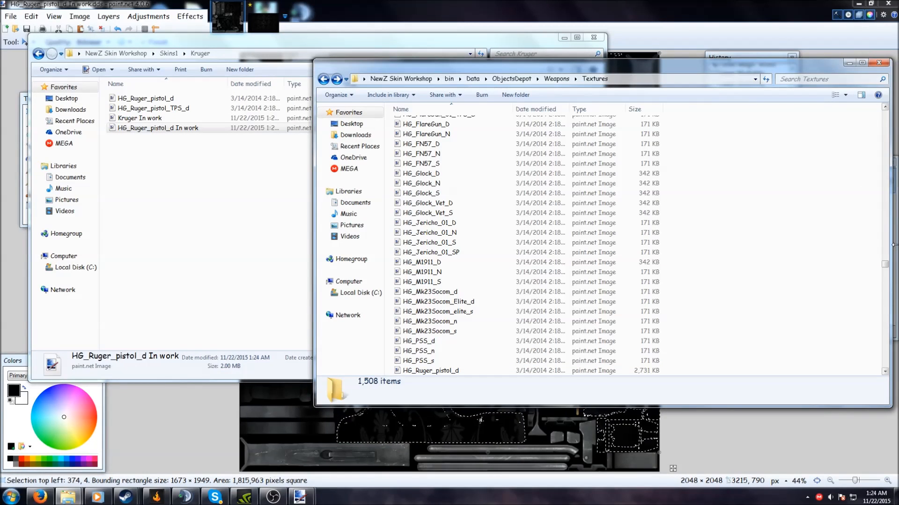
- Copy "HG_Ruger_pistol_d In work" from the Kruger folder into the Weapons Textures folder and locate it among the Ruger pistol textures
right_click(201, 131)
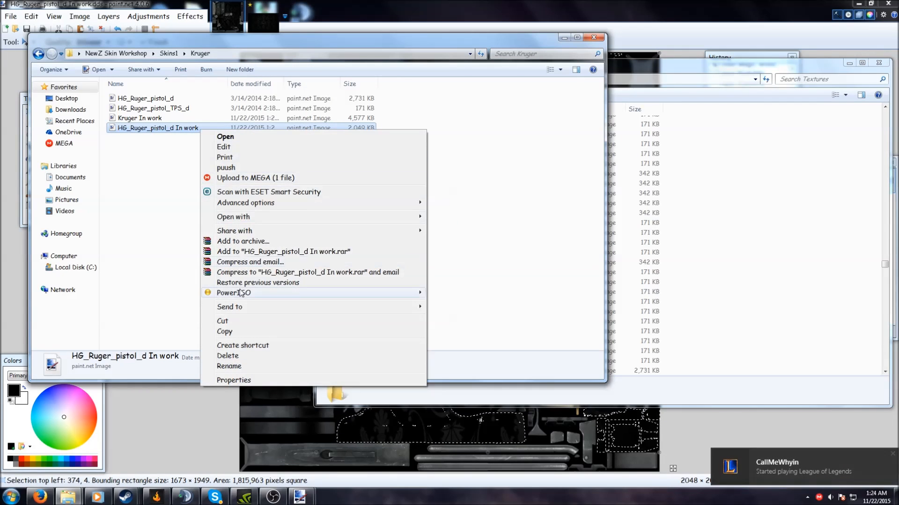
left_click(252, 331)
left_click(753, 220)
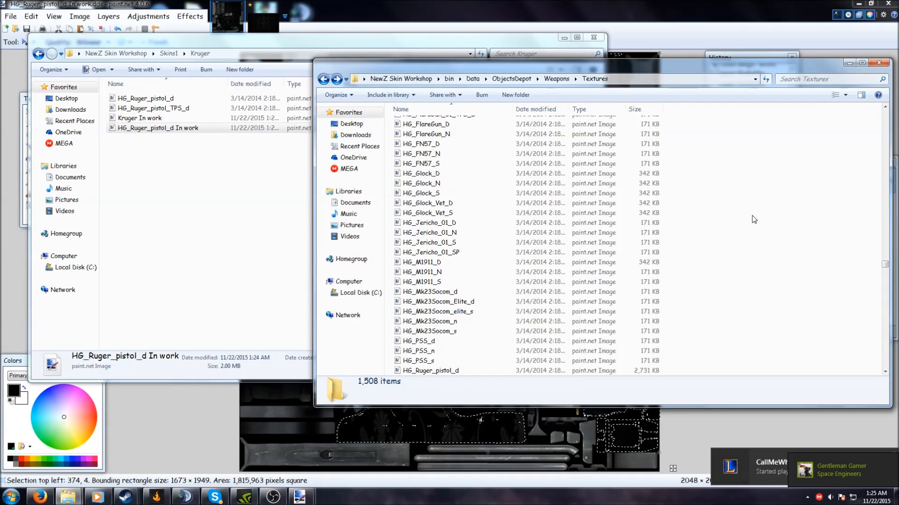
right_click(754, 220)
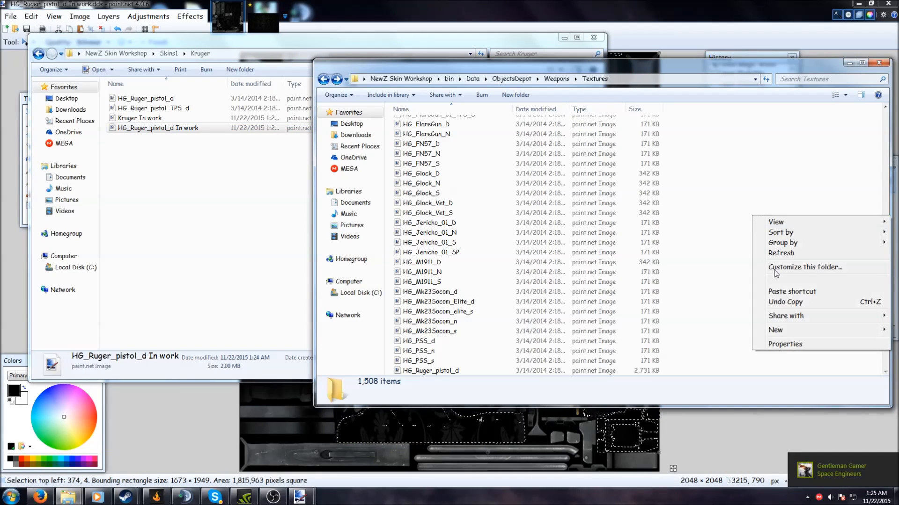
left_click(781, 282)
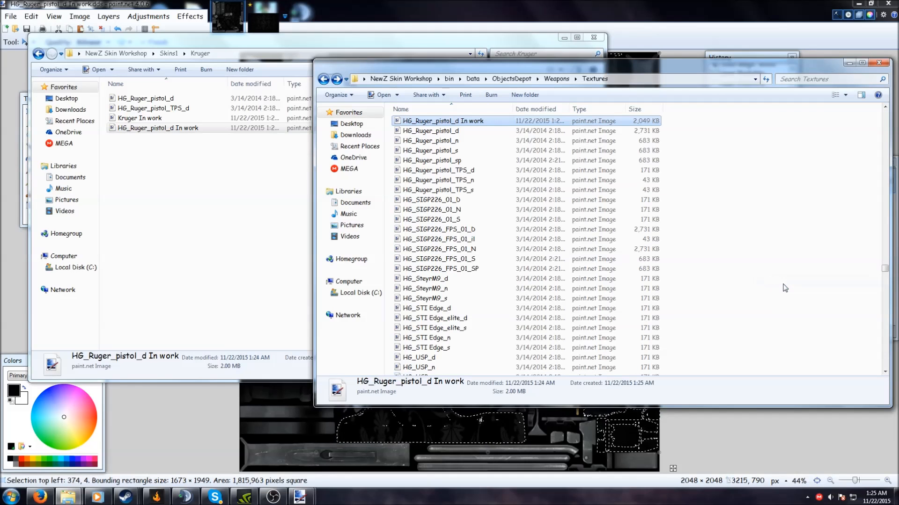
scroll(443, 193, "up", 1)
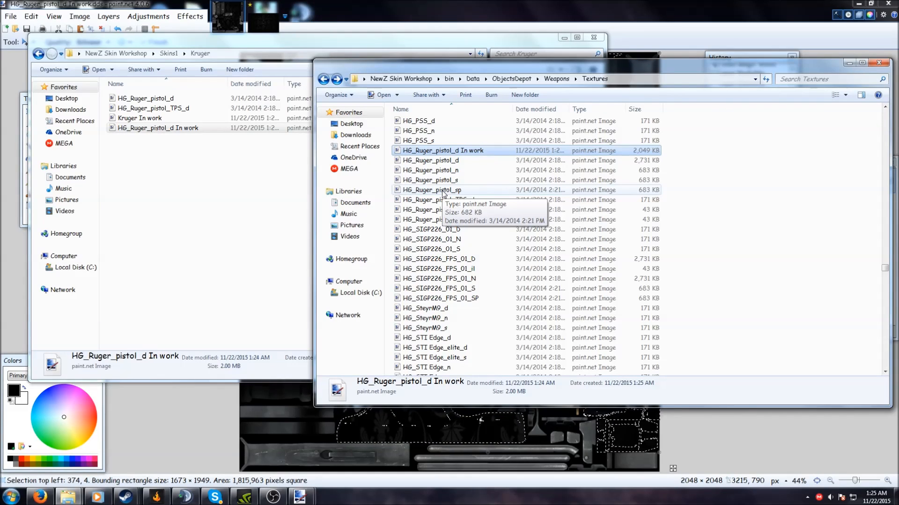
- Delete the original "HG_Ruger_pistol_d" texture from the Weapons Textures folder
left_click(455, 161)
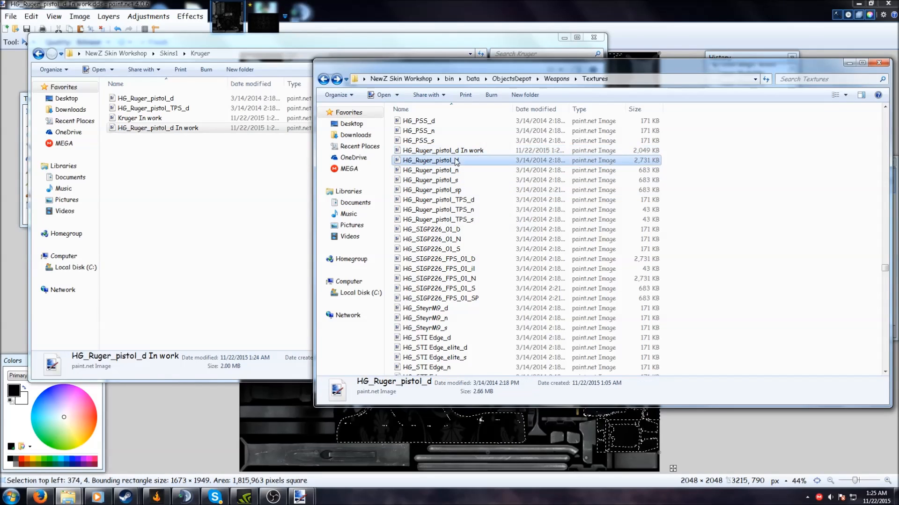
right_click(456, 160)
left_click(472, 381)
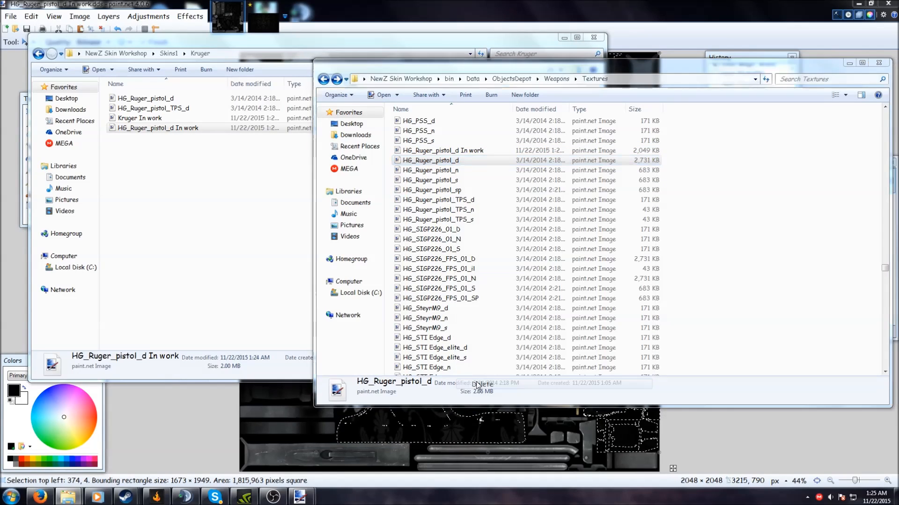
left_click(486, 284)
- Rename the copied "HG_Ruger_pistol_d In work" file in the Textures folder to "HG_Ruger_pistol_d" and select it
left_click(468, 154)
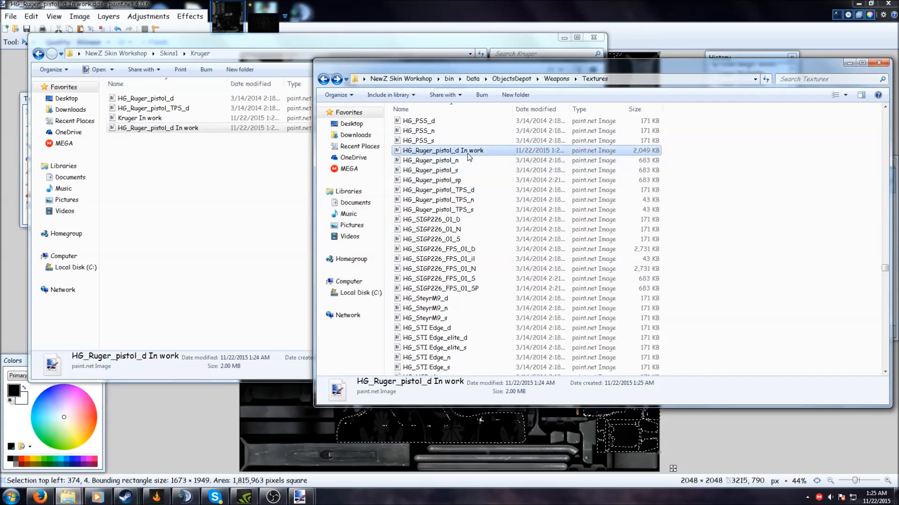
right_click(468, 157)
left_click(508, 388)
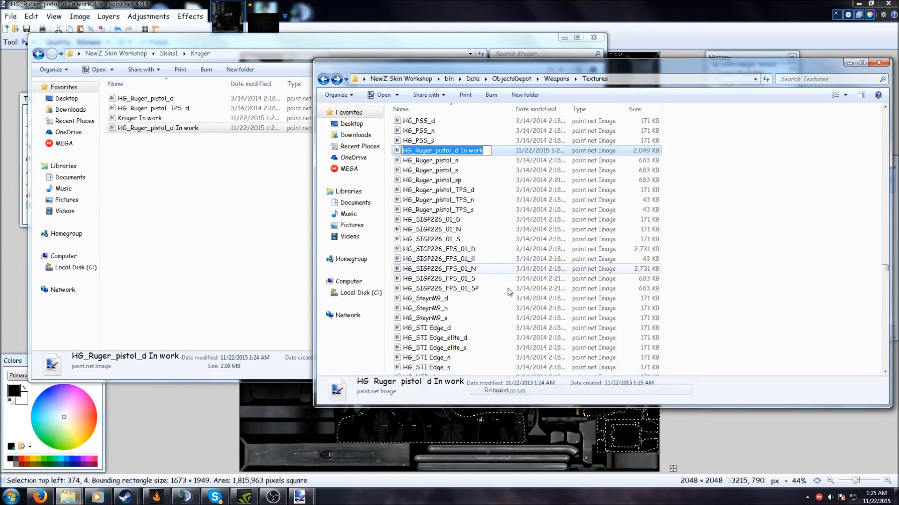
left_click(486, 149)
key("BackSpace")
key("BackSpace")
key("BackSpace")
key("BackSpace")
key("BackSpace")
key("BackSpace")
key("BackSpace")
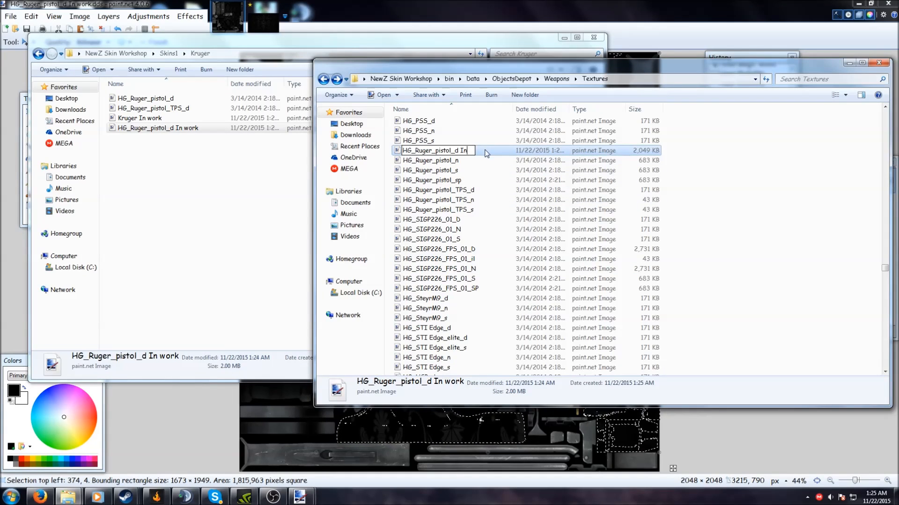
left_click(475, 163)
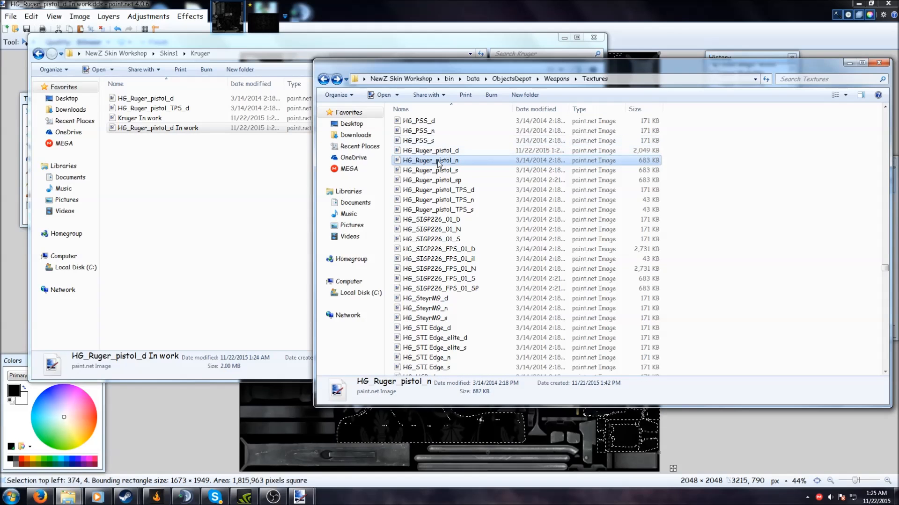
left_click(464, 151)
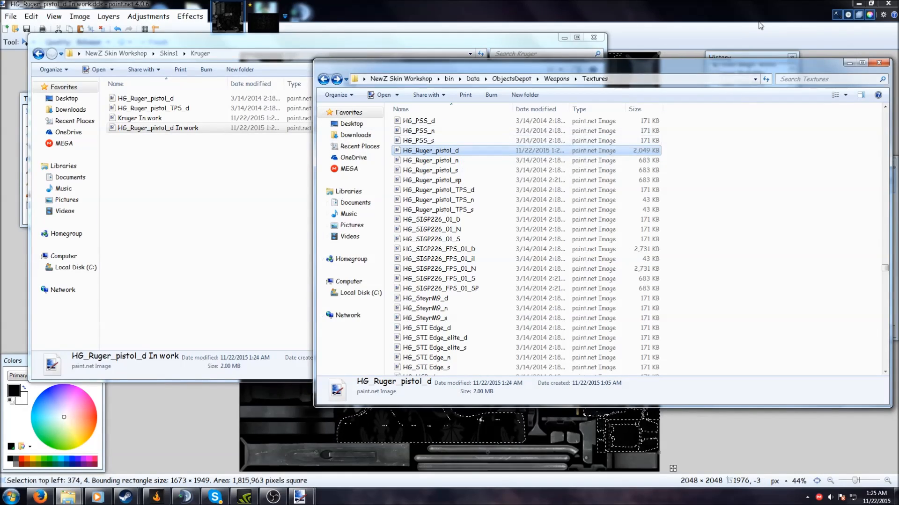
- Minimize paint.net, go to the bin folder of NewZ Skin Workshop in Windows Explorer, and launch the Studio application
left_click(803, 17)
left_click(854, 7)
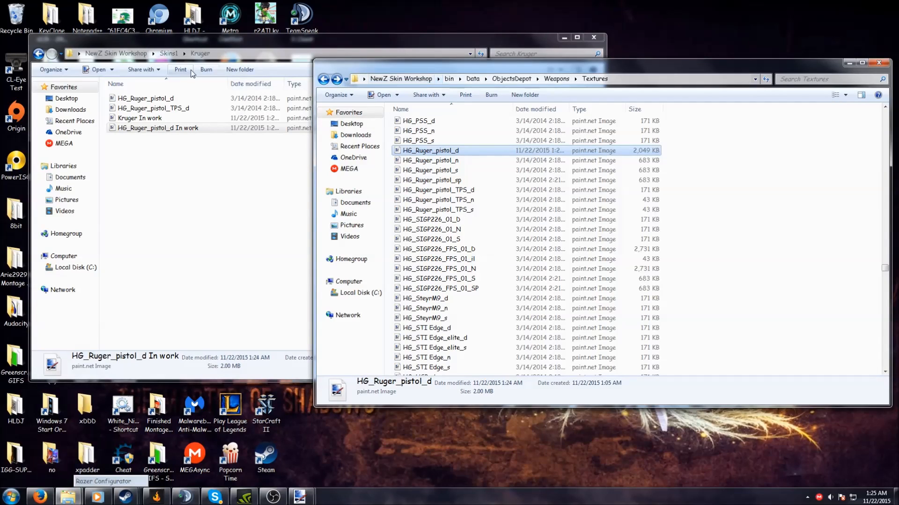
left_click(115, 52)
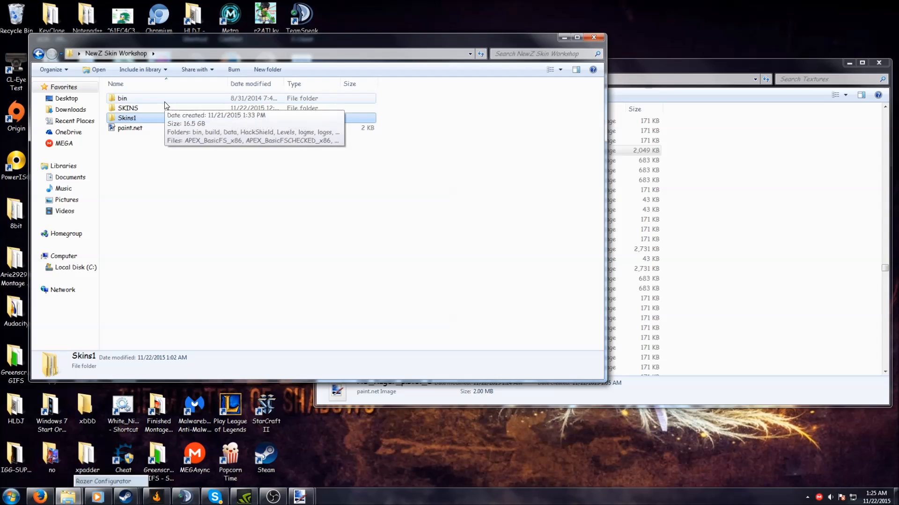
double_click(122, 98)
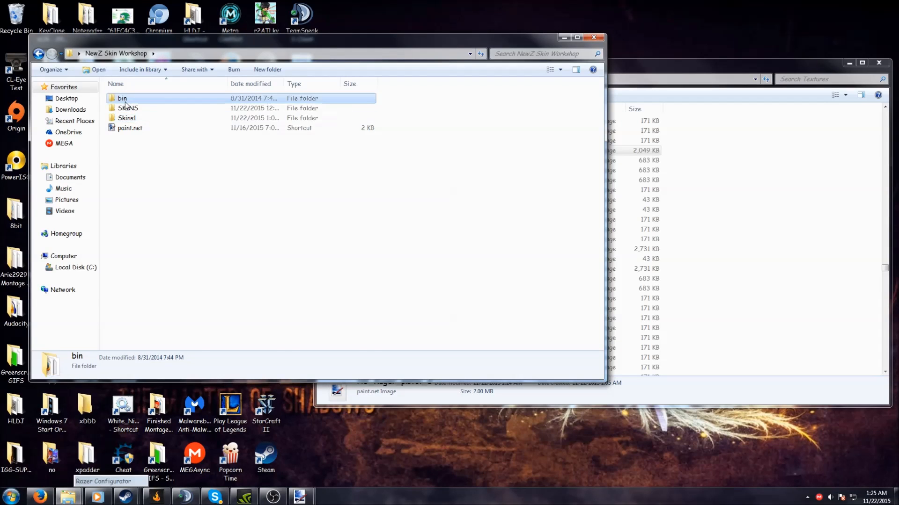
left_click_drag(597, 104, 598, 323)
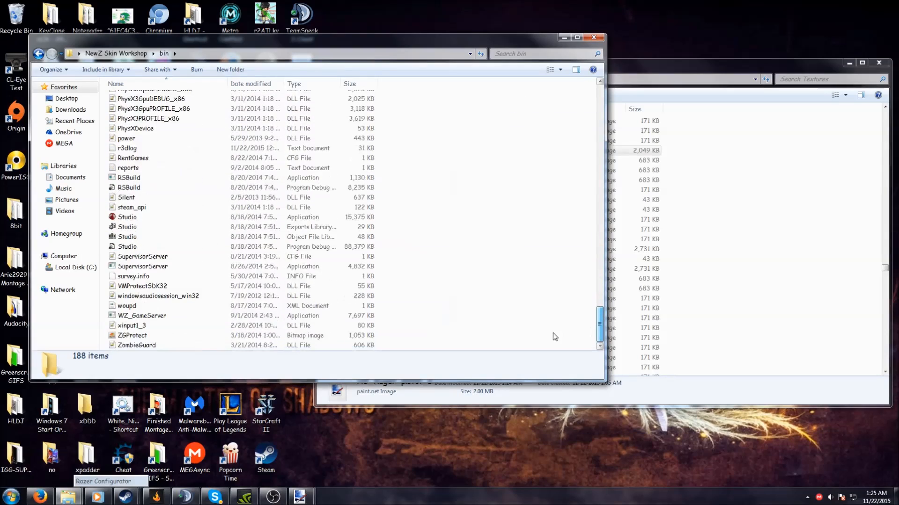
left_click(131, 217)
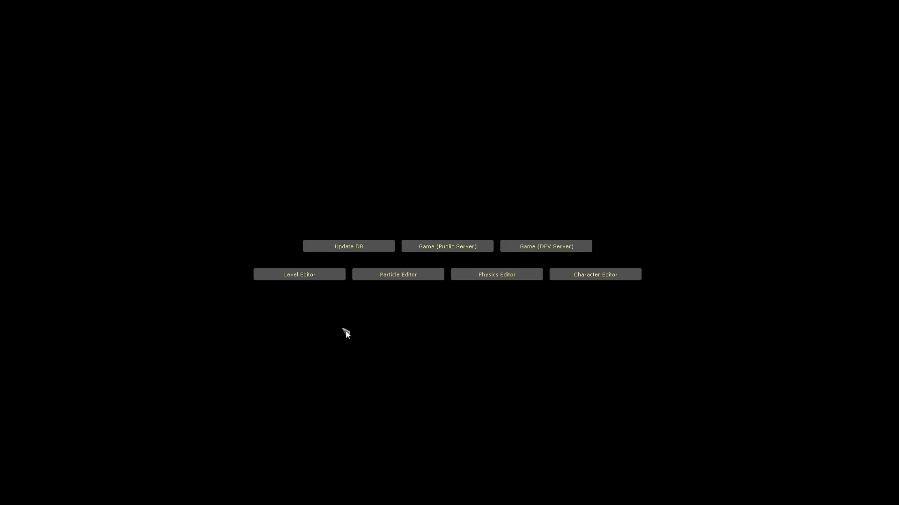
- Enter the Studio editor, bring up the gameplay character settings, and choose Ex military as the hero
left_click(504, 277)
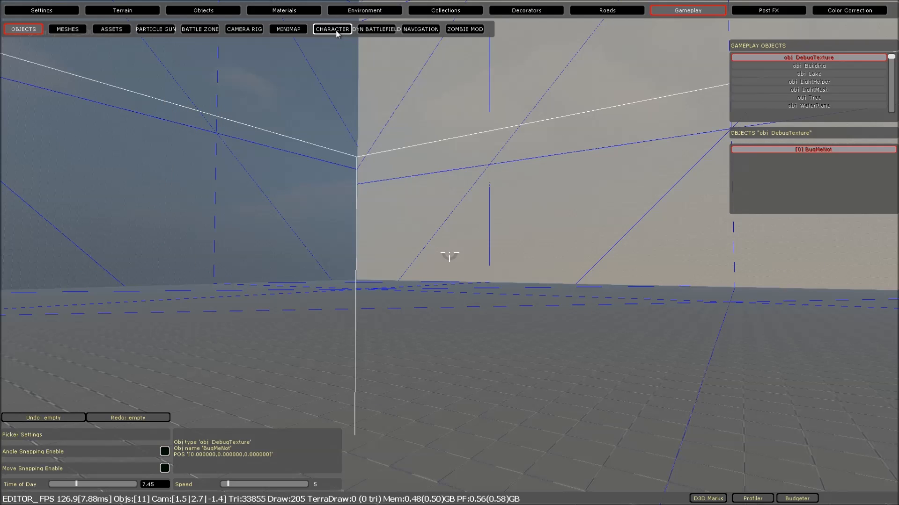
left_click(337, 31)
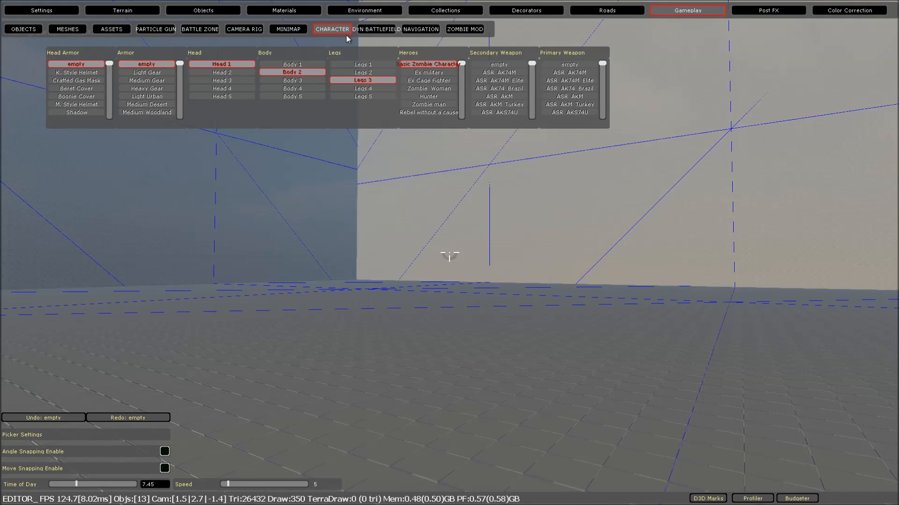
left_click(425, 74)
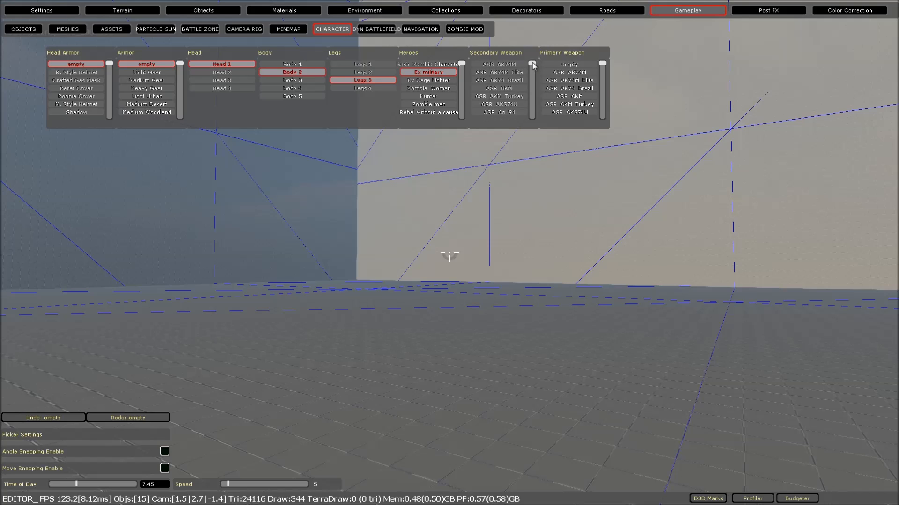
- Equip the character with HG_Ruger as the secondary weapon
scroll(519, 96, "down", 1)
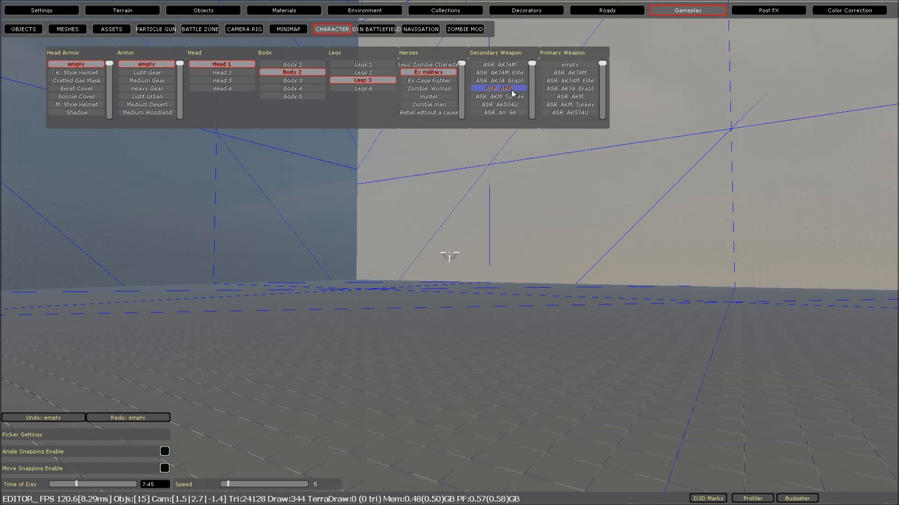
left_click_drag(531, 64, 532, 91)
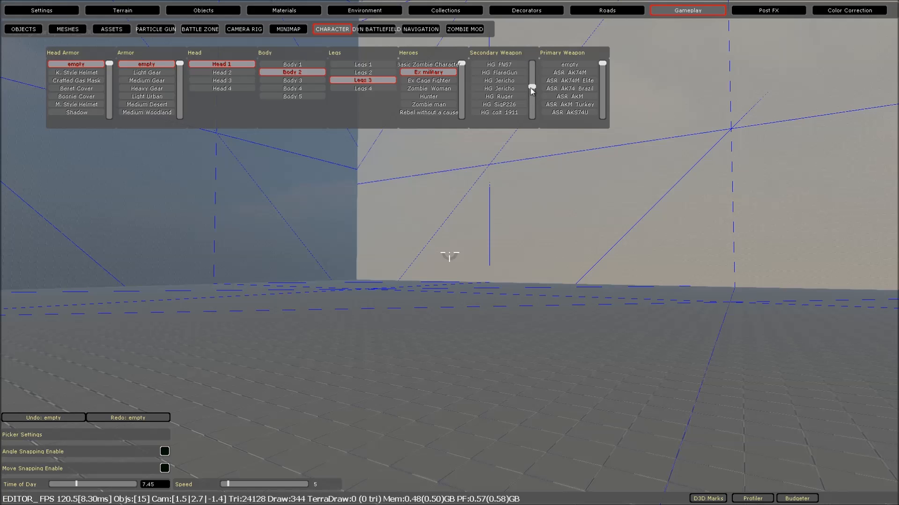
left_click(498, 97)
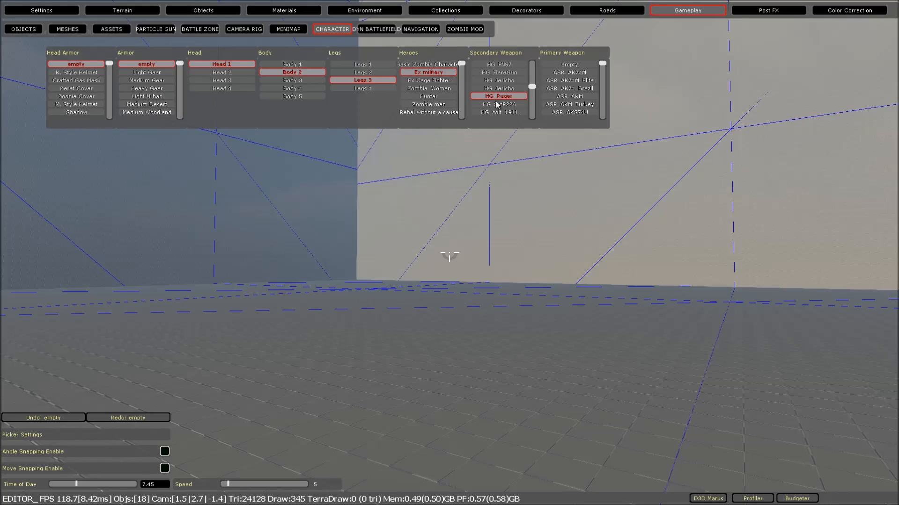
- Enter the first-person view, switch to the secondary weapon, and reload it to inspect the skin on the Ruger pistol
key("End")
key("c")
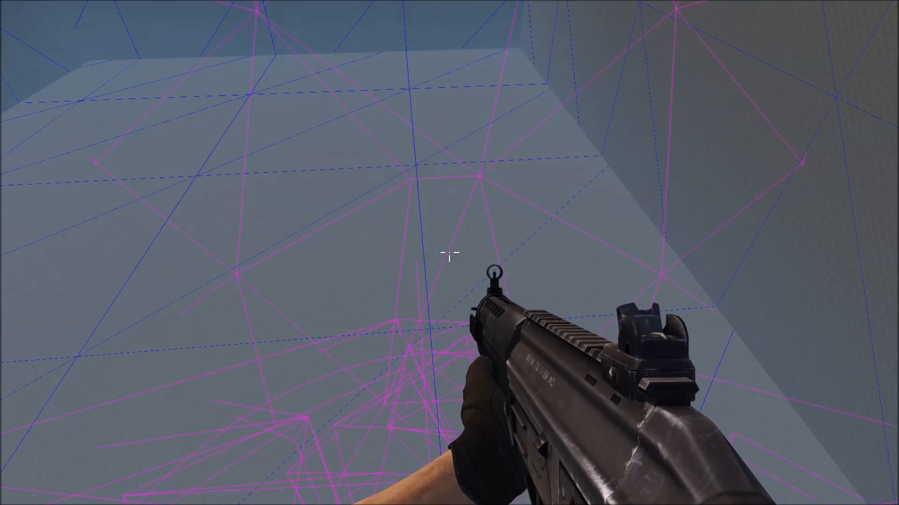
key("2")
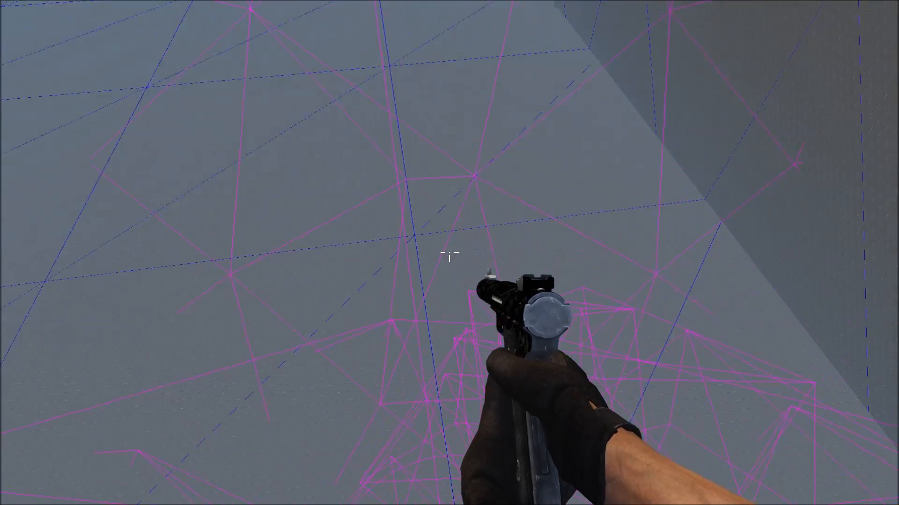
key("r")
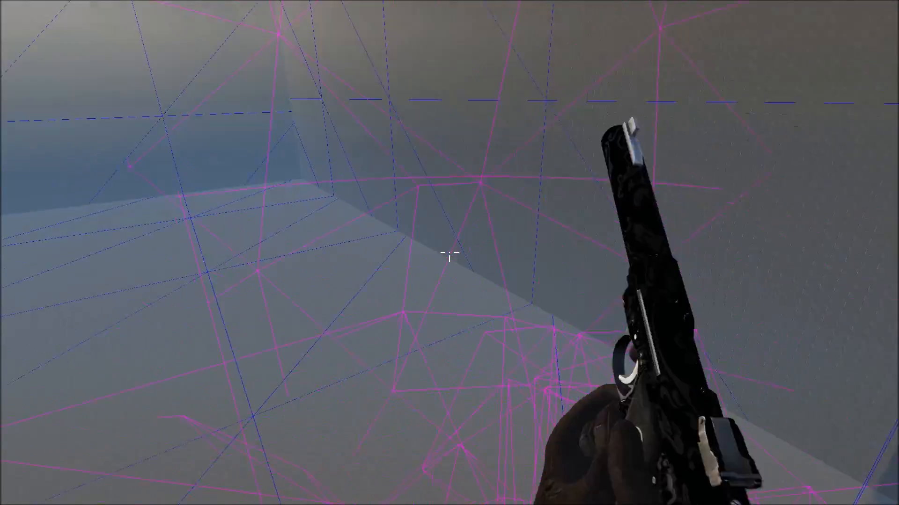
key("f")
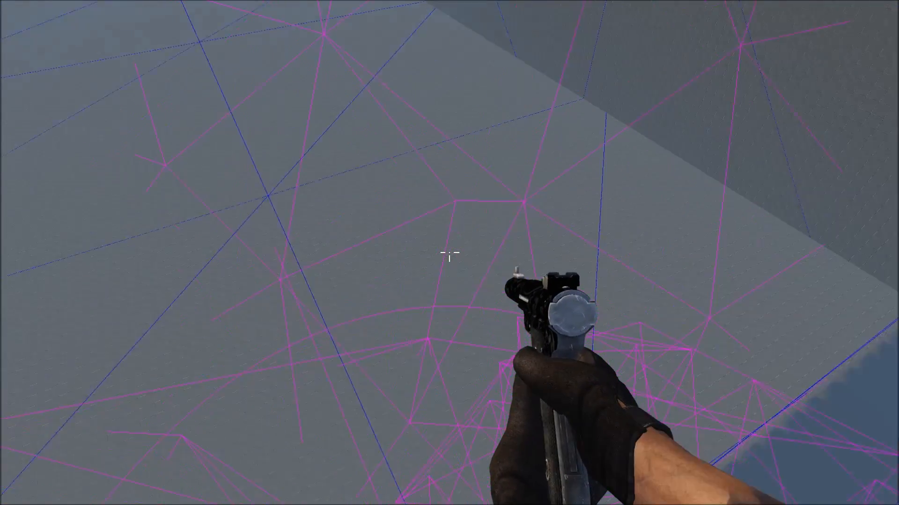
- Return briefly to the character settings, go back into first-person view, and draw the Ruger to examine its ornamental pattern
key("Tab")
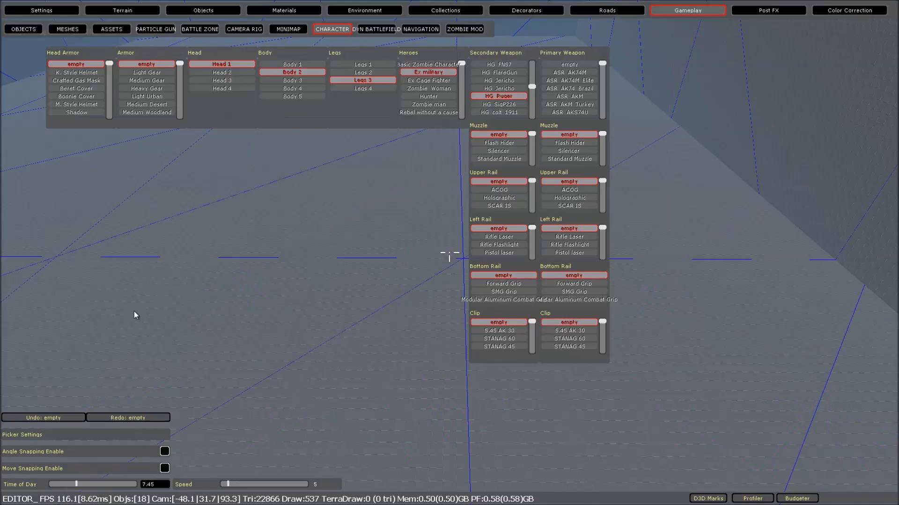
key("Tab")
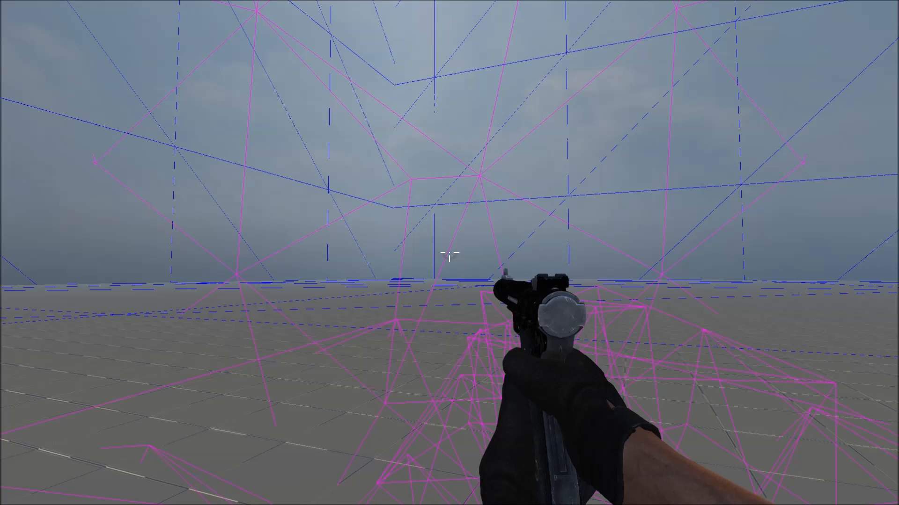
key("2")
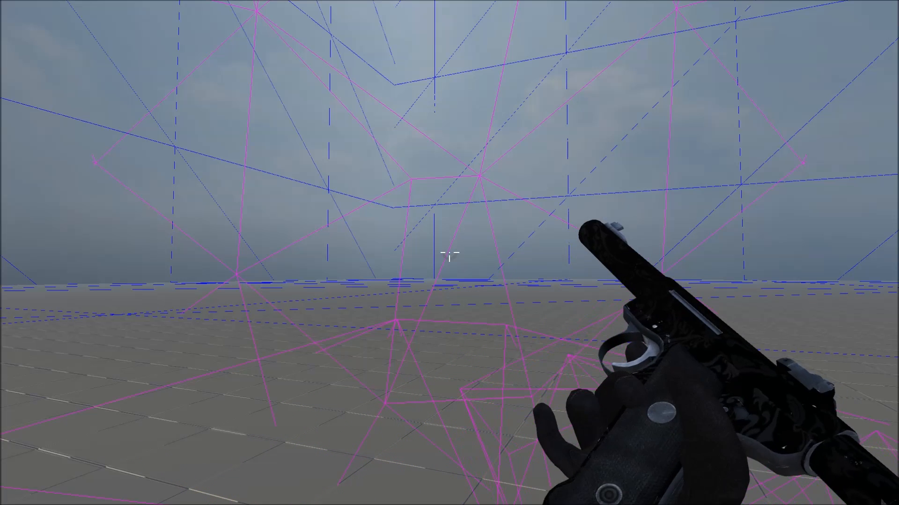